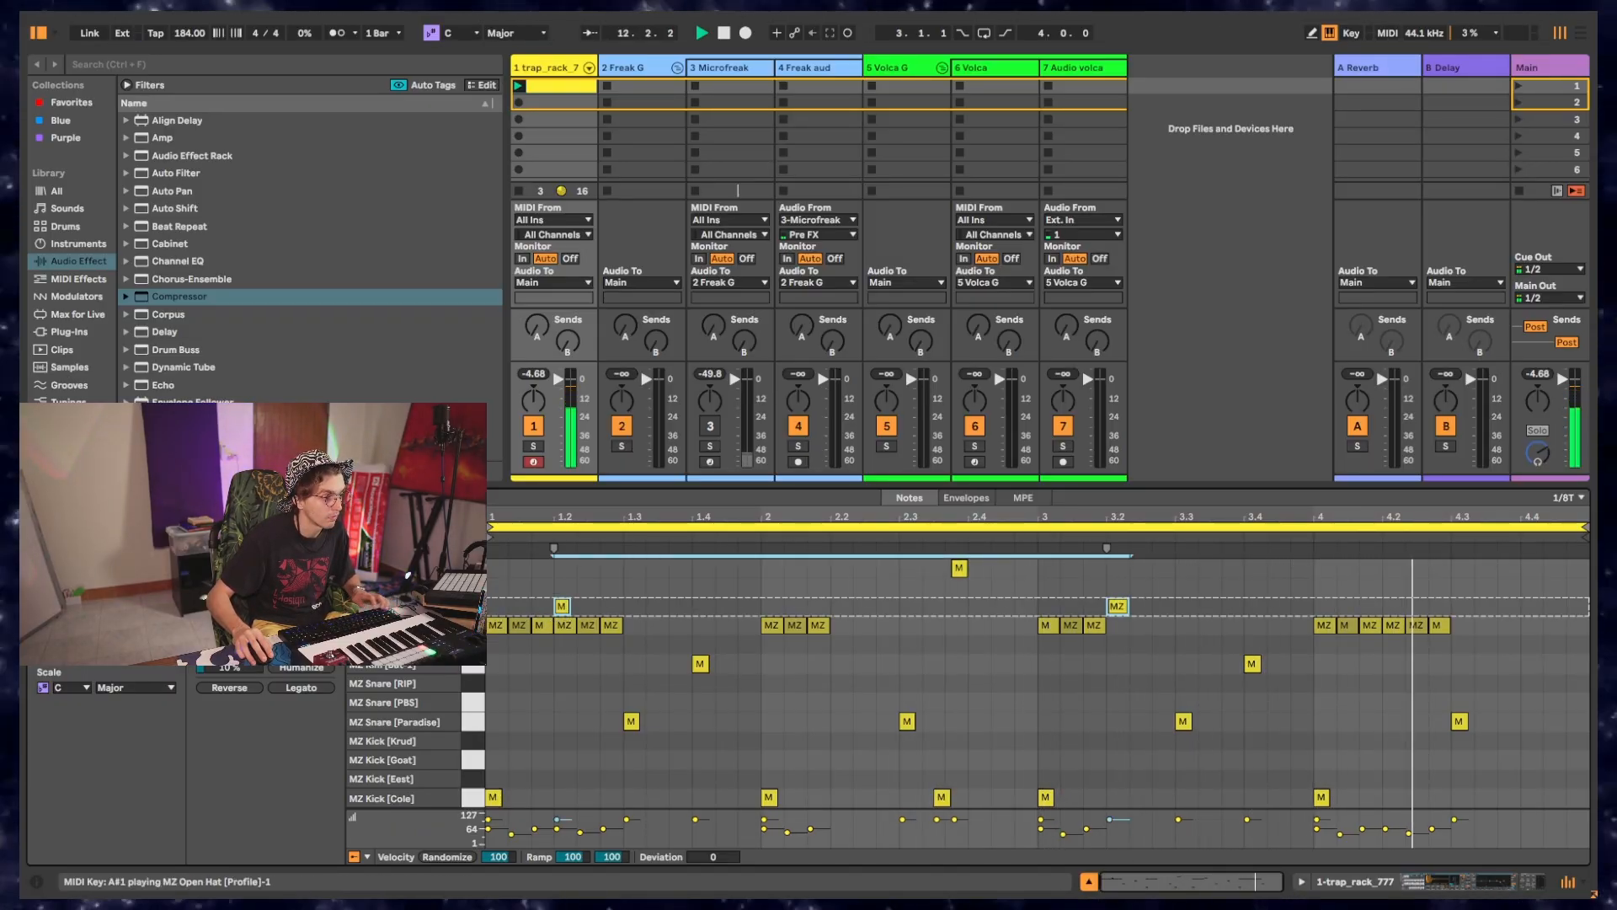
Move the open hat note at beat 3.2 of the drum clip up one row.
left_click_drag(1117, 606, 1117, 587)
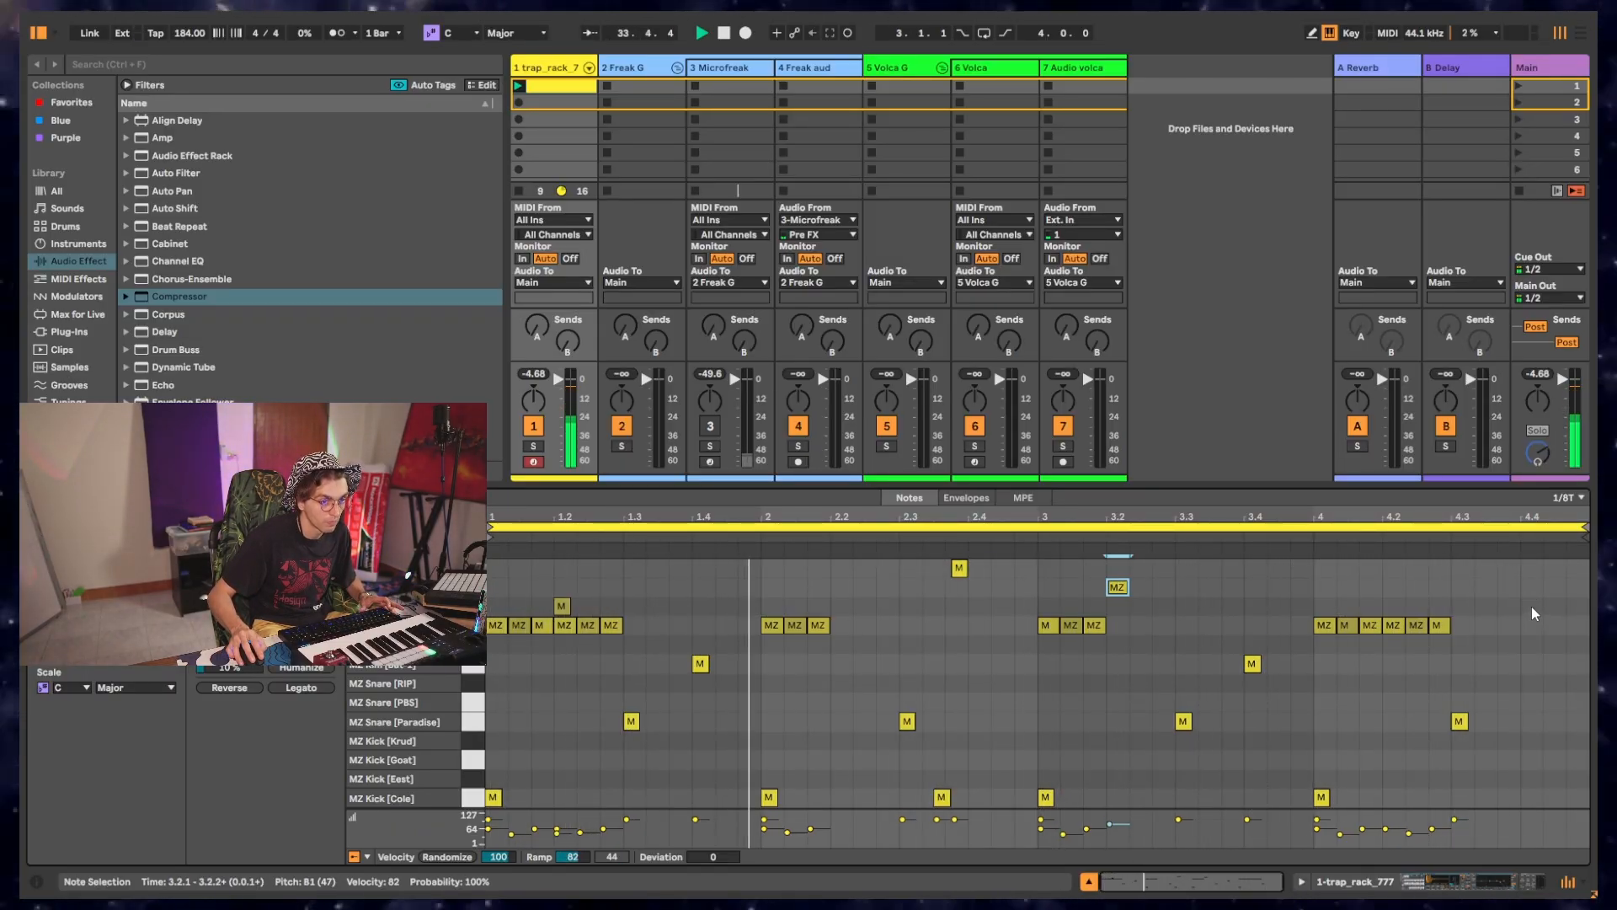
double_click(1531, 606)
Load the Omnisphere plug-in onto a new MIDI track.
left_click(1235, 340)
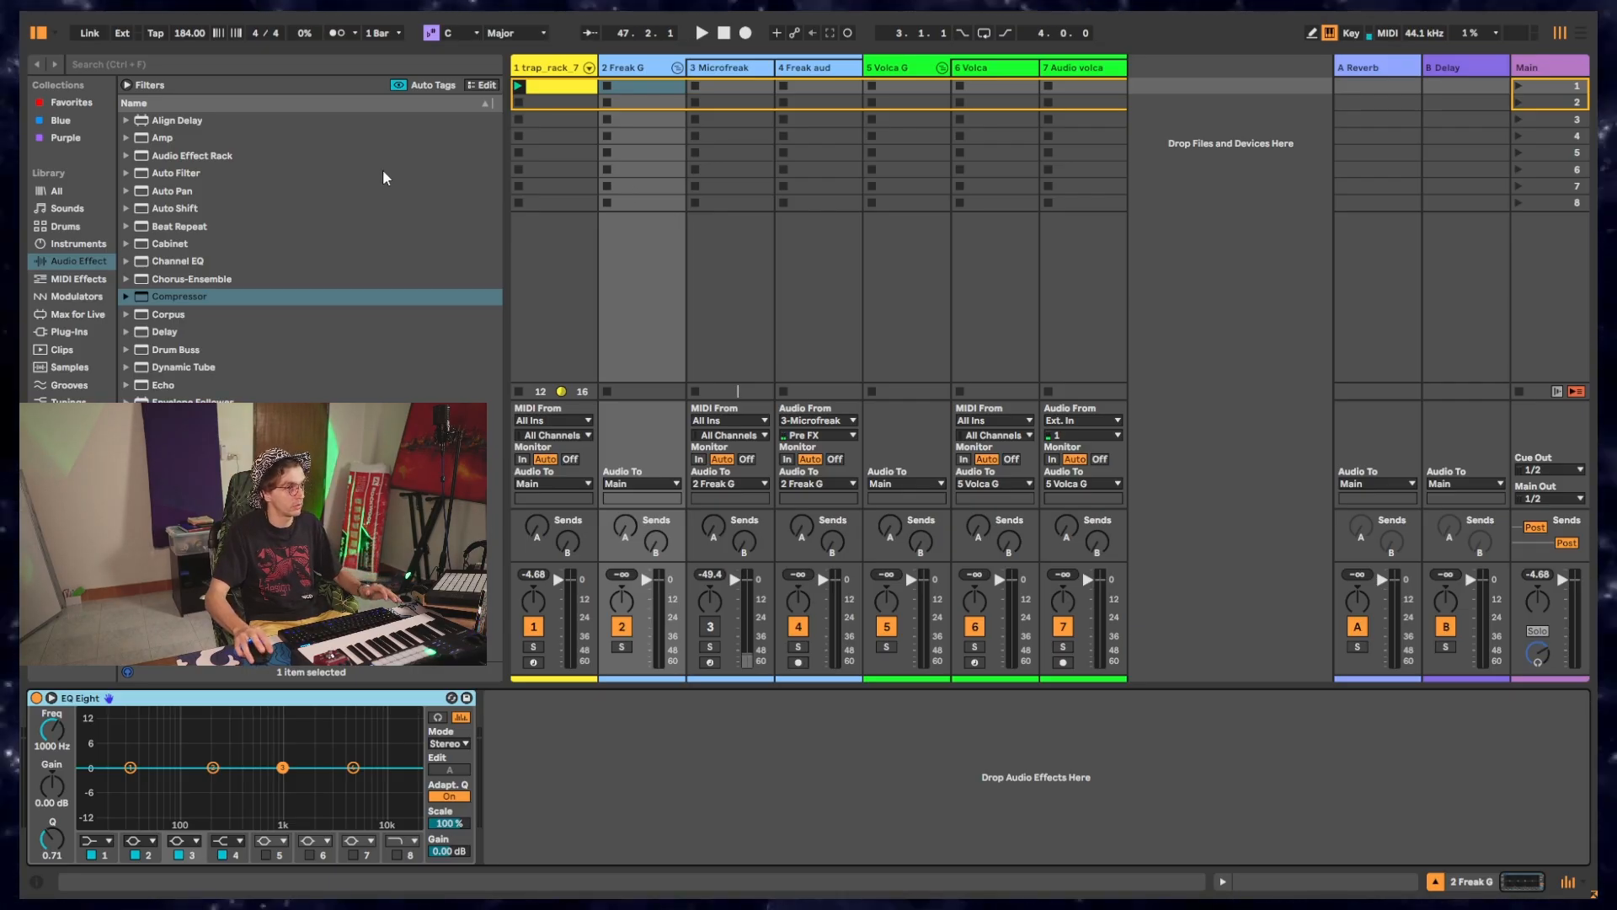
left_click(69, 331)
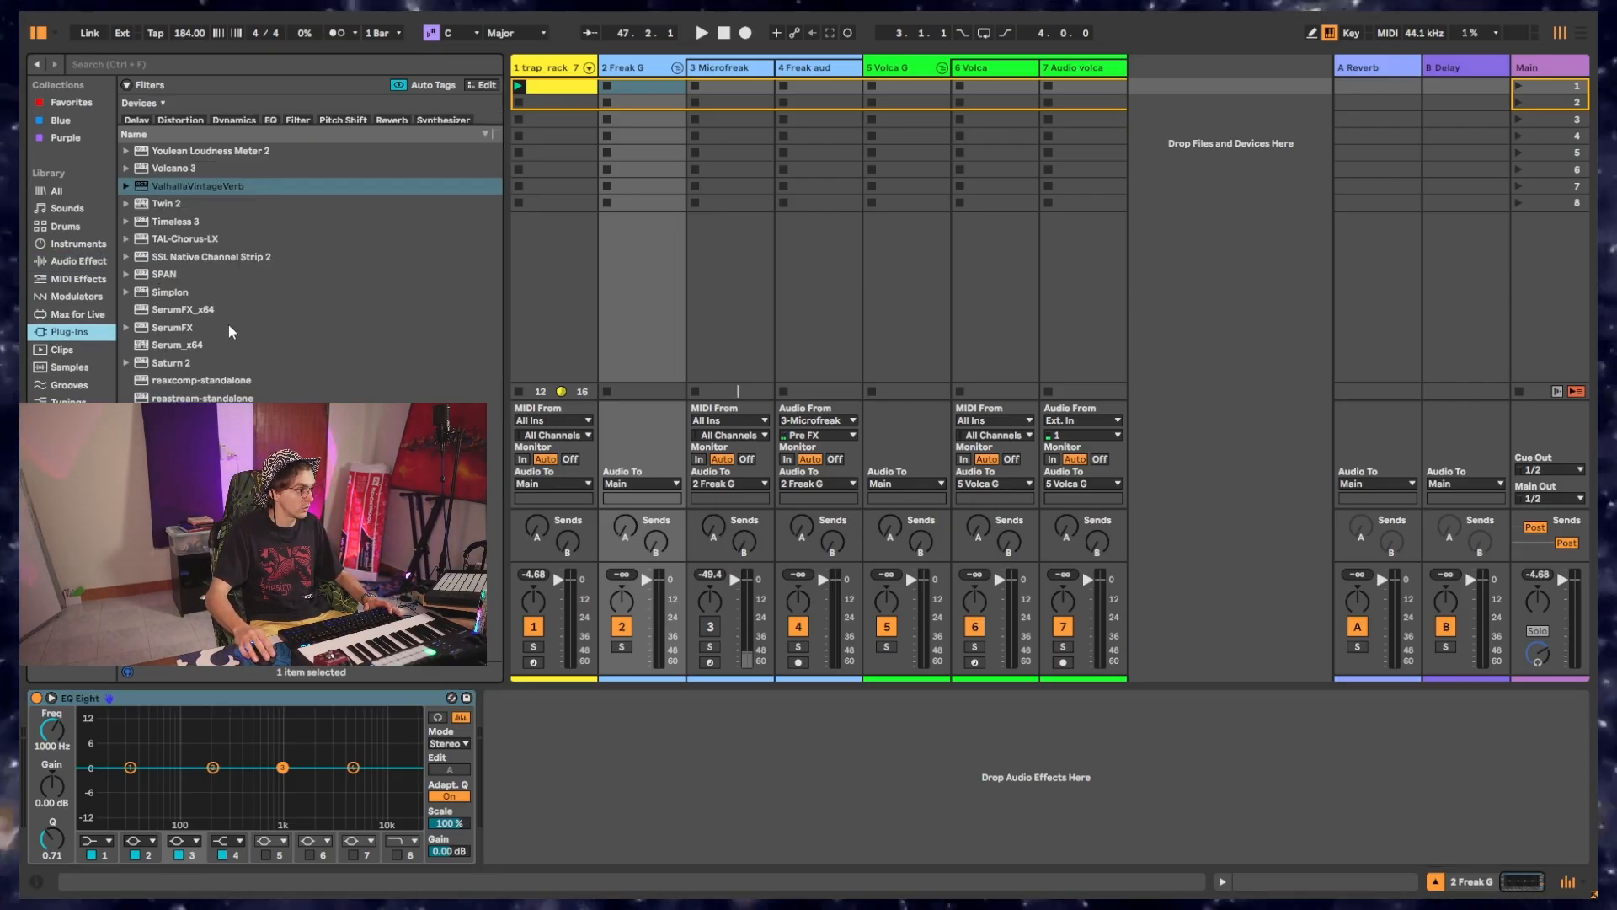
scroll(227, 325, "down", 5)
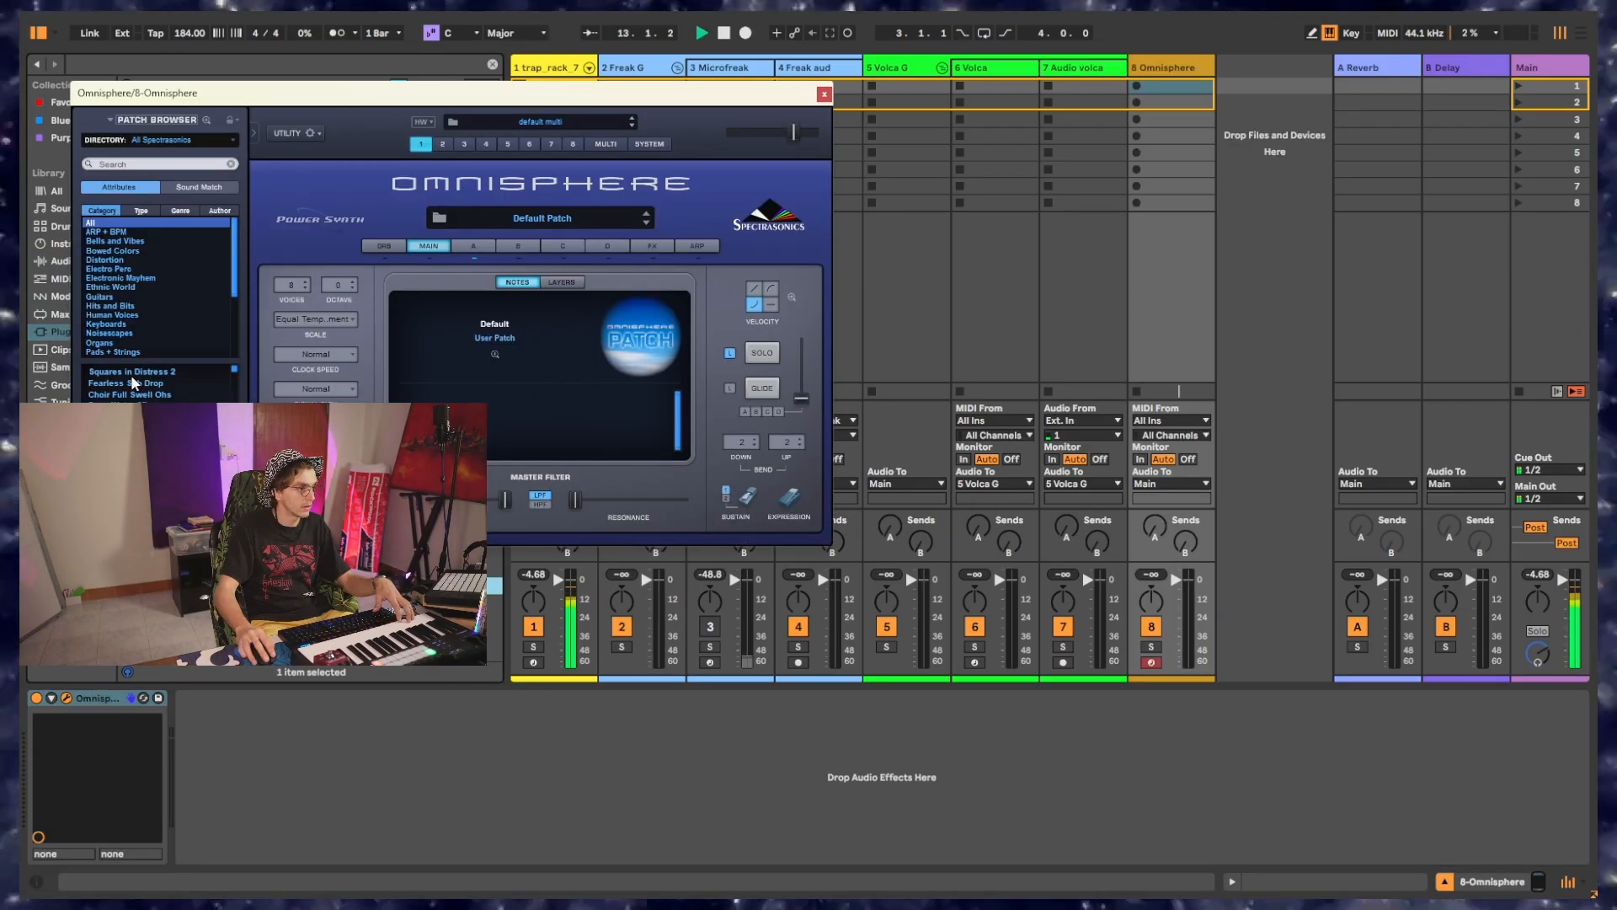
Audition the Squares in Distress 2 patch in Omnisphere and load Choir Full Swell Ohs.
left_click(130, 384)
left_click(130, 371)
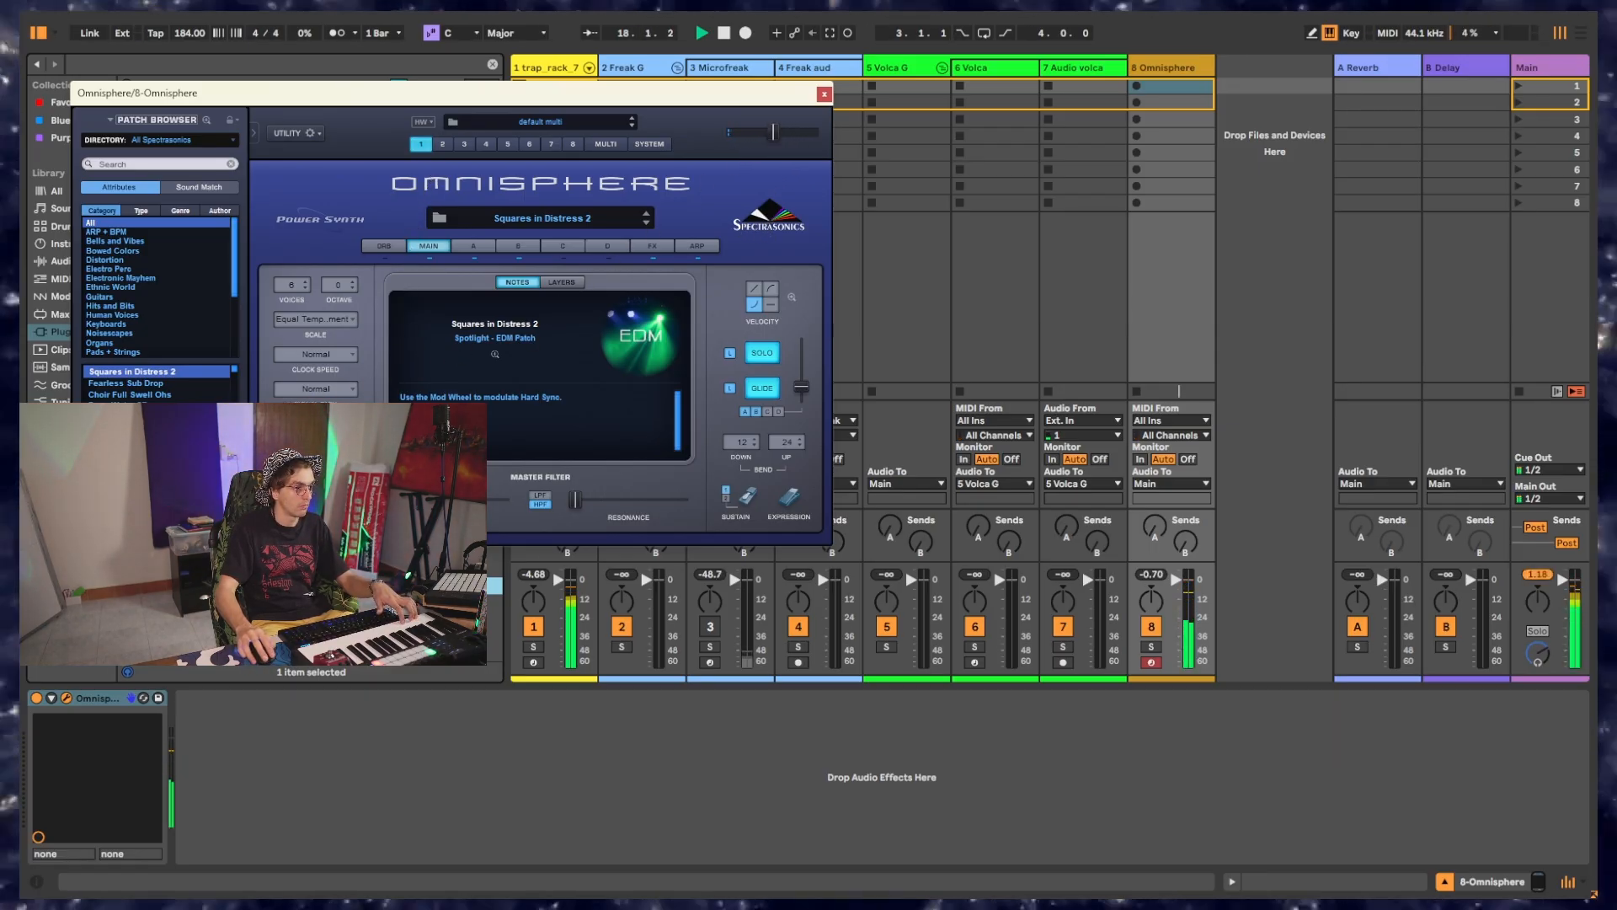
left_click(128, 394)
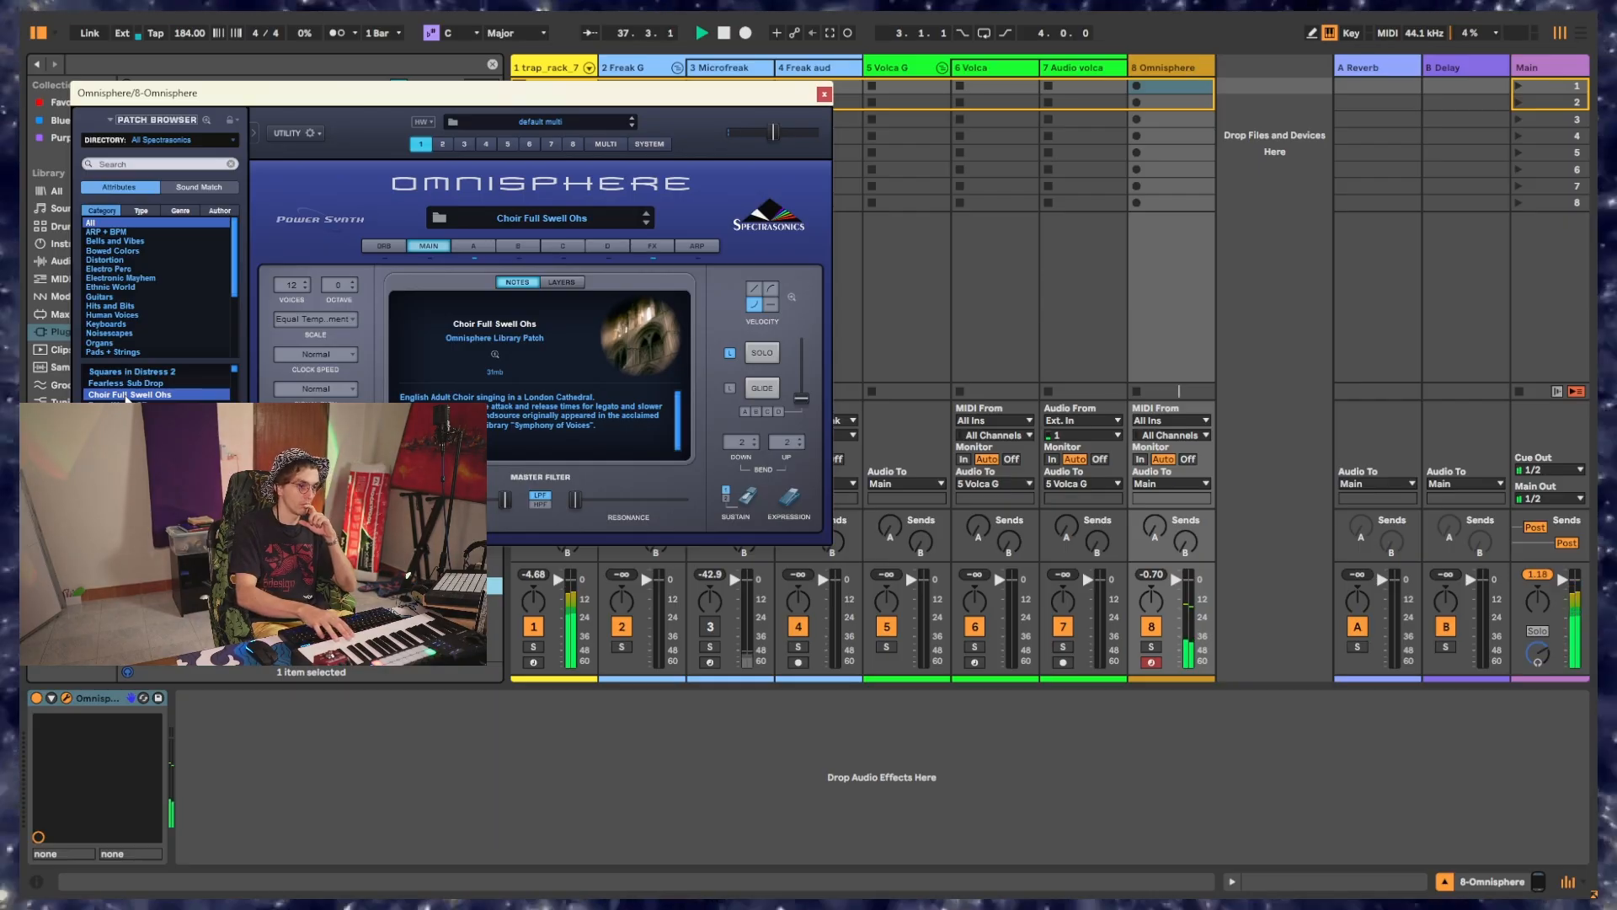
Capture the played choir notes as a MIDI clip in the first slot of the Omnisphere track and play it back.
key("space")
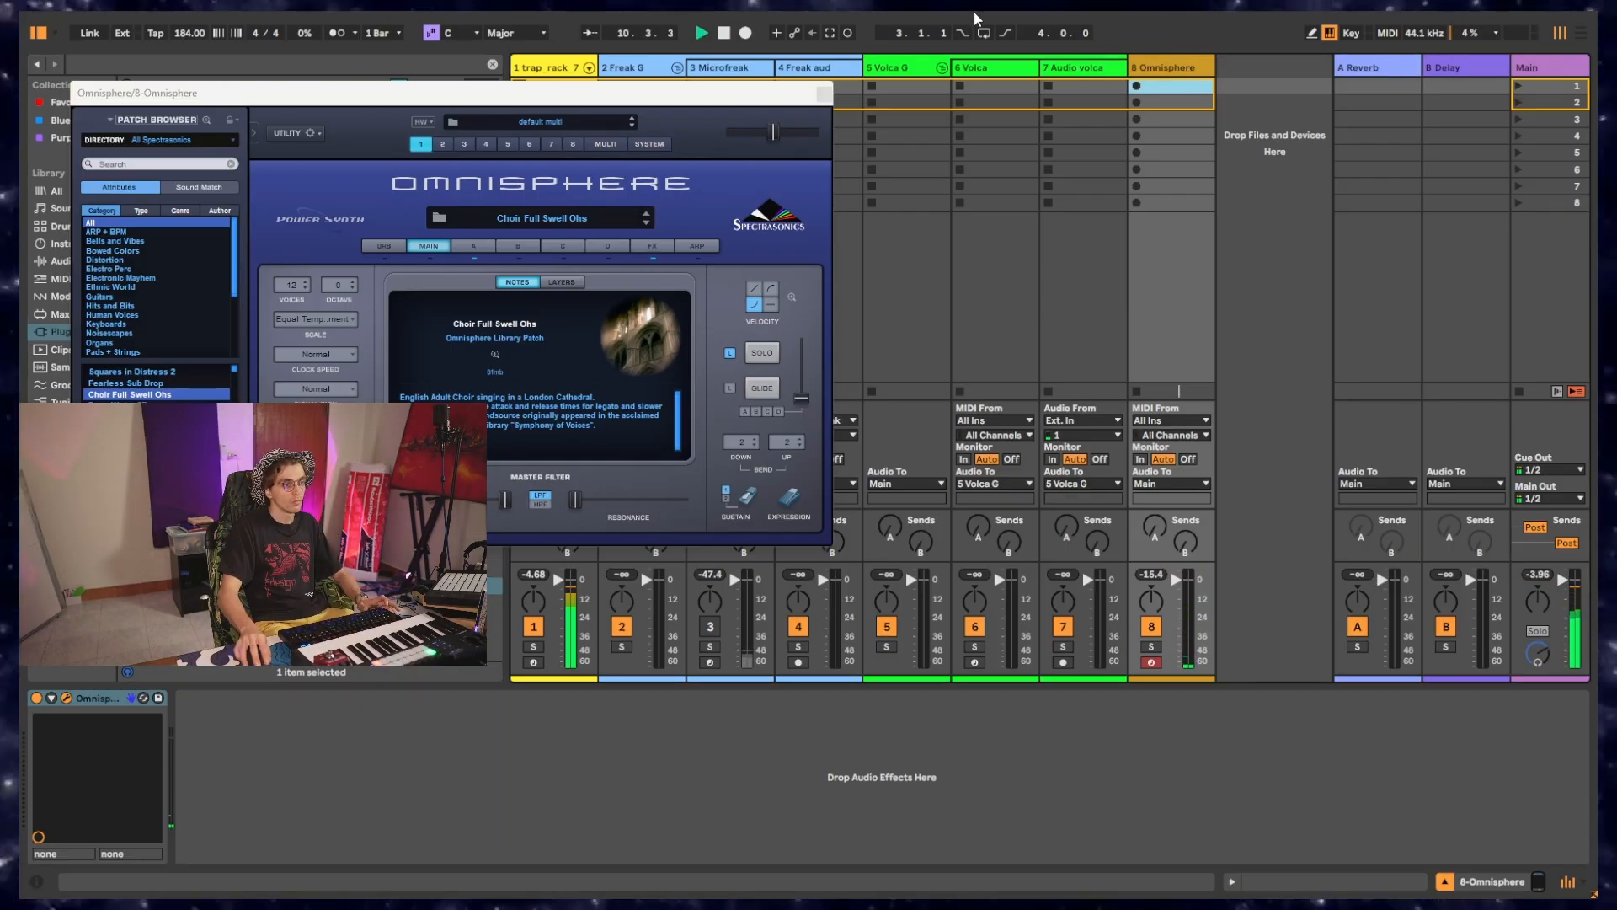
left_click(830, 34)
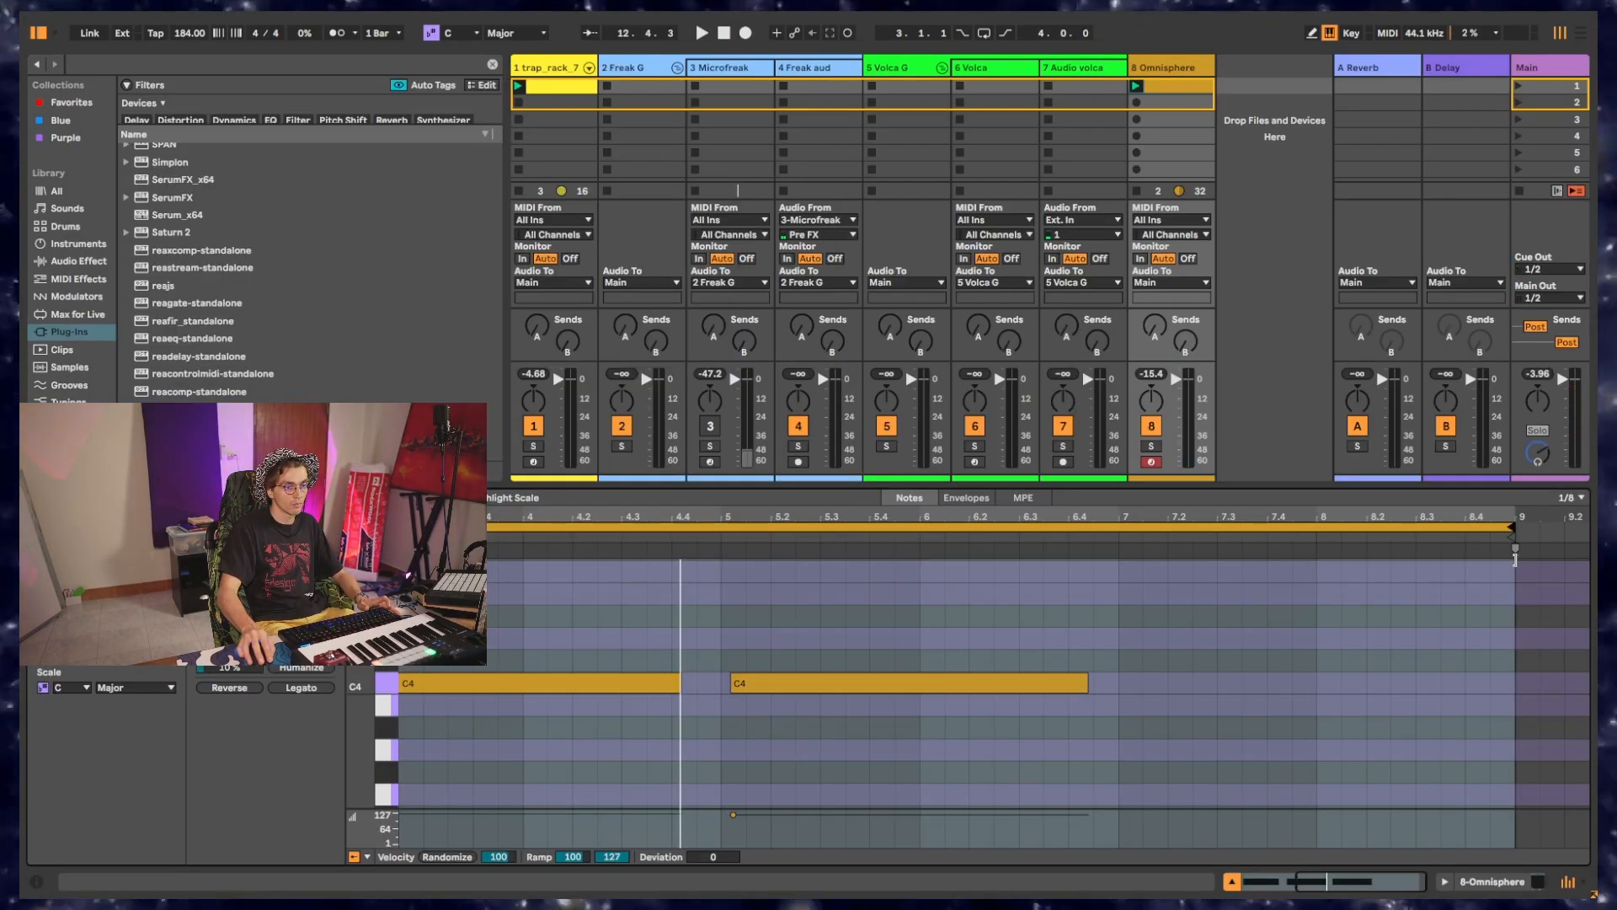
key("space")
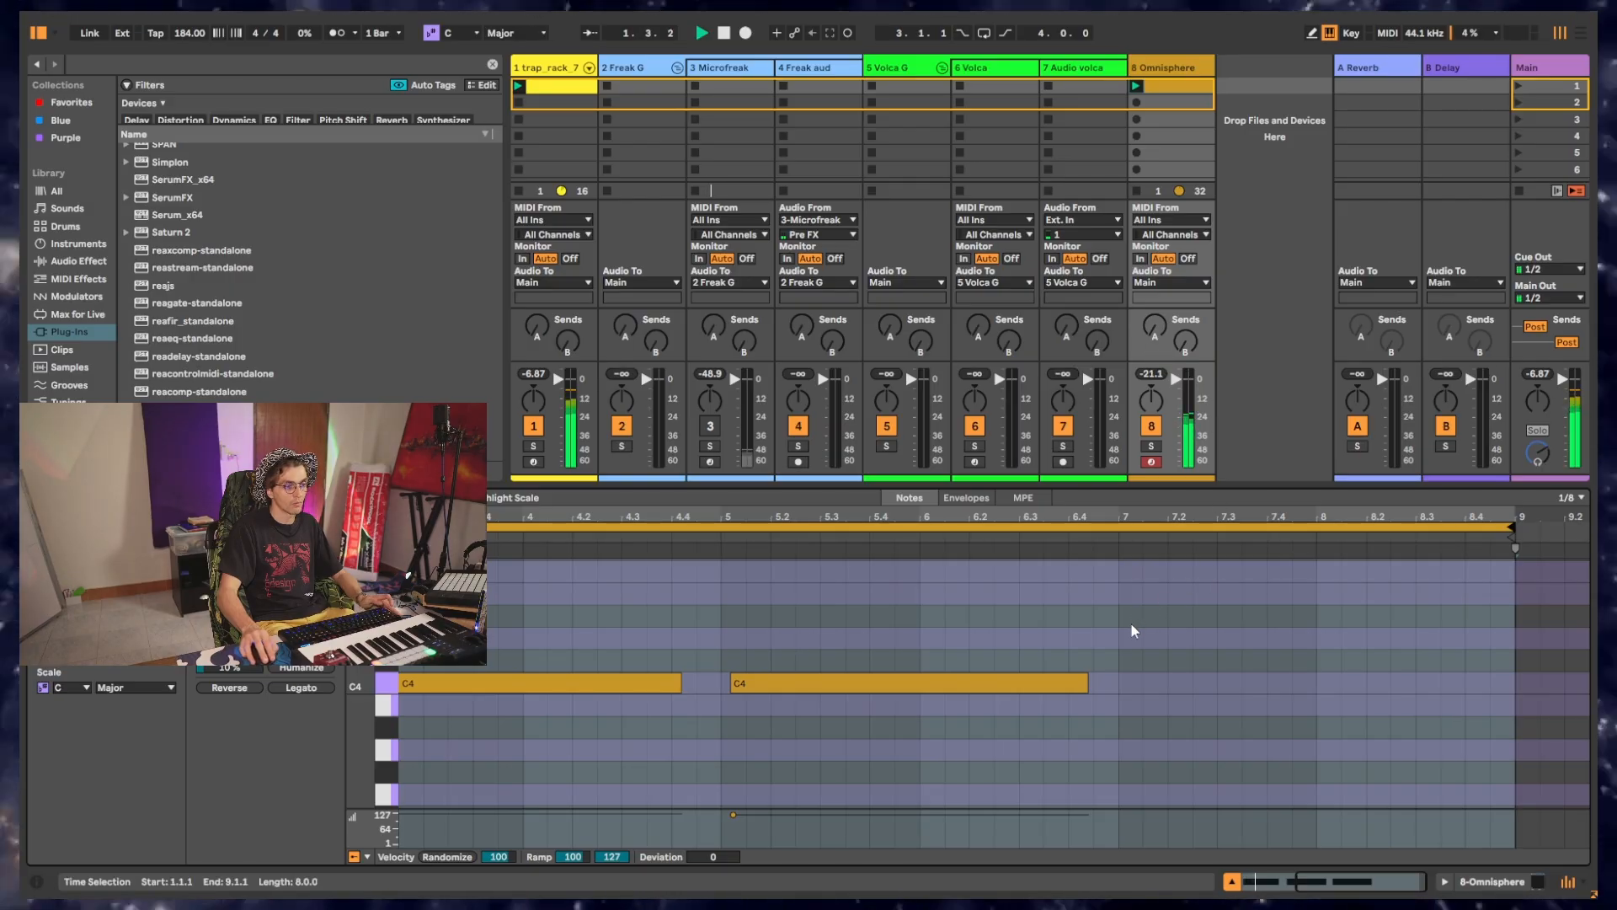
Add a fourth C4 note at bar 7 of the choir clip and check the Omnisphere track in solo.
scroll(1133, 623, "down", 3)
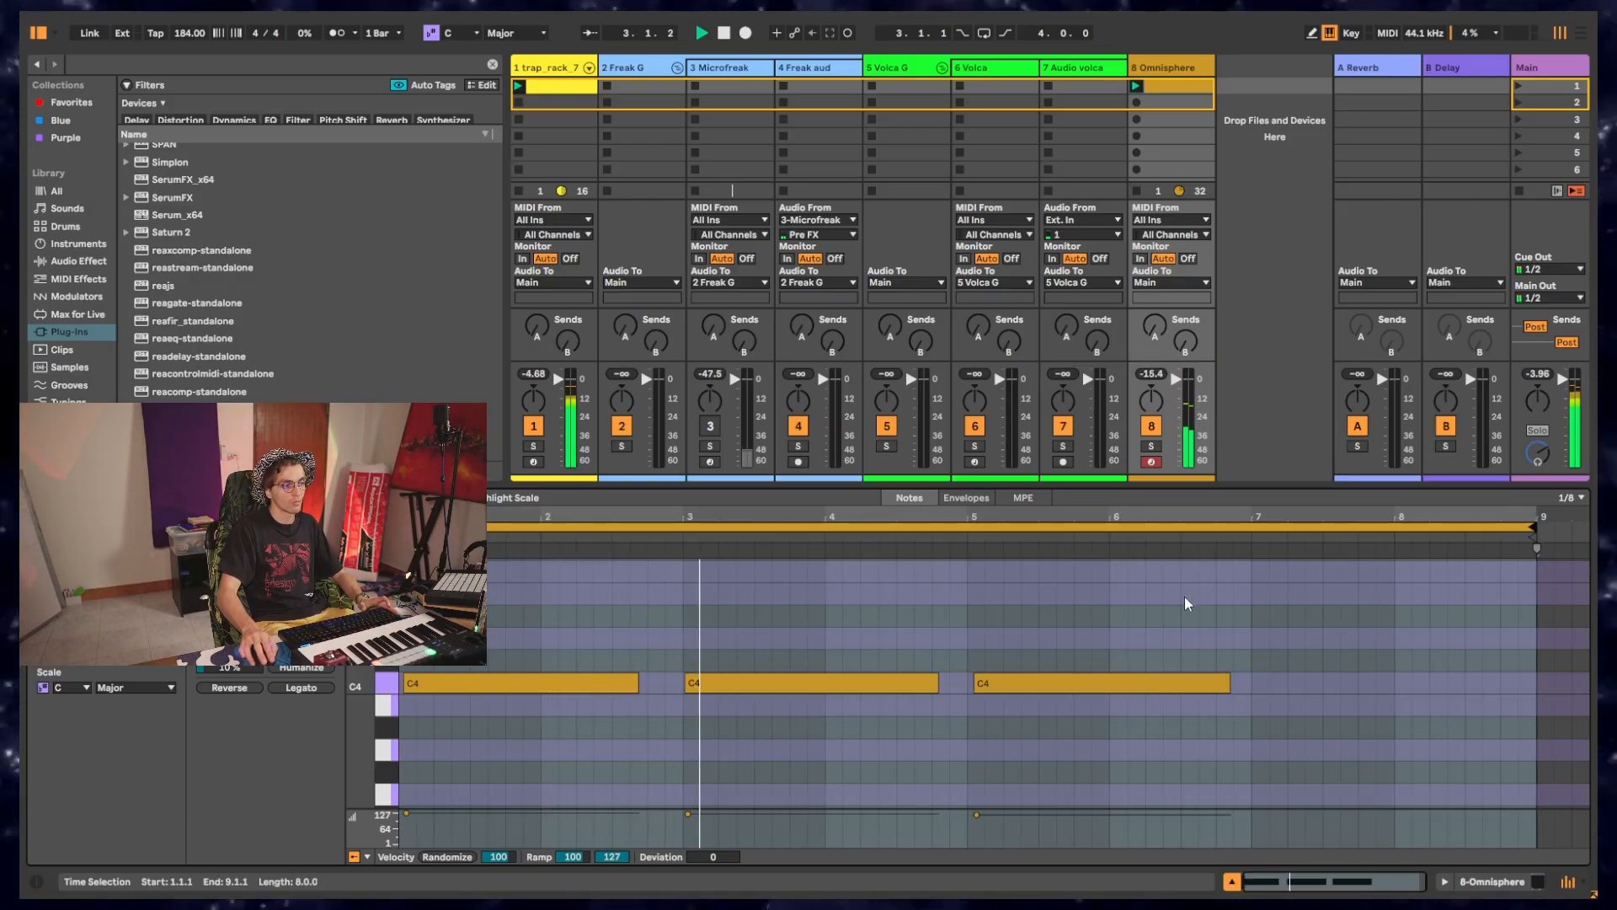
mouse_move(1412, 683)
left_mouse_down()
mouse_move(1412, 647)
mouse_move(1426, 681)
left_mouse_up()
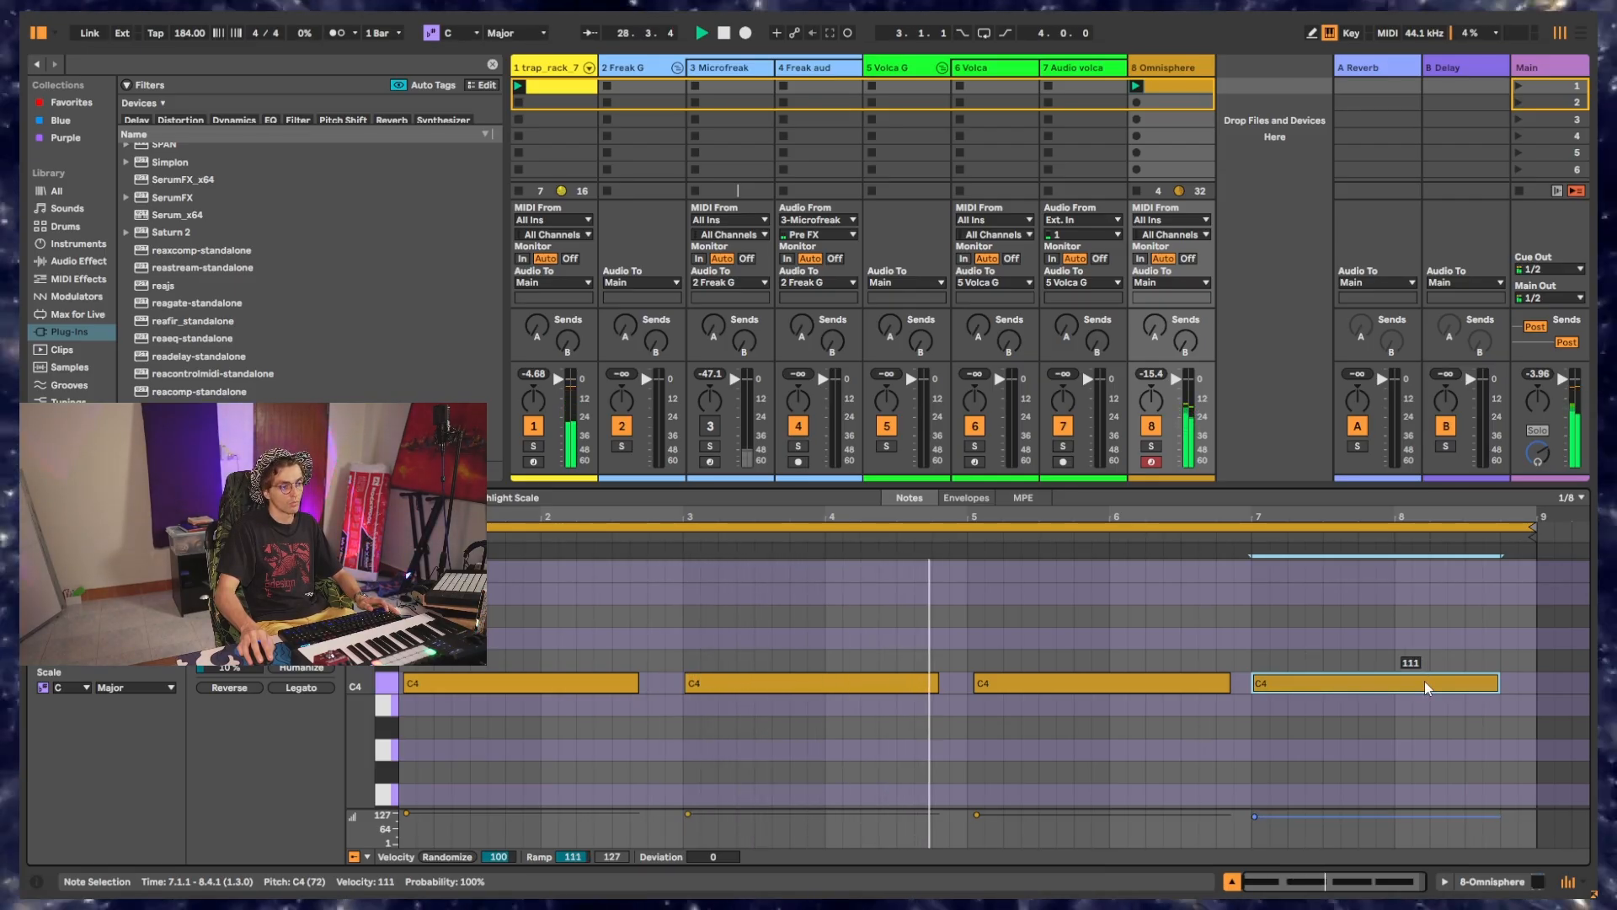
left_click(1151, 446)
left_click(1150, 446)
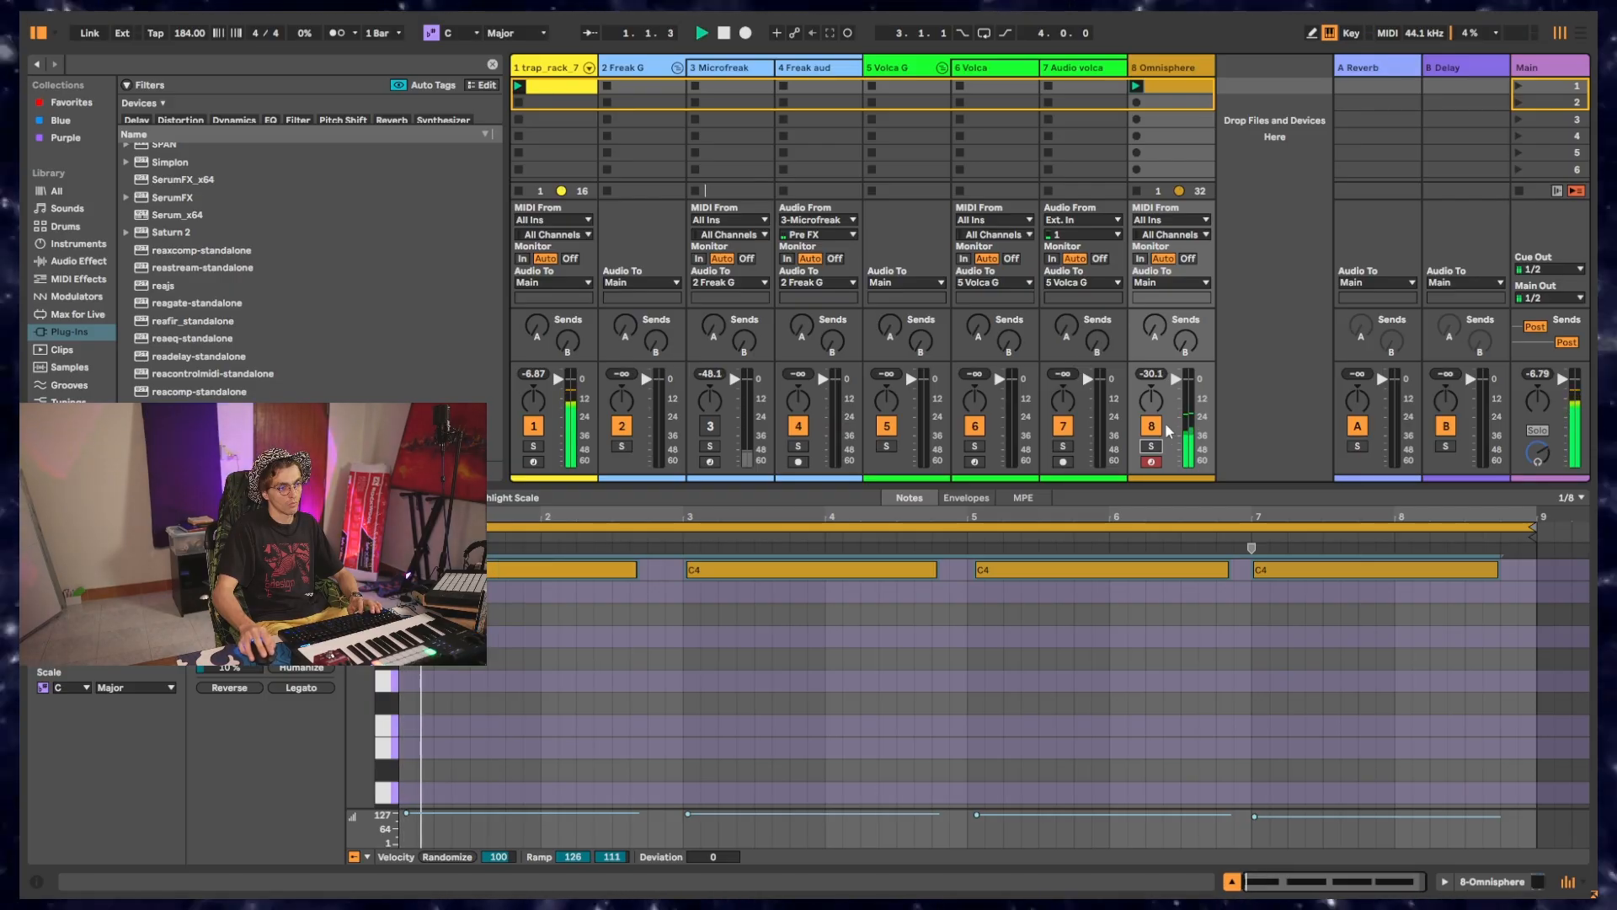
Duplicate the Omnisphere track and colour the copy red.
left_click(895, 72)
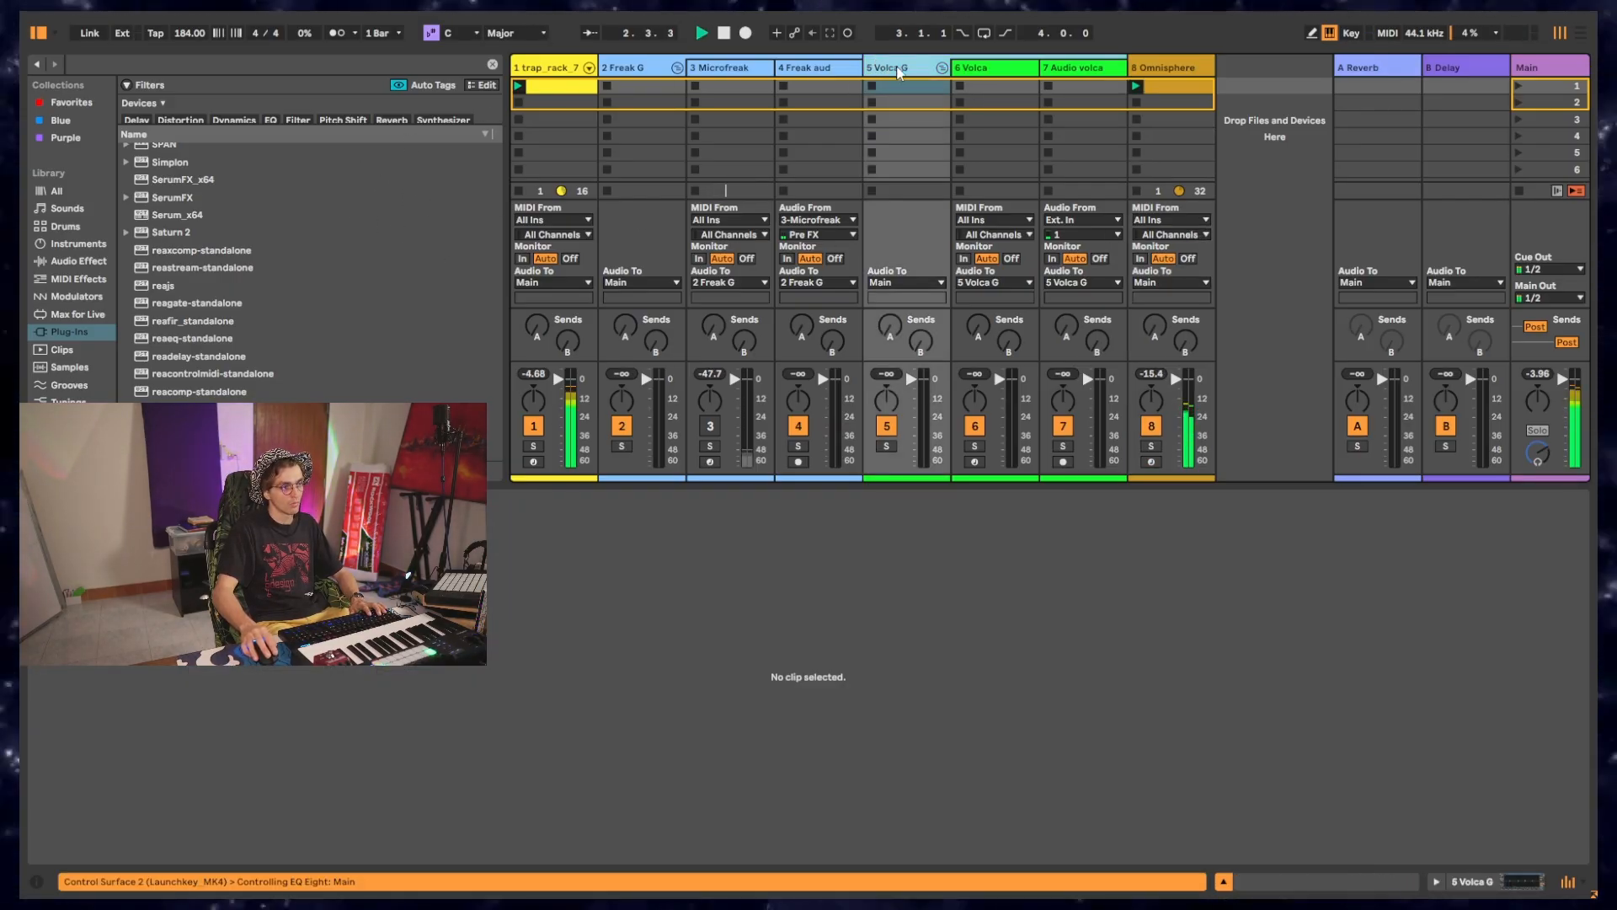
left_click(1152, 70)
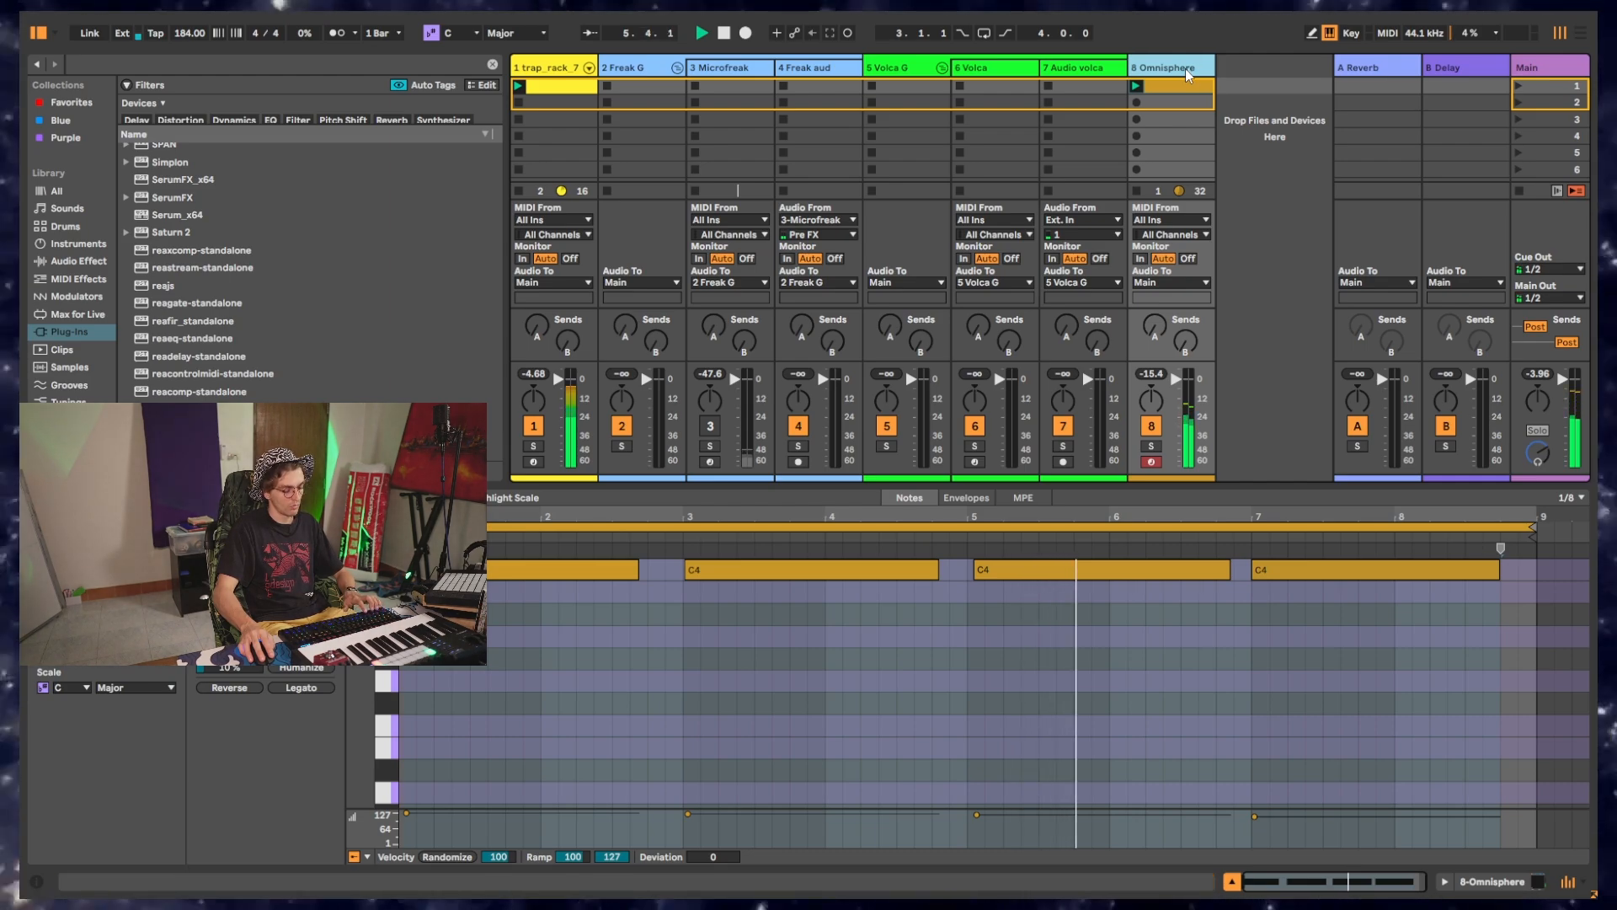
key("ctrl+d")
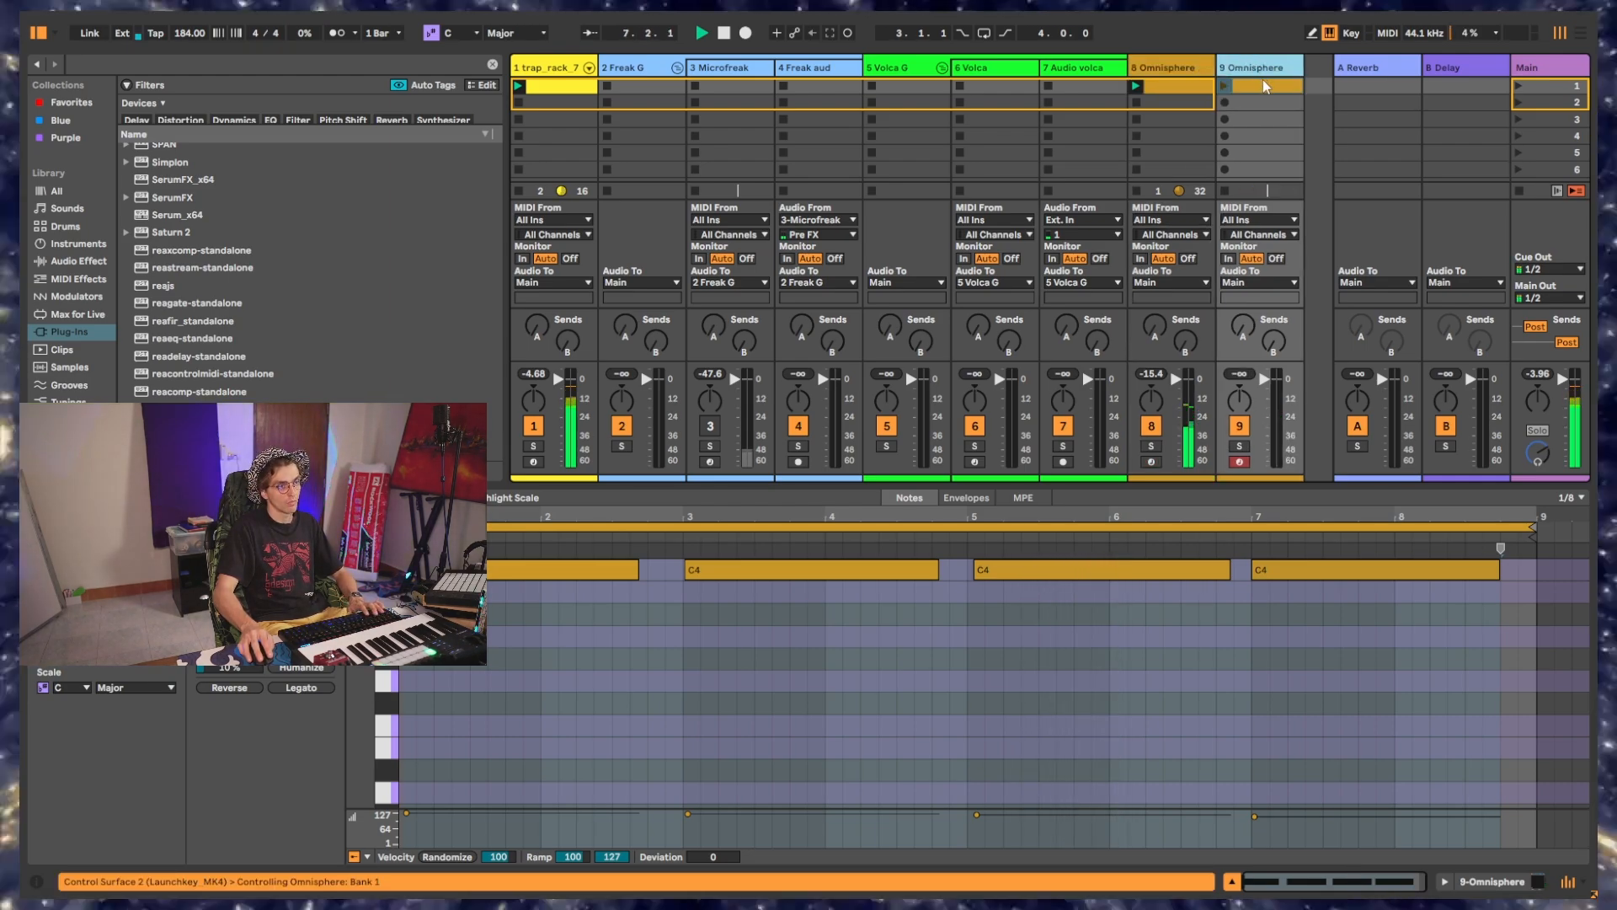
right_click(1284, 71)
left_click(1299, 320)
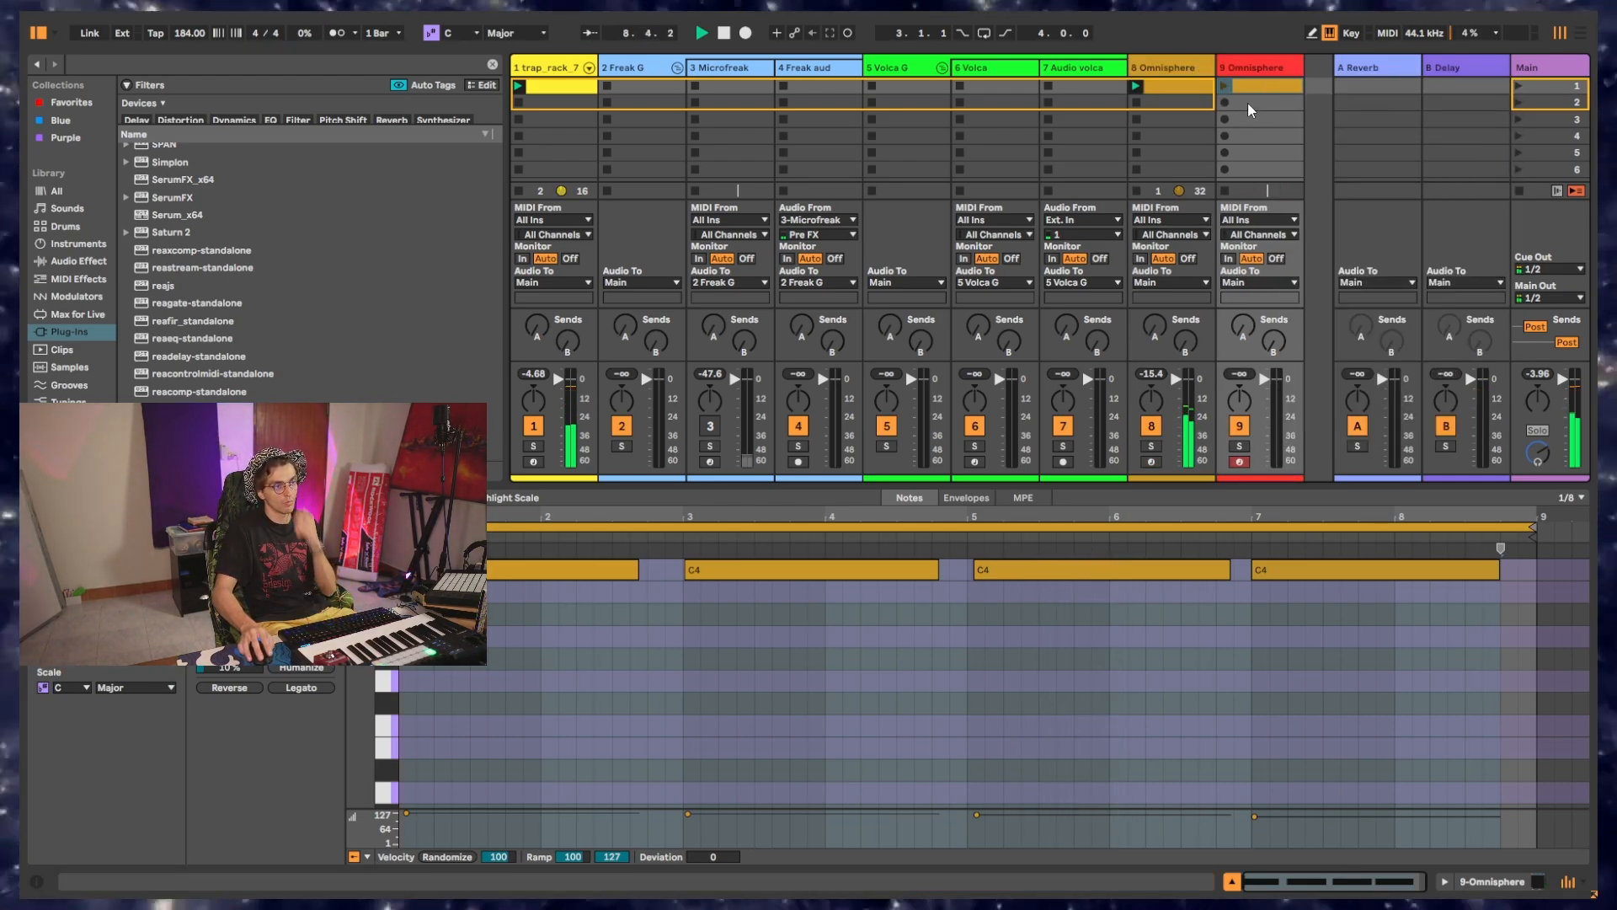
Remove the copied clip from the first slot of the red Omnisphere track, keeping the other tracks' clips.
key("Delete")
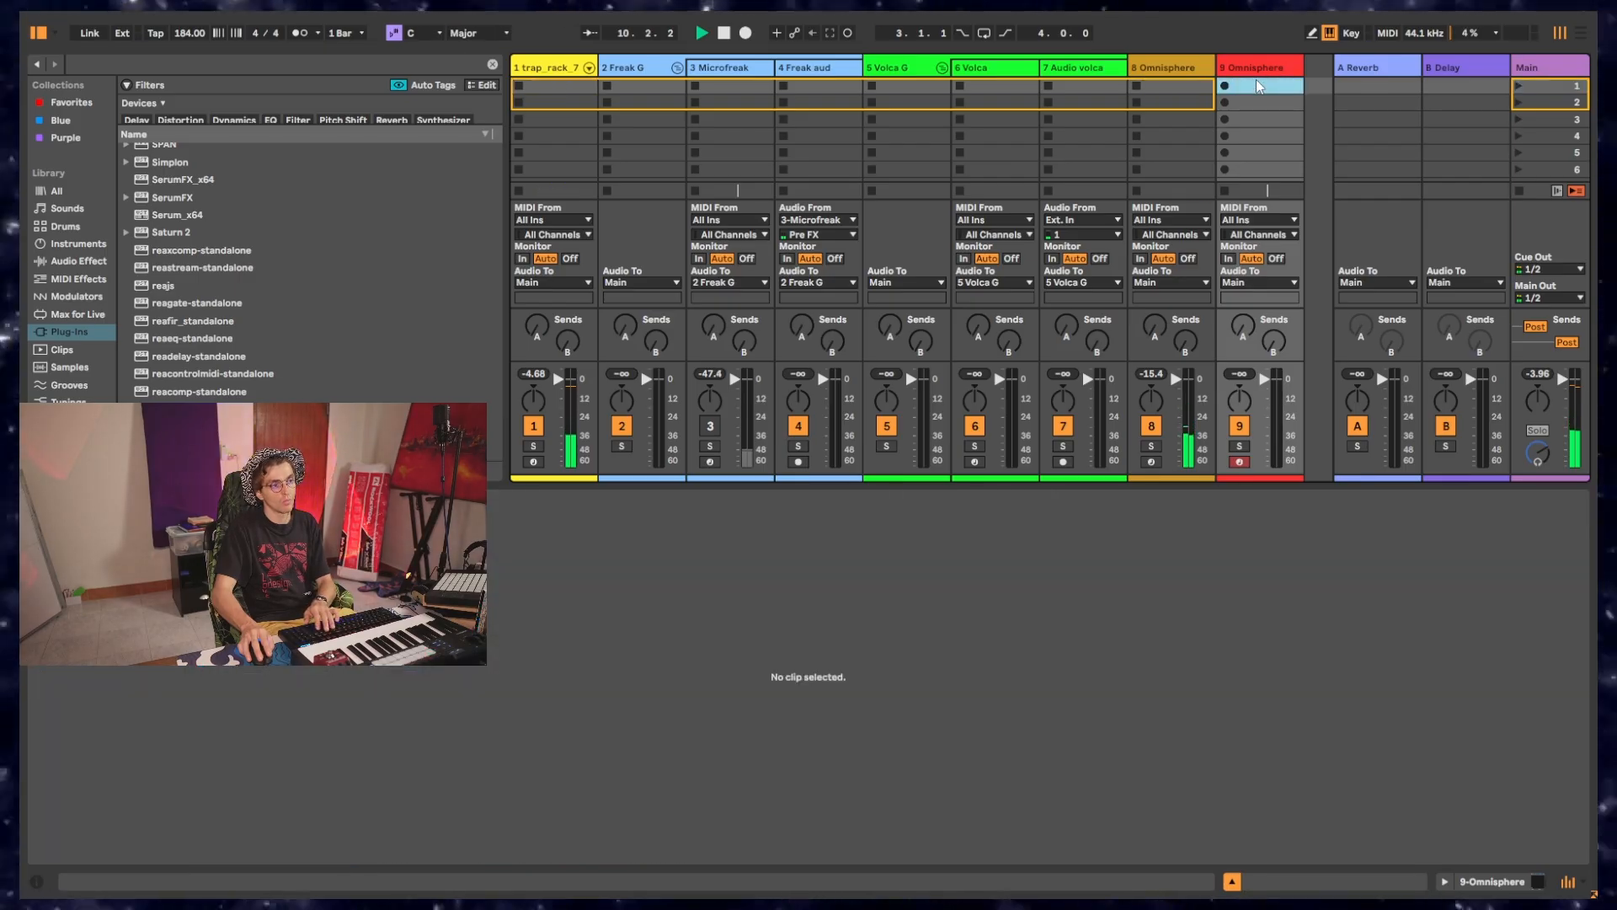
key("ctrl+z")
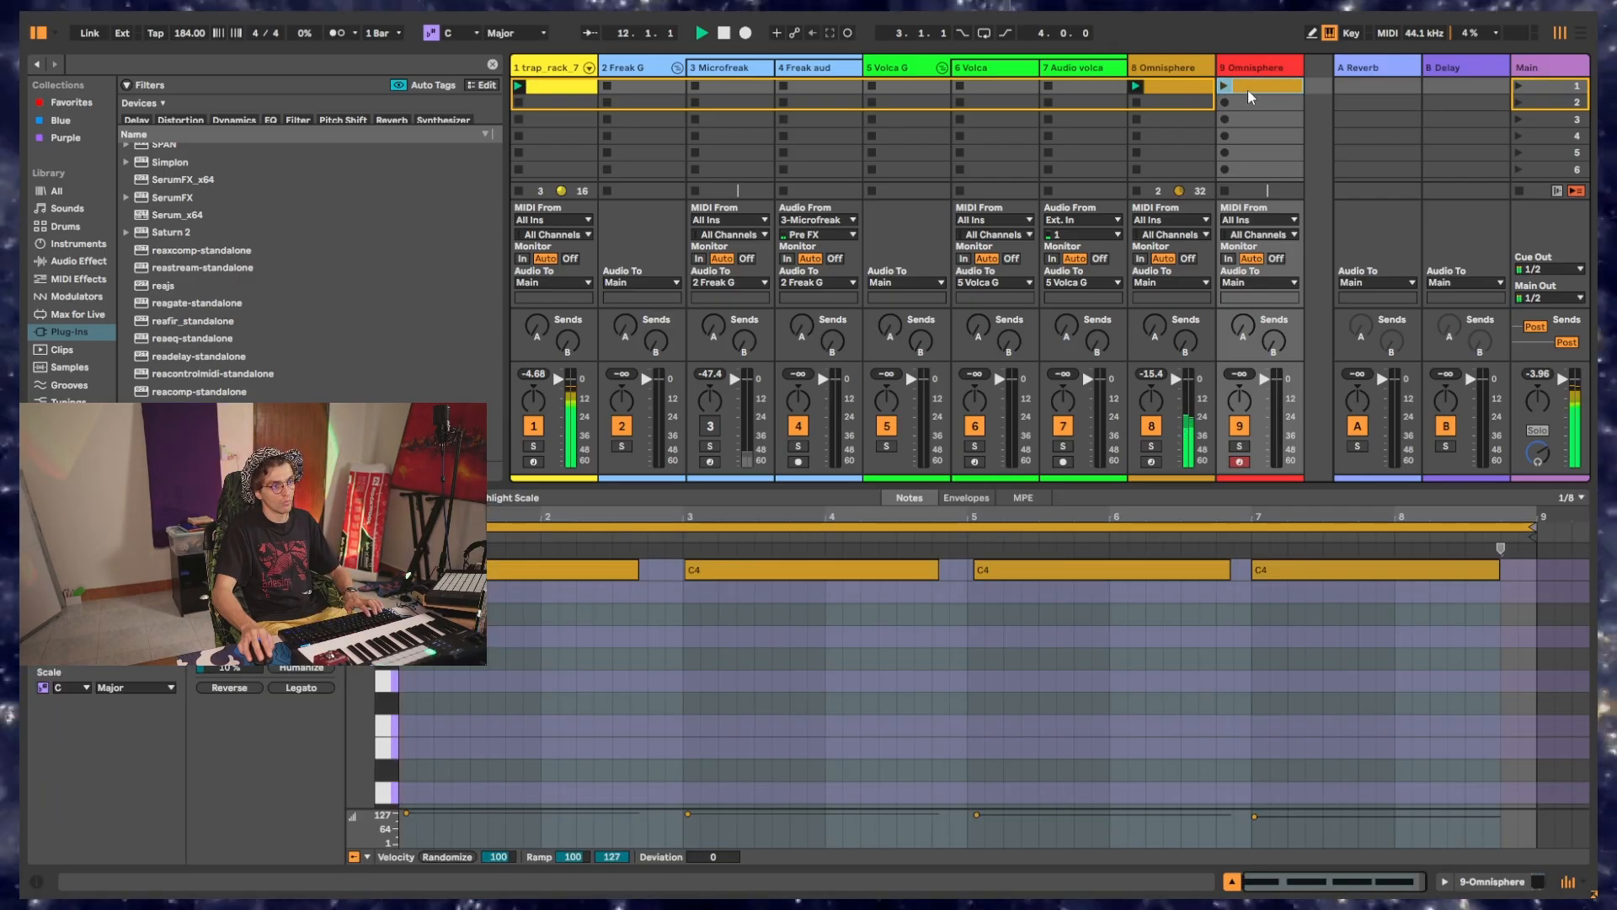
left_click(1271, 70)
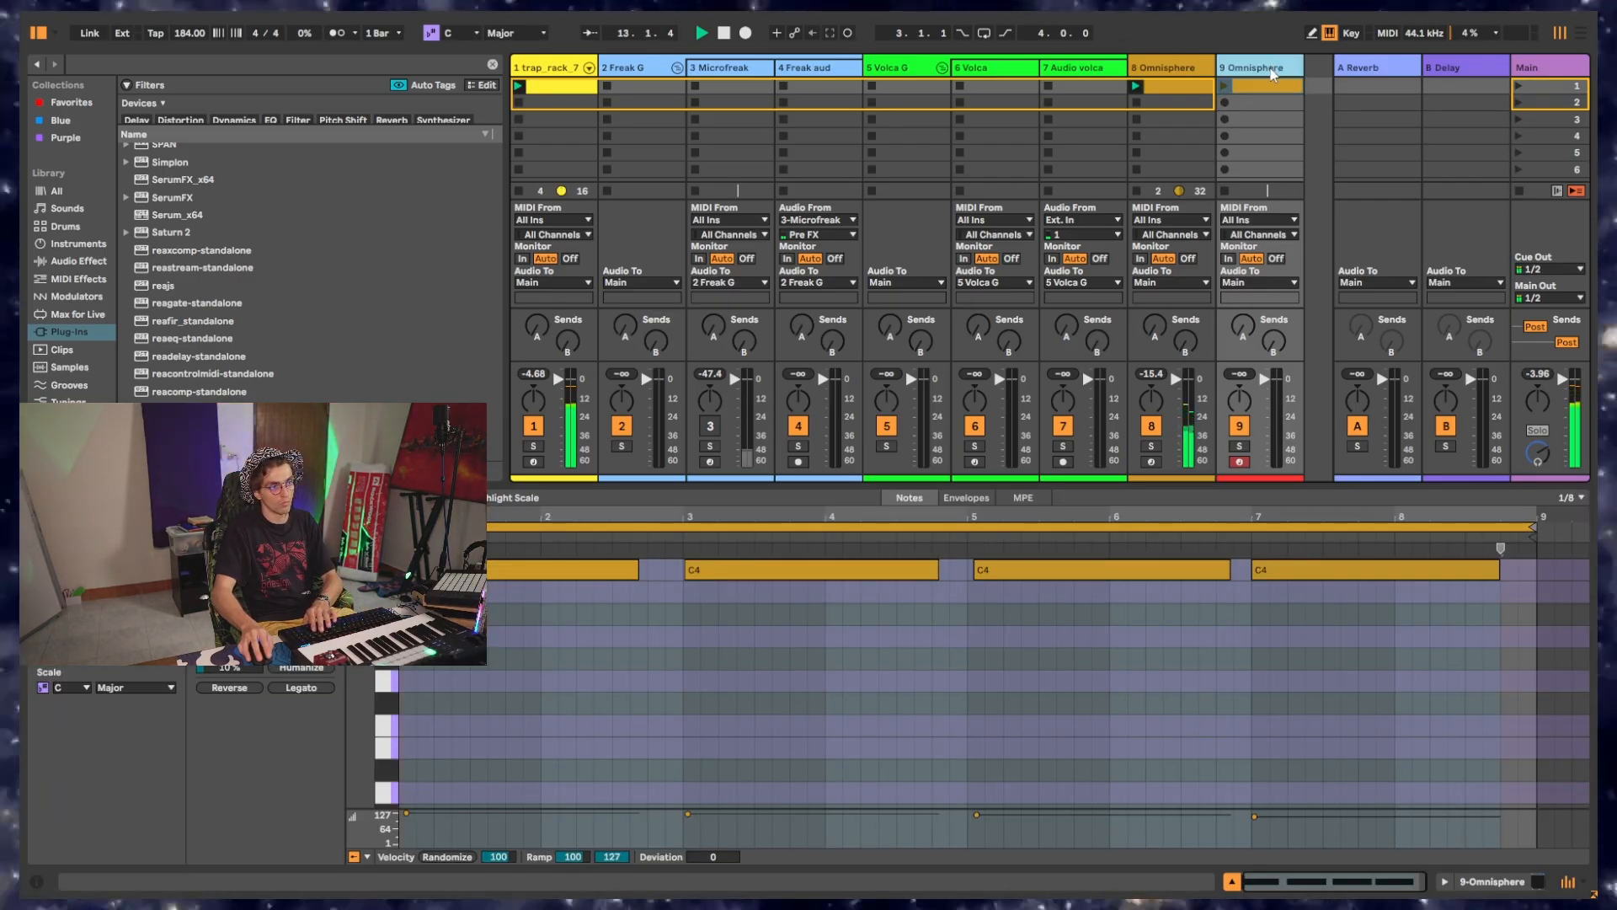
left_click(1258, 86)
key("Right")
key("Delete")
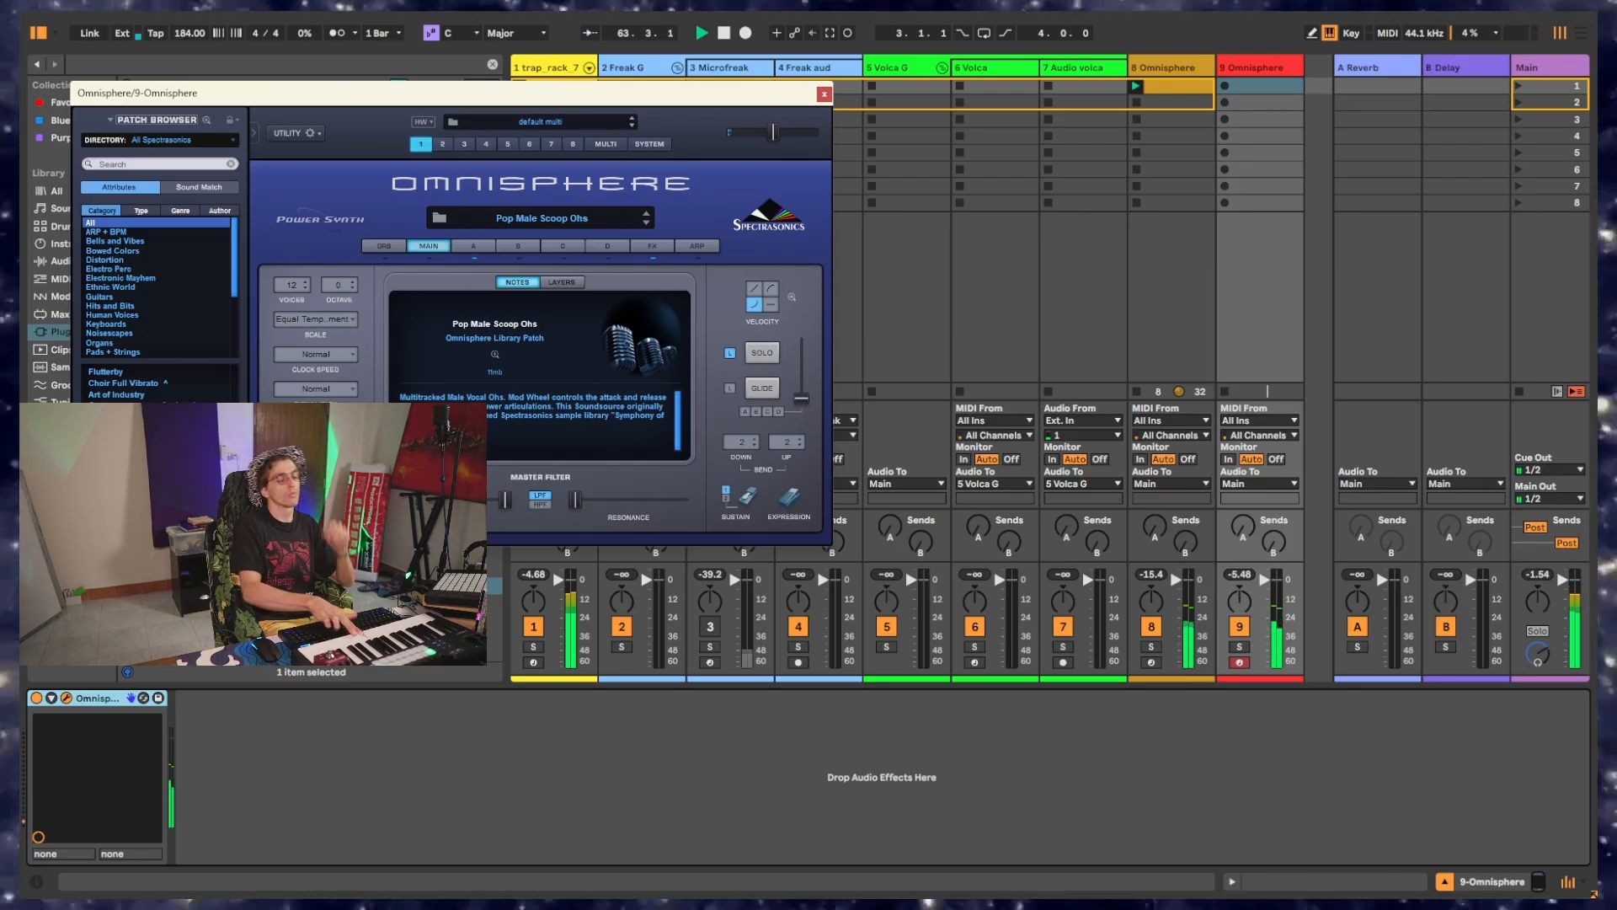
Record the Pop Male Scoop Ohs part into the first slot of track 9 and crop the clip to its loop.
left_click(1238, 87)
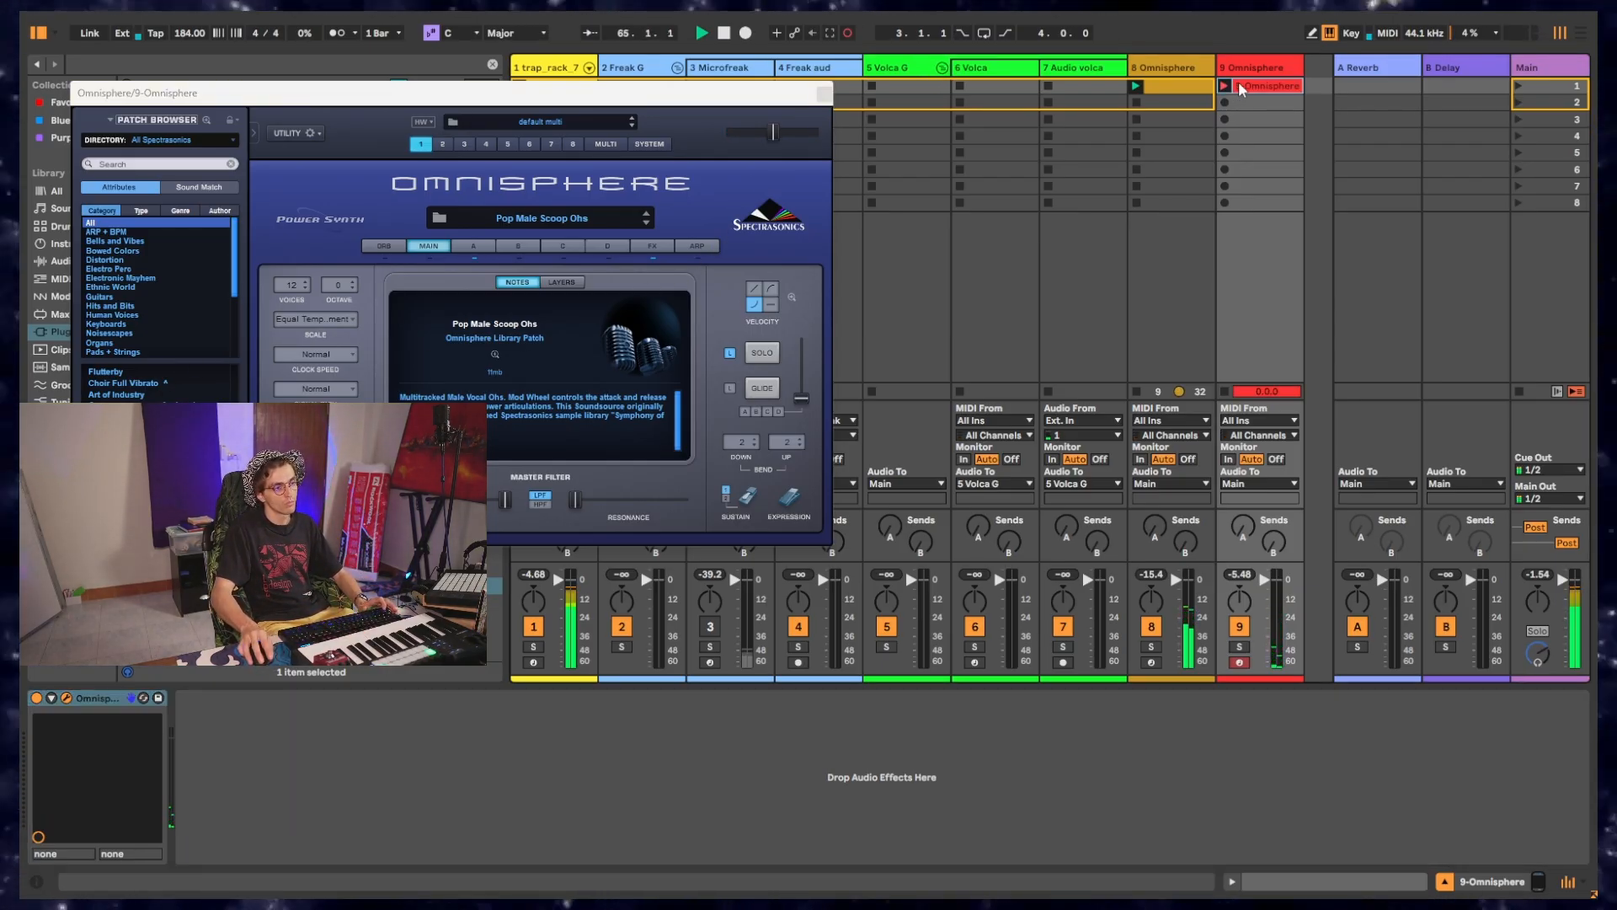
double_click(1254, 86)
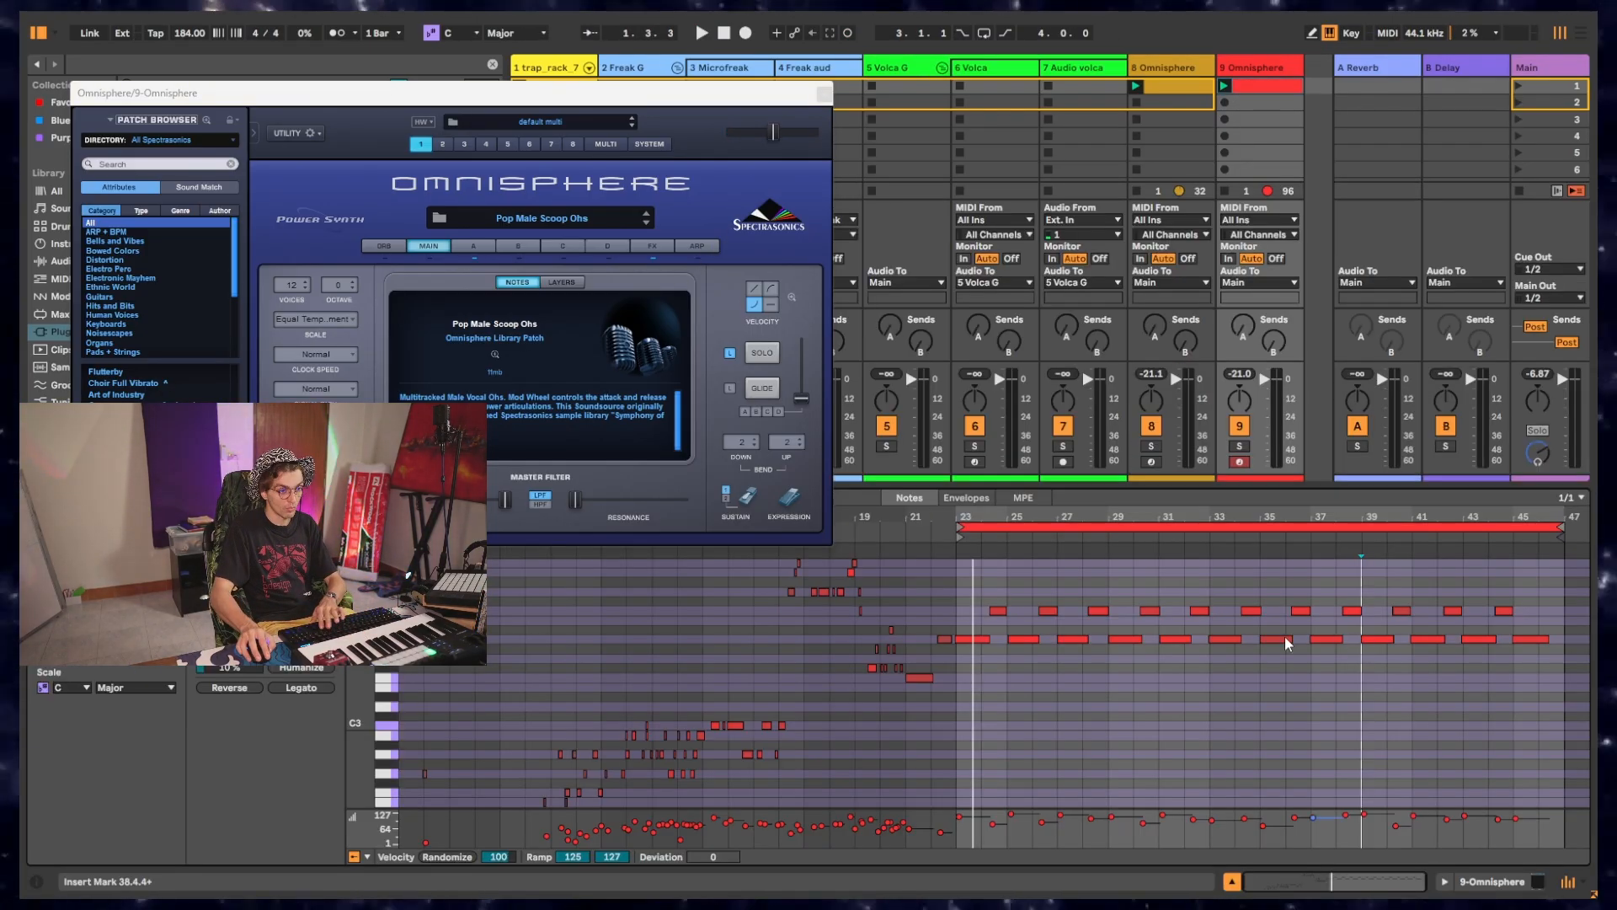
right_click(1153, 528)
left_click(1159, 554)
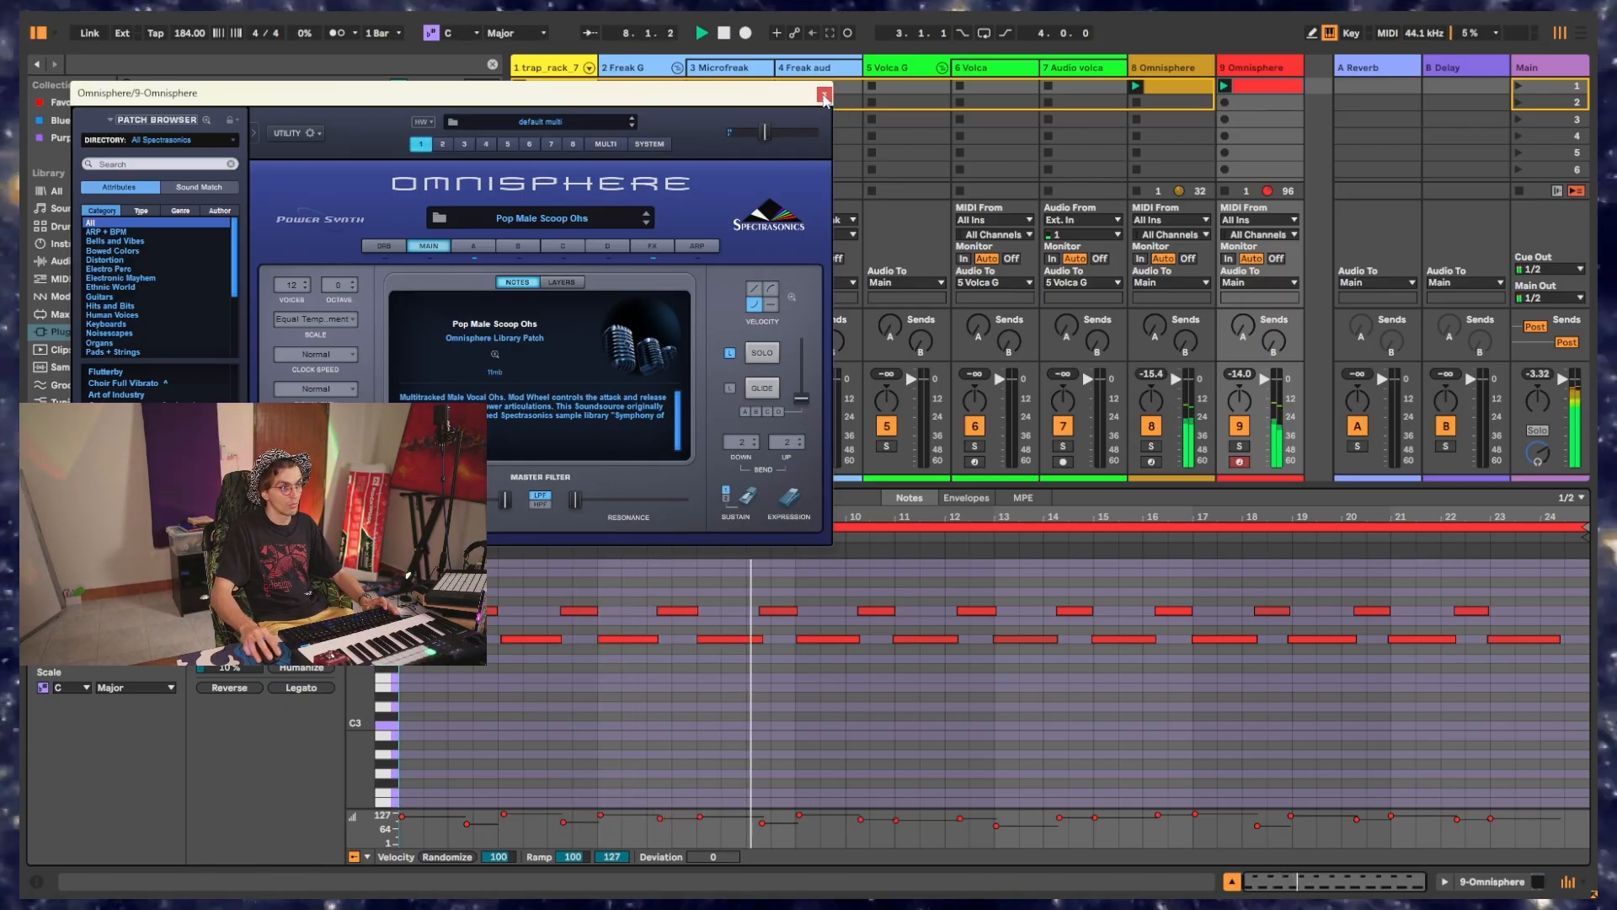
Delete the A2 note near bar 21 and the G3 note just before the loop in the clip on track 10.
left_click(1167, 67)
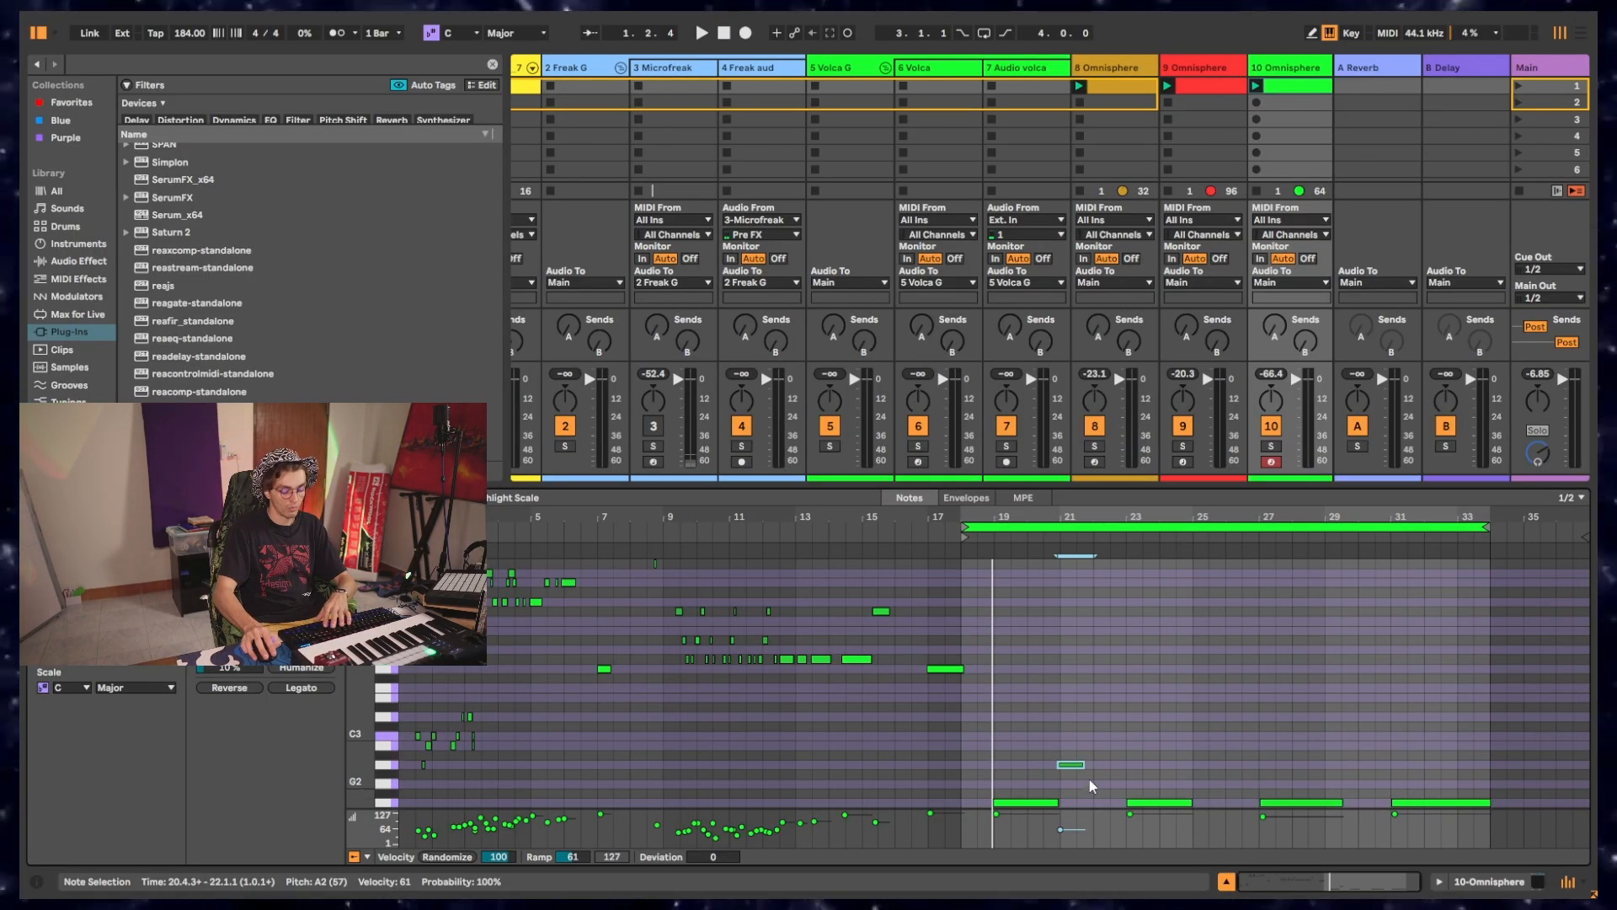
key("Delete")
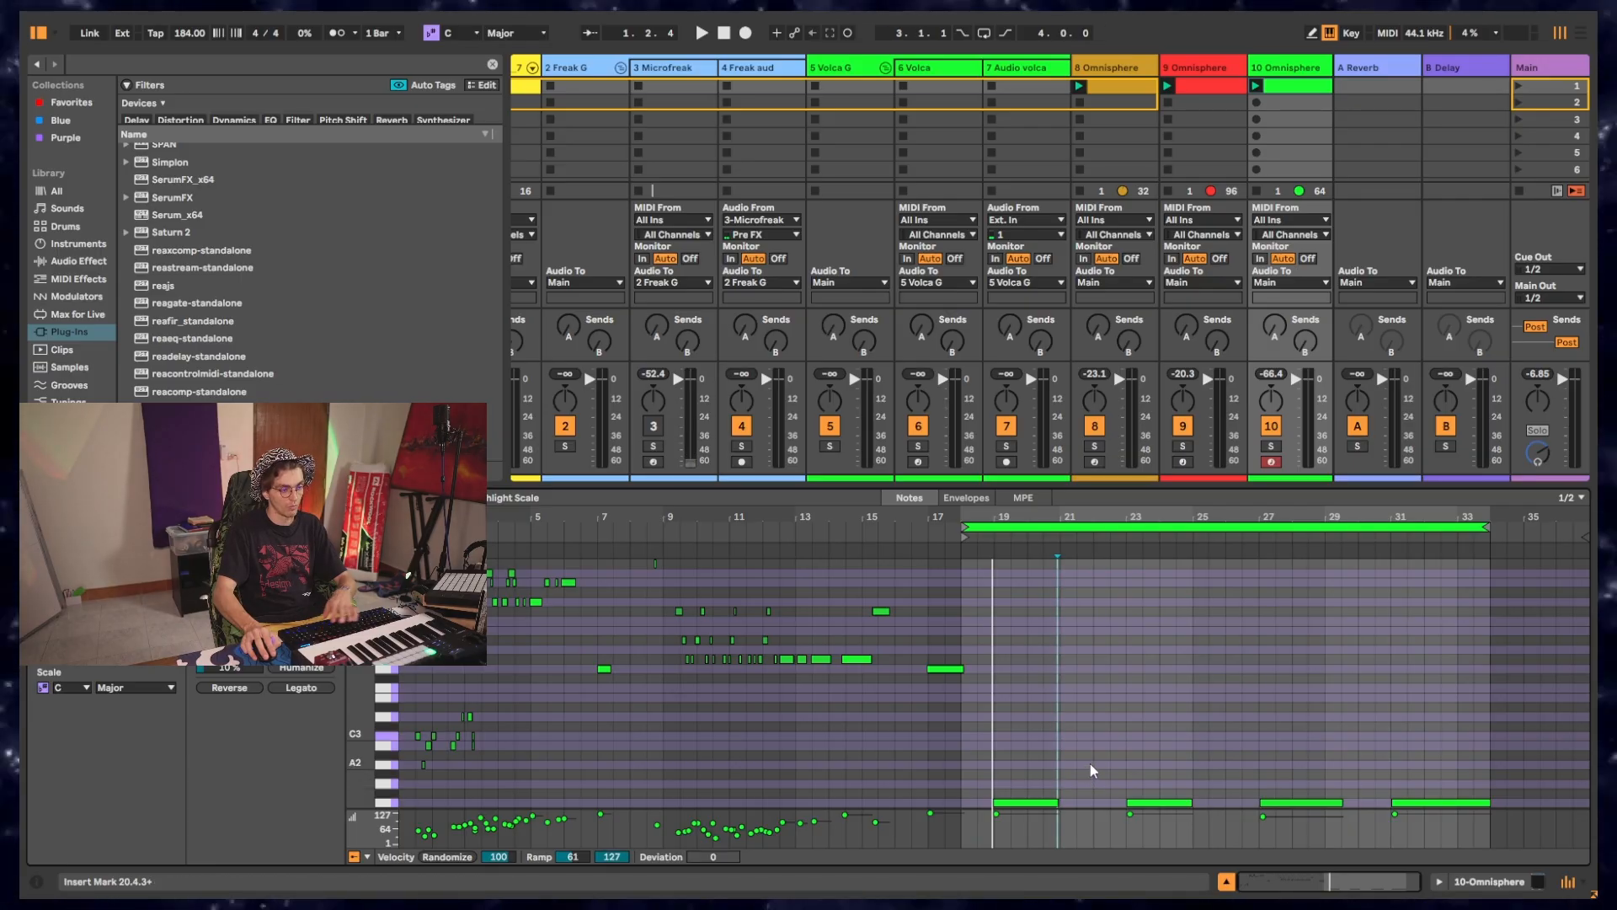
key("space")
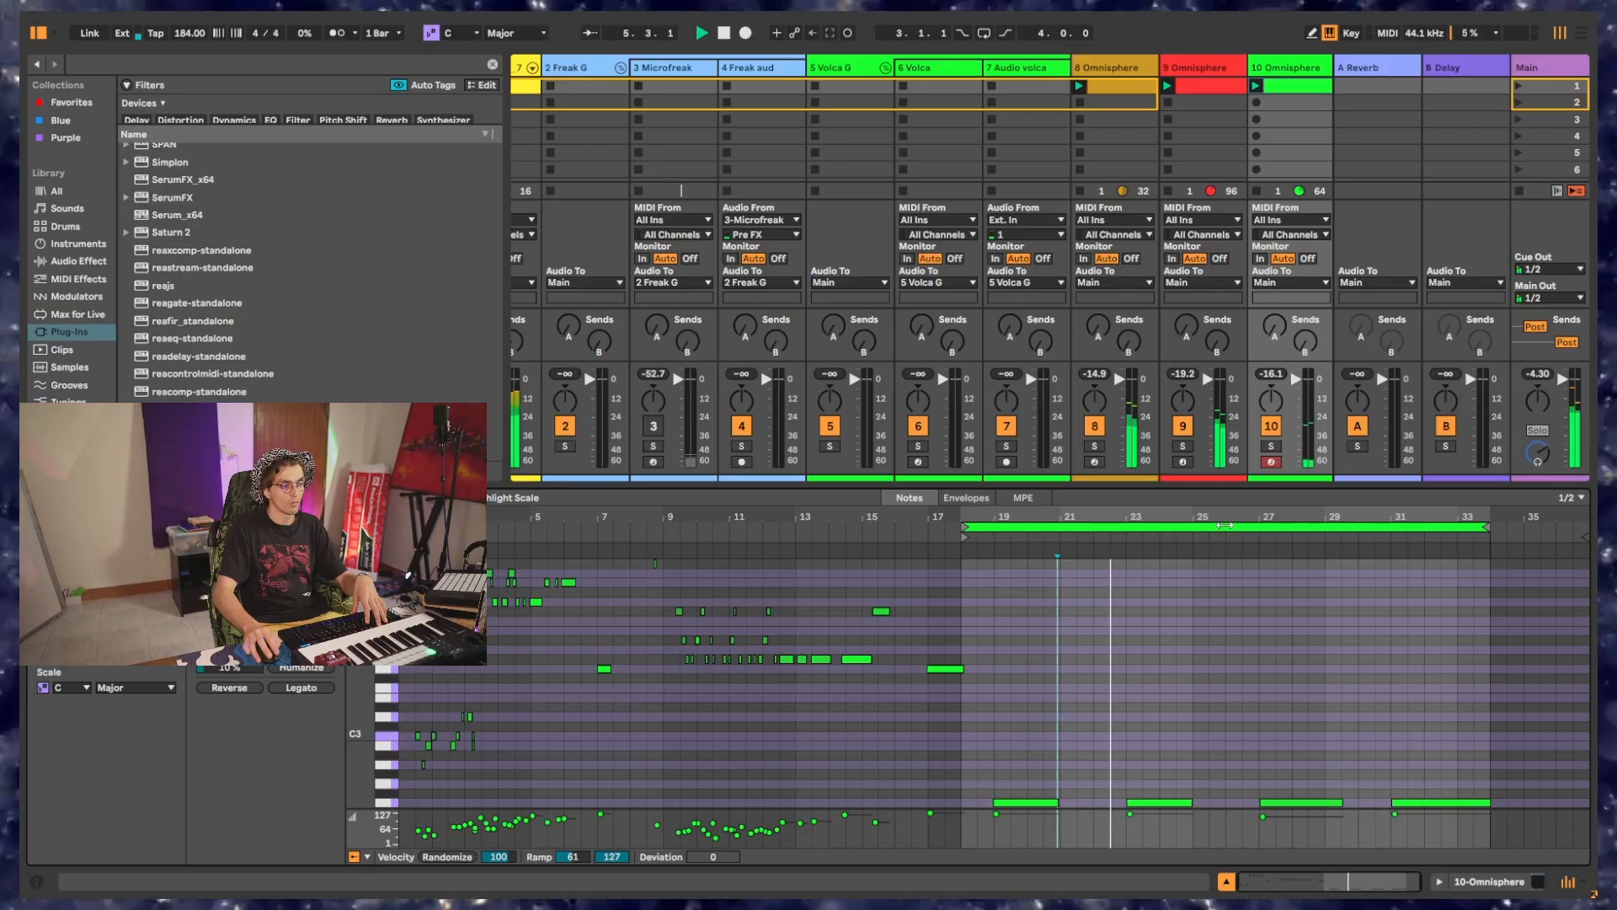
left_click(943, 668)
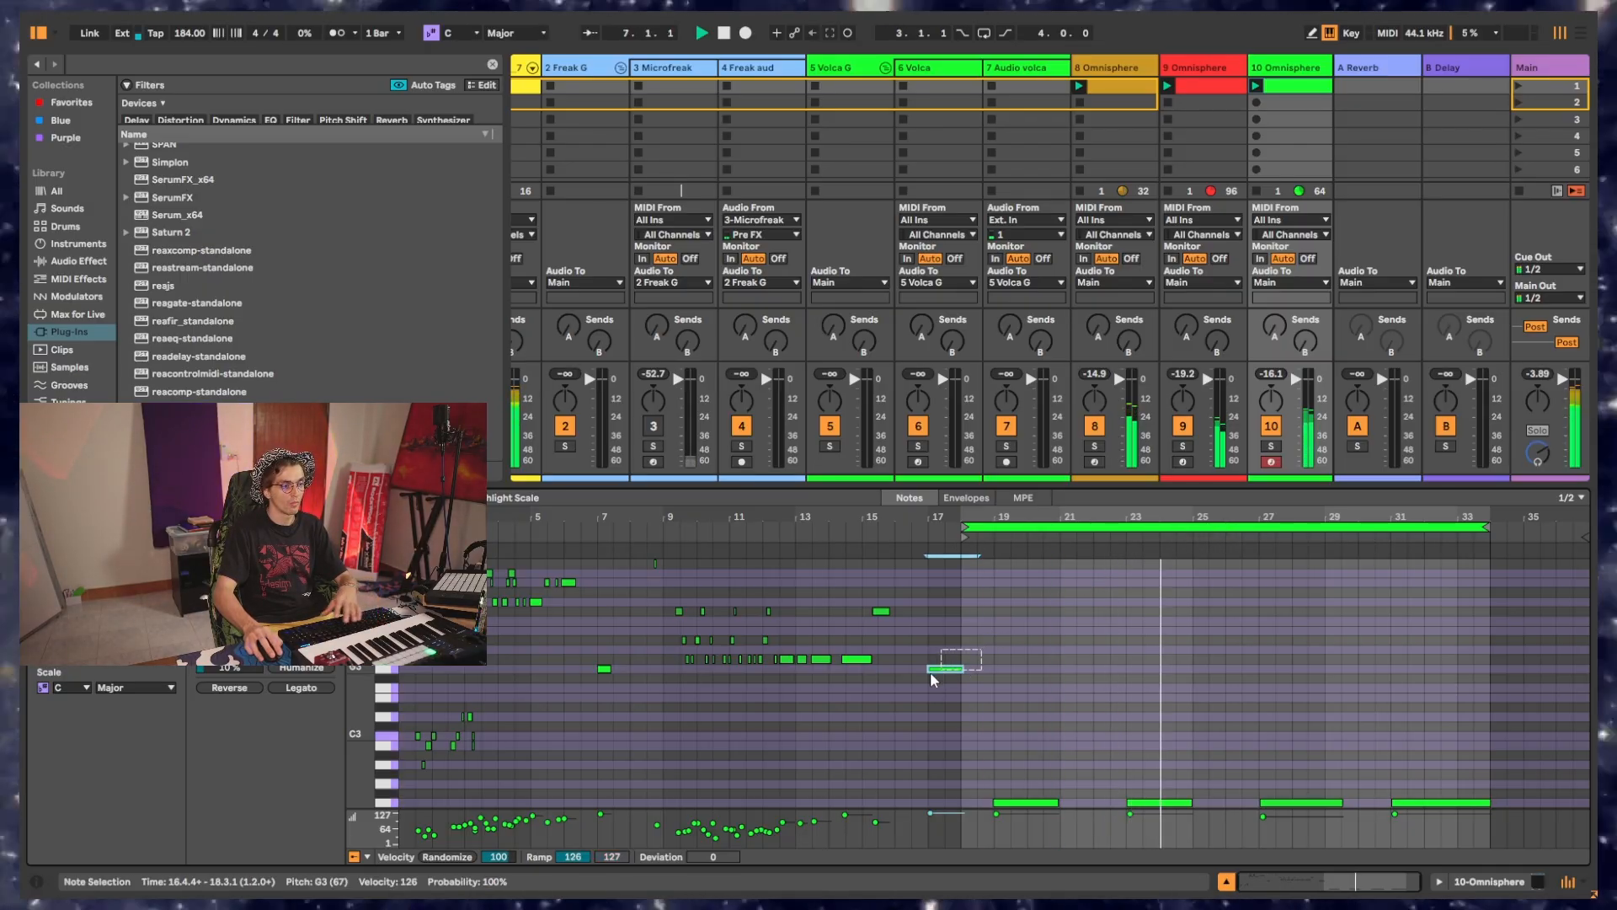
key("Delete")
Crop the clip on track 10 to its loop.
left_click(1133, 527)
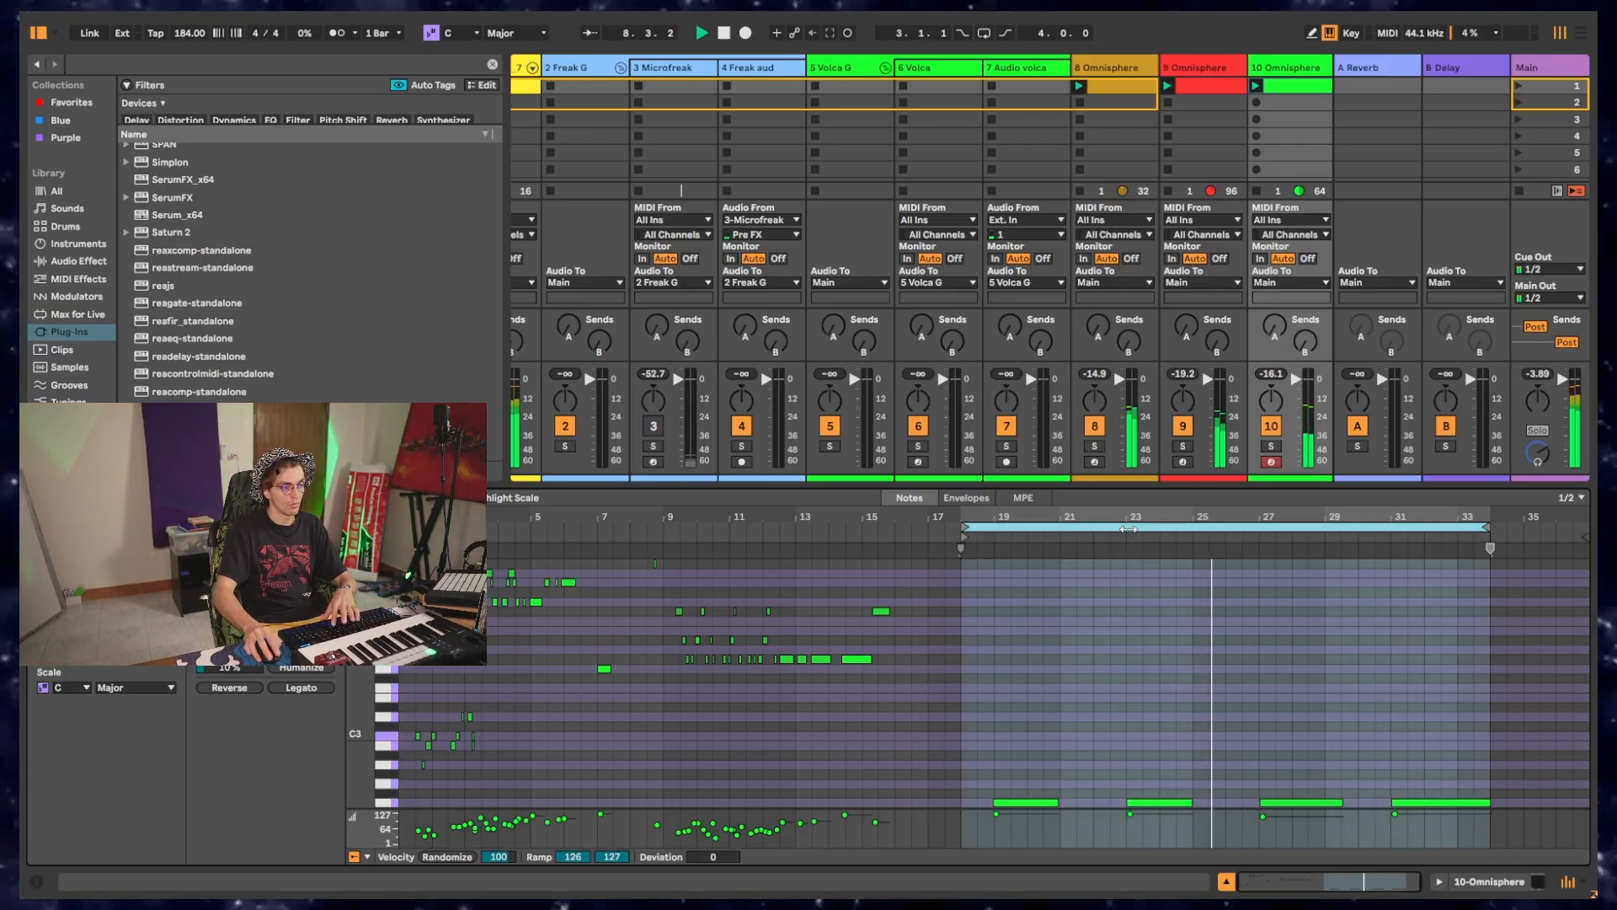
right_click(1132, 529)
left_click(1148, 556)
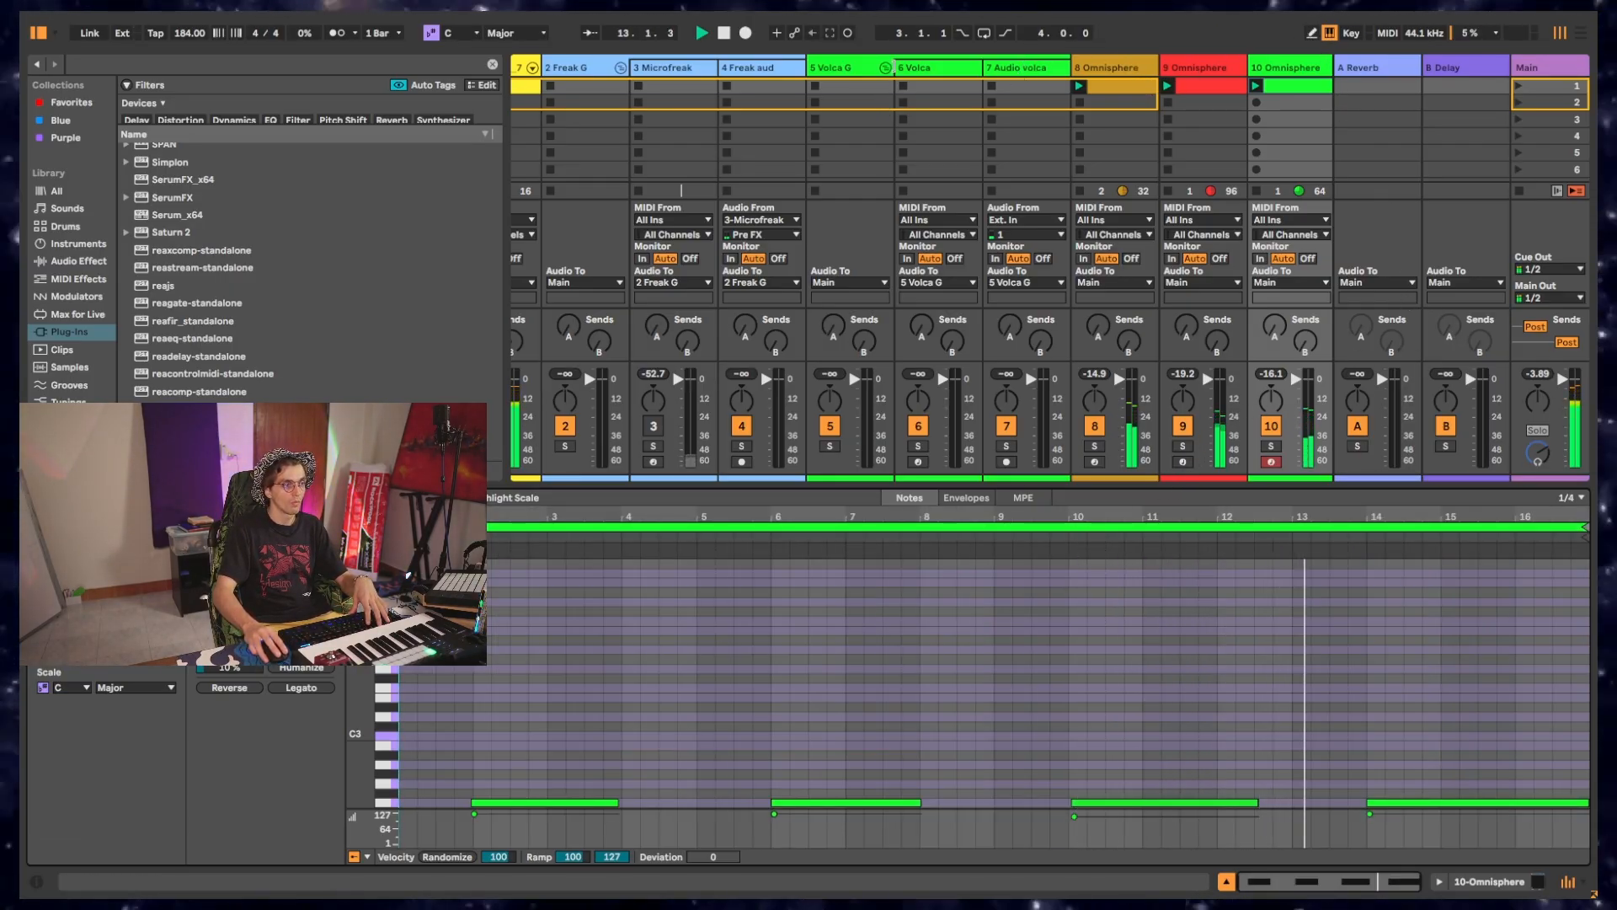
Fold the Volca G group and transpose all C3 notes in the clip on track 8 up one octave to C4.
left_click(885, 68)
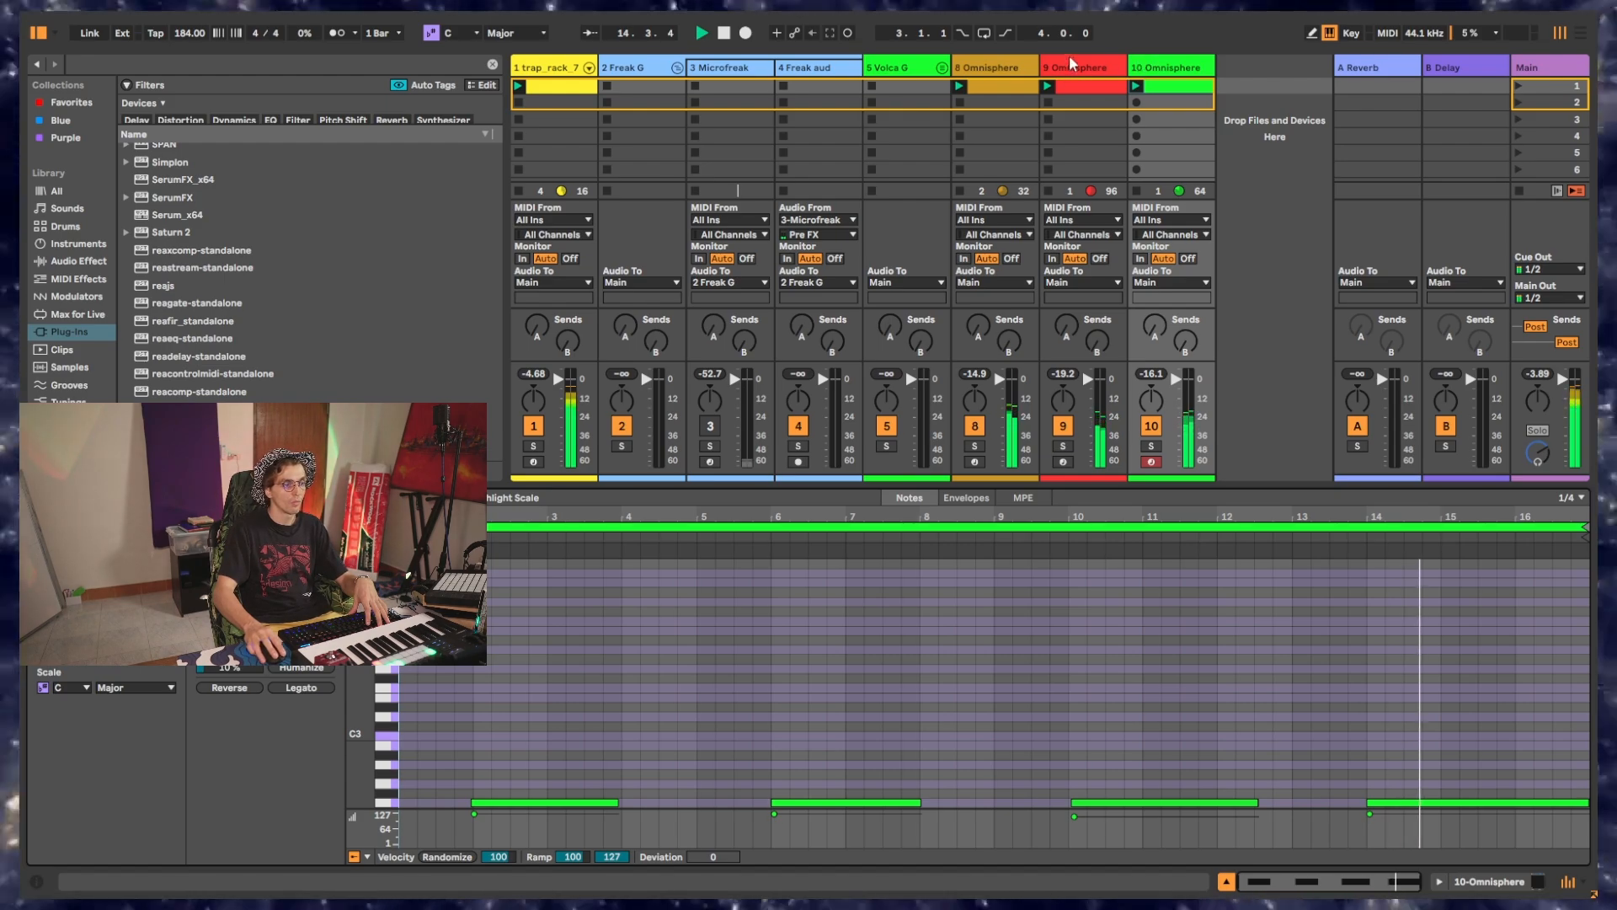
left_click(1063, 459)
left_click(976, 449)
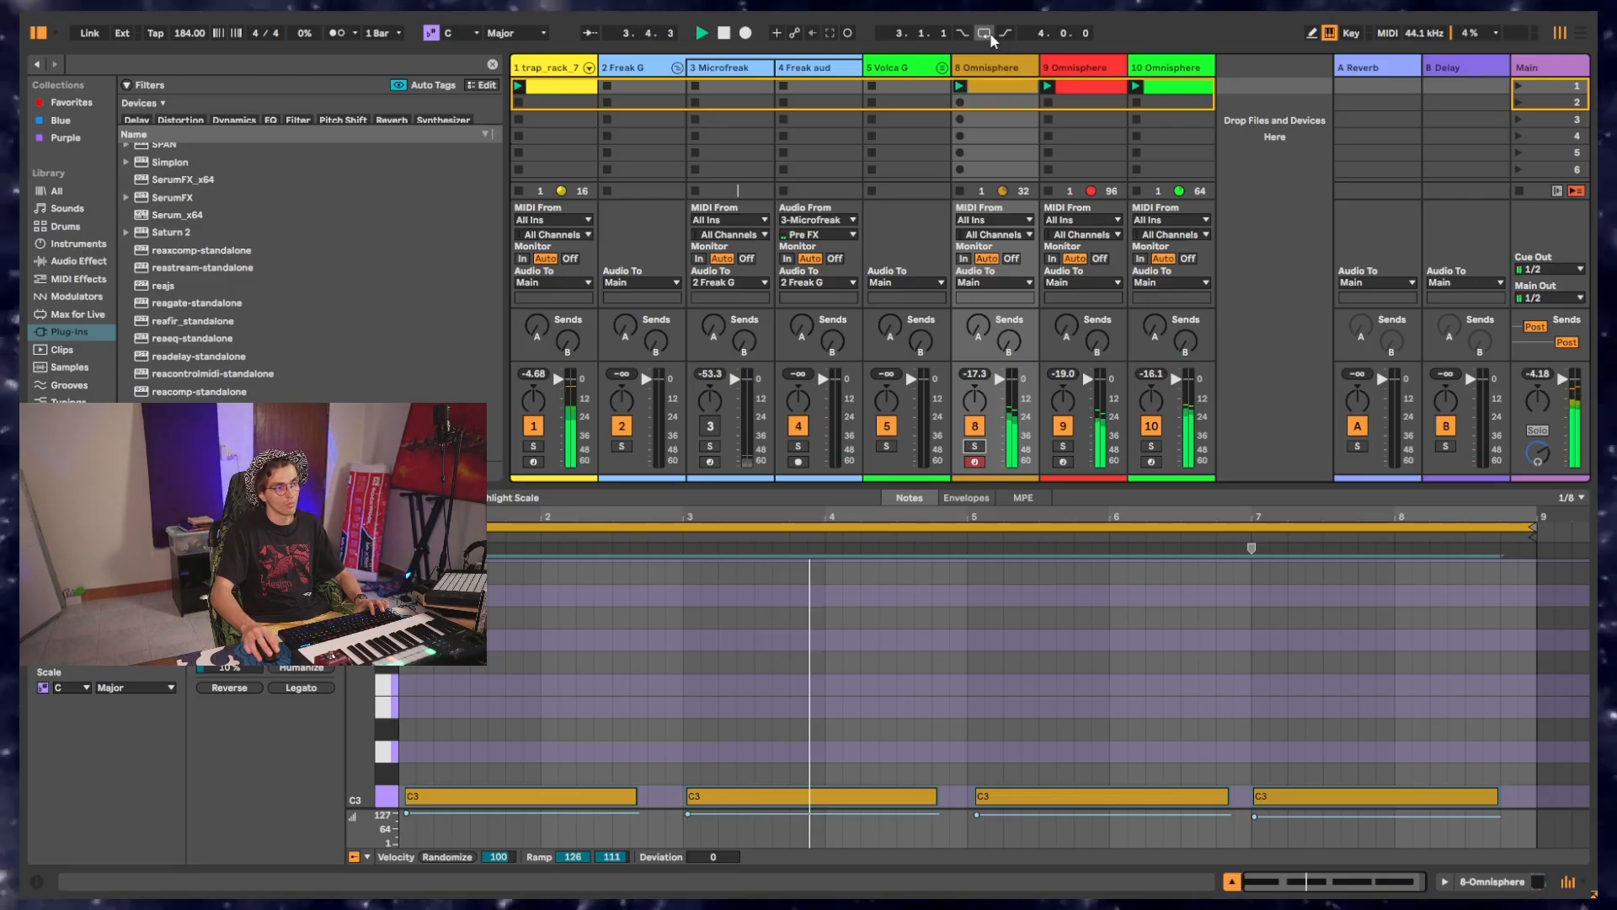
left_click(387, 795)
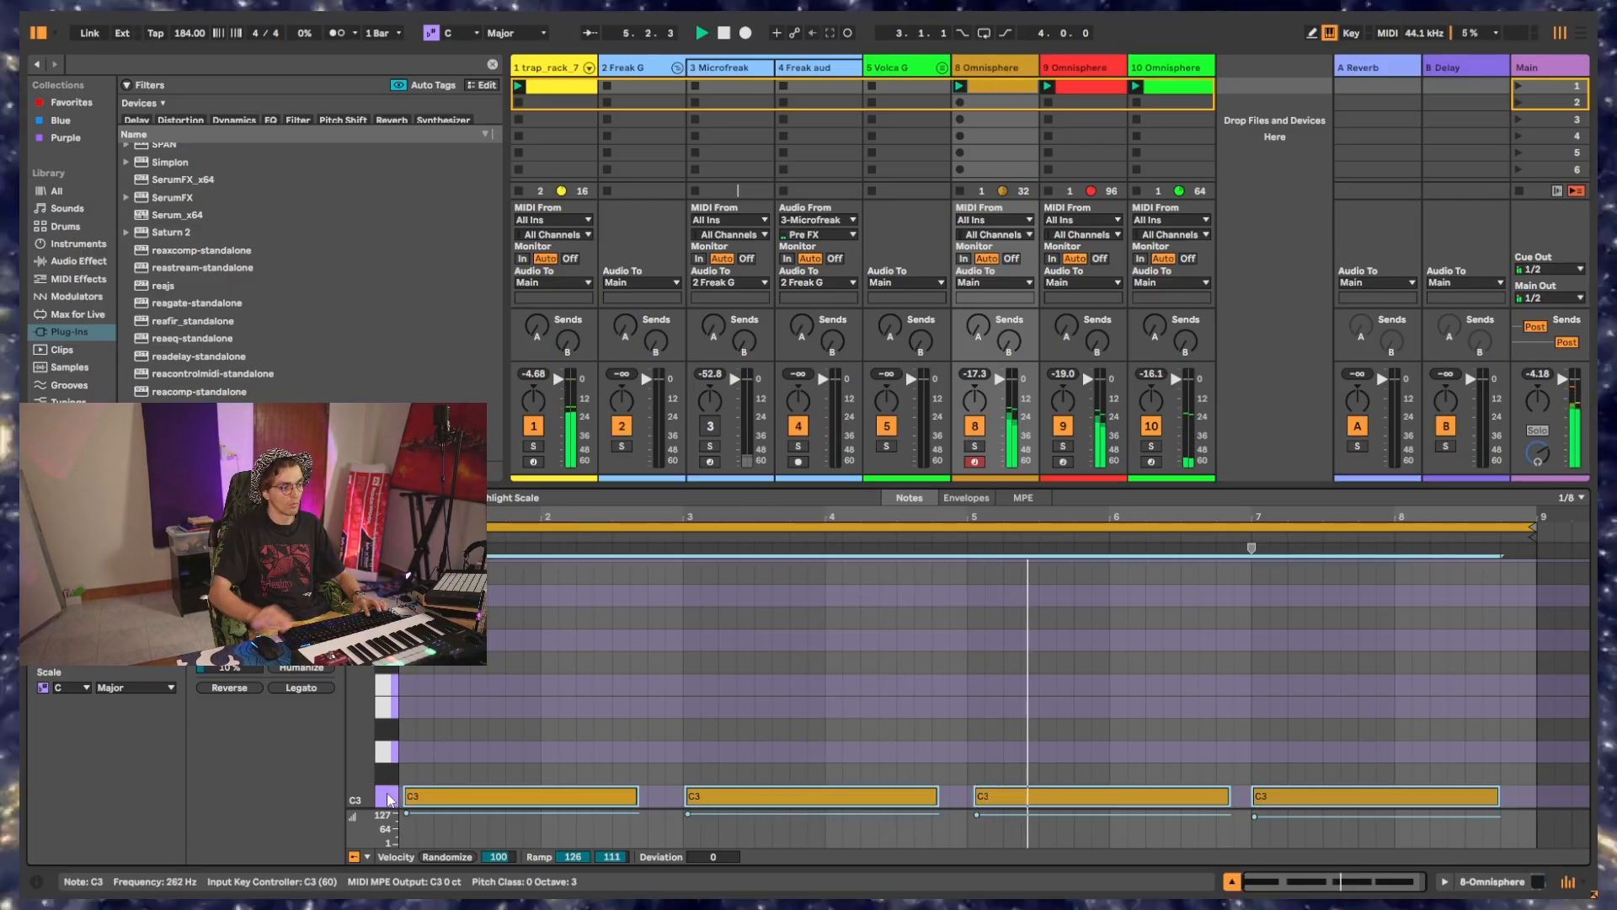
key("shift+Up")
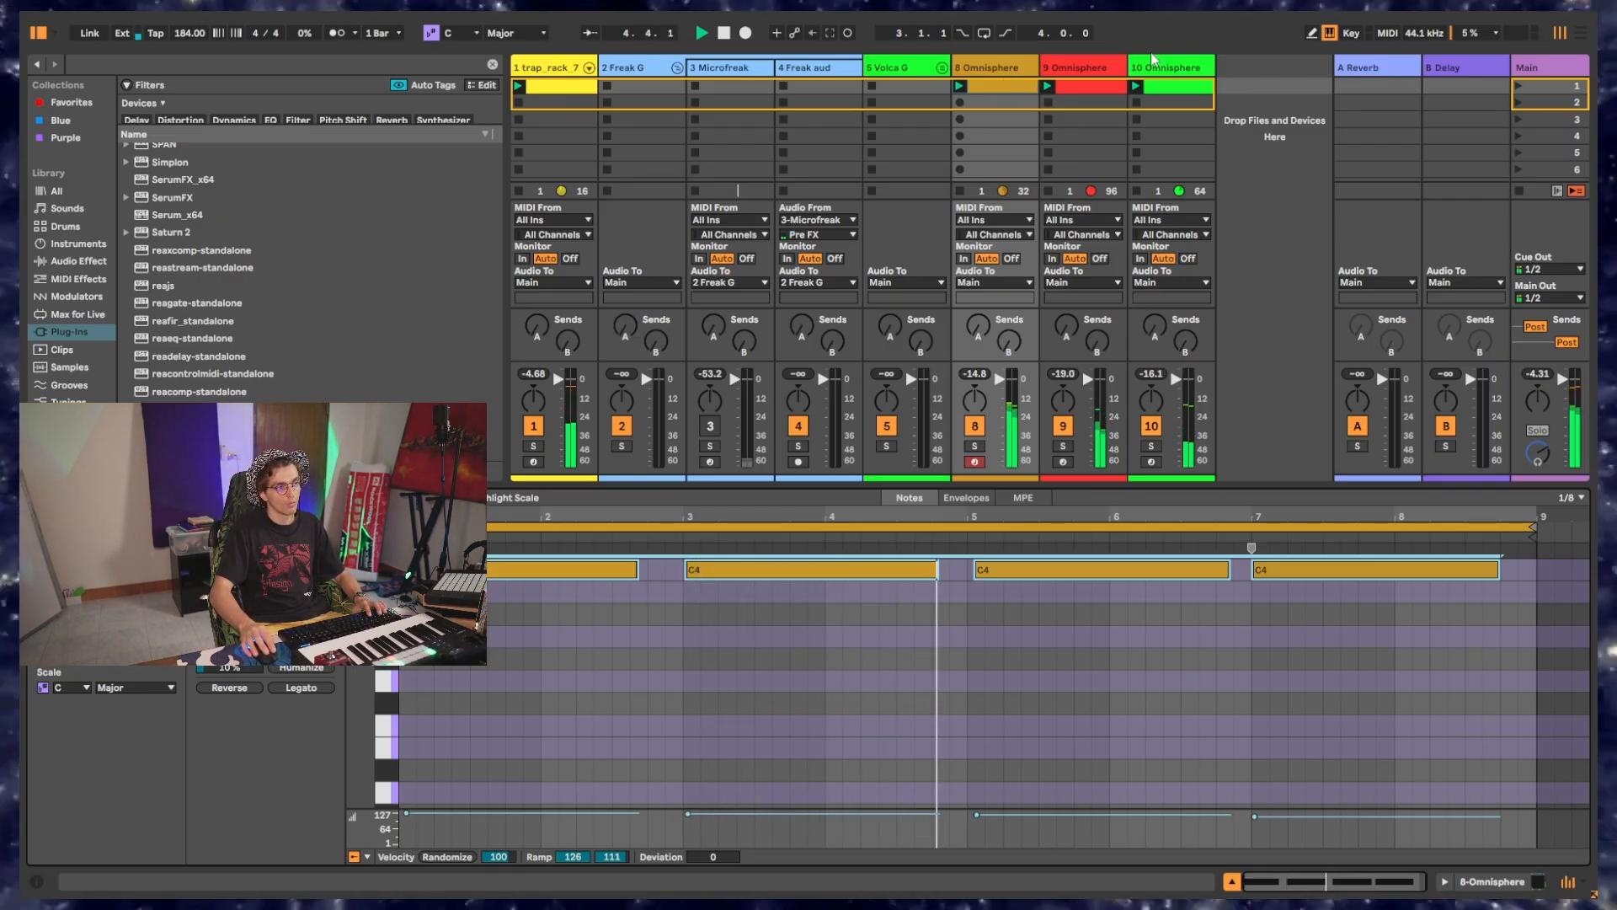
Open the green clip on track 10 and select its track.
left_click(1196, 65)
left_click(1177, 92)
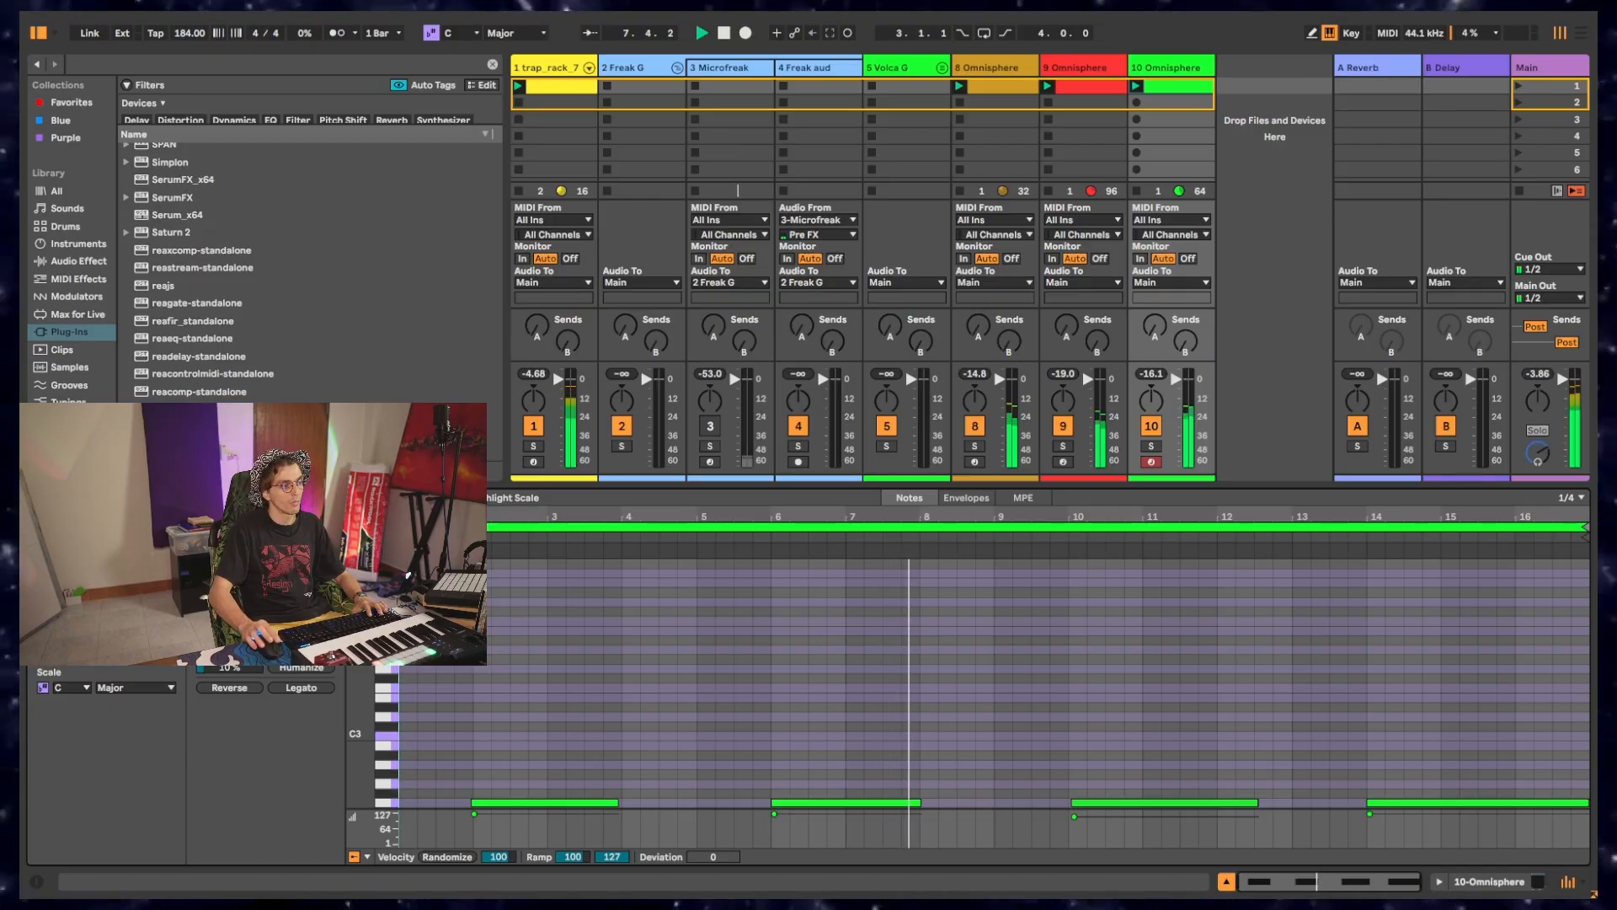
left_click(1197, 68)
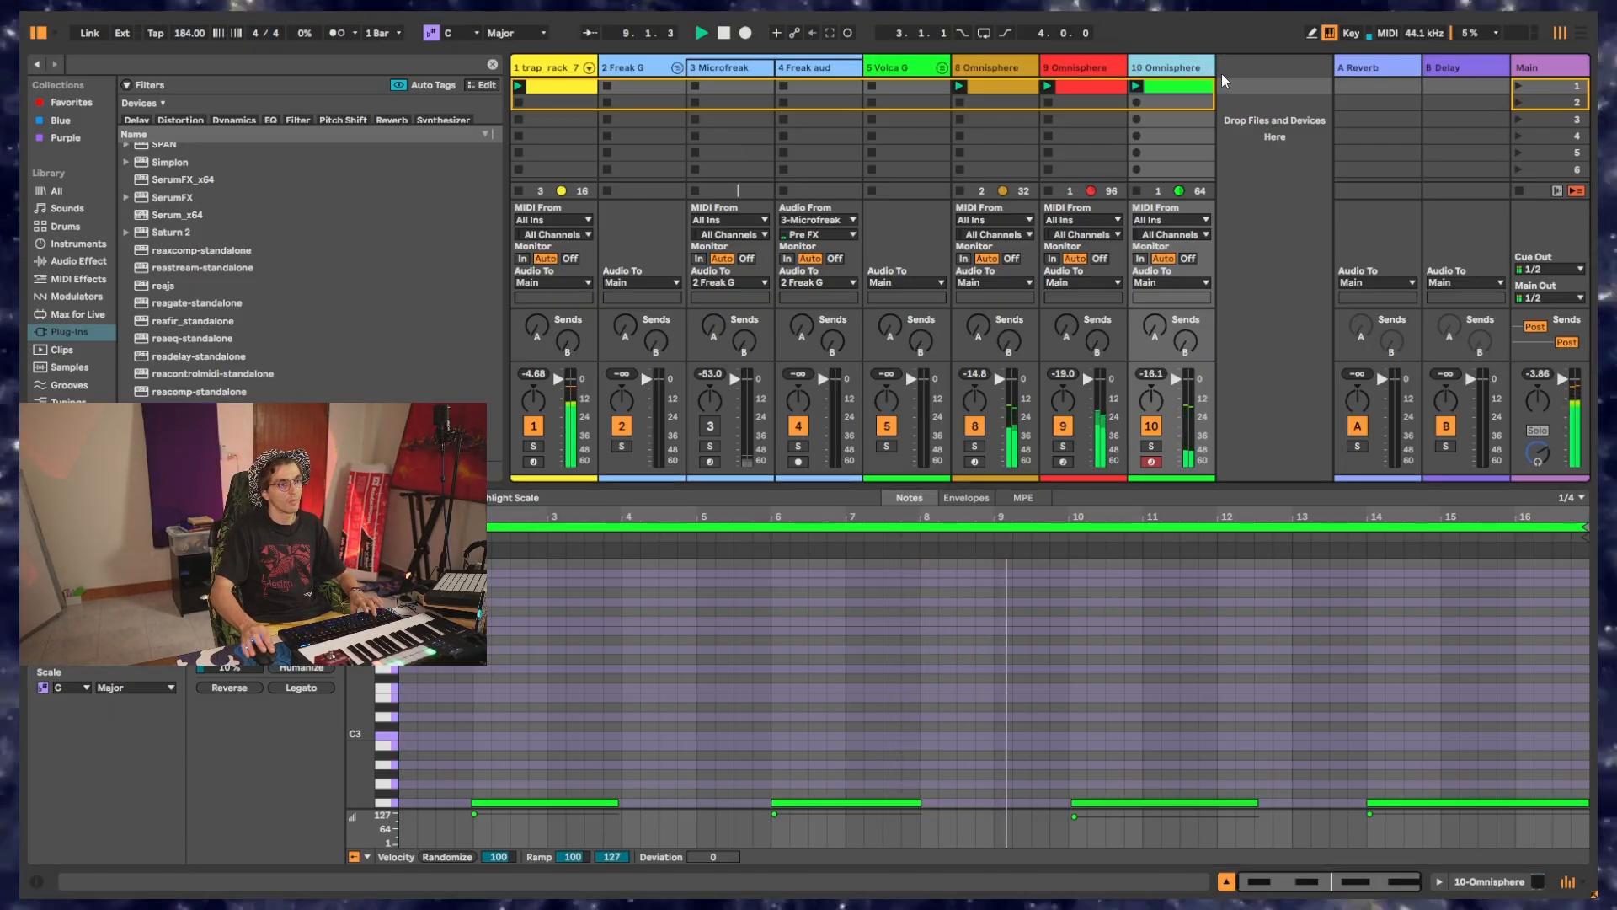
Duplicate the track 10 Omnisphere as track 11 and browse its patches to load Wendy's Bells.
key("ctrl+d")
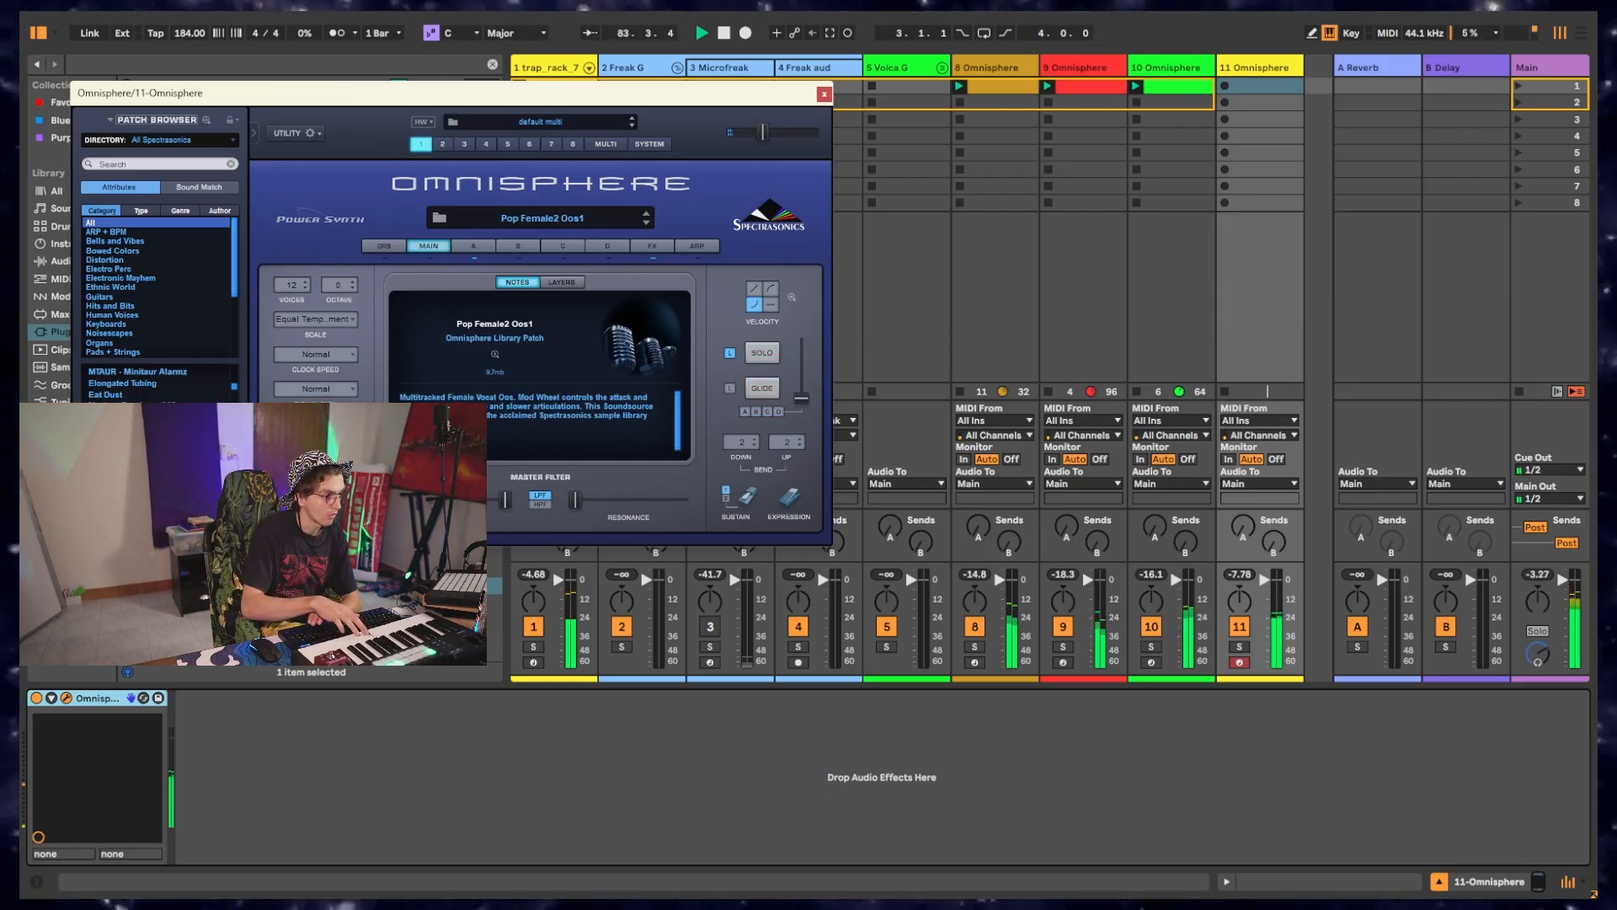
key("Down")
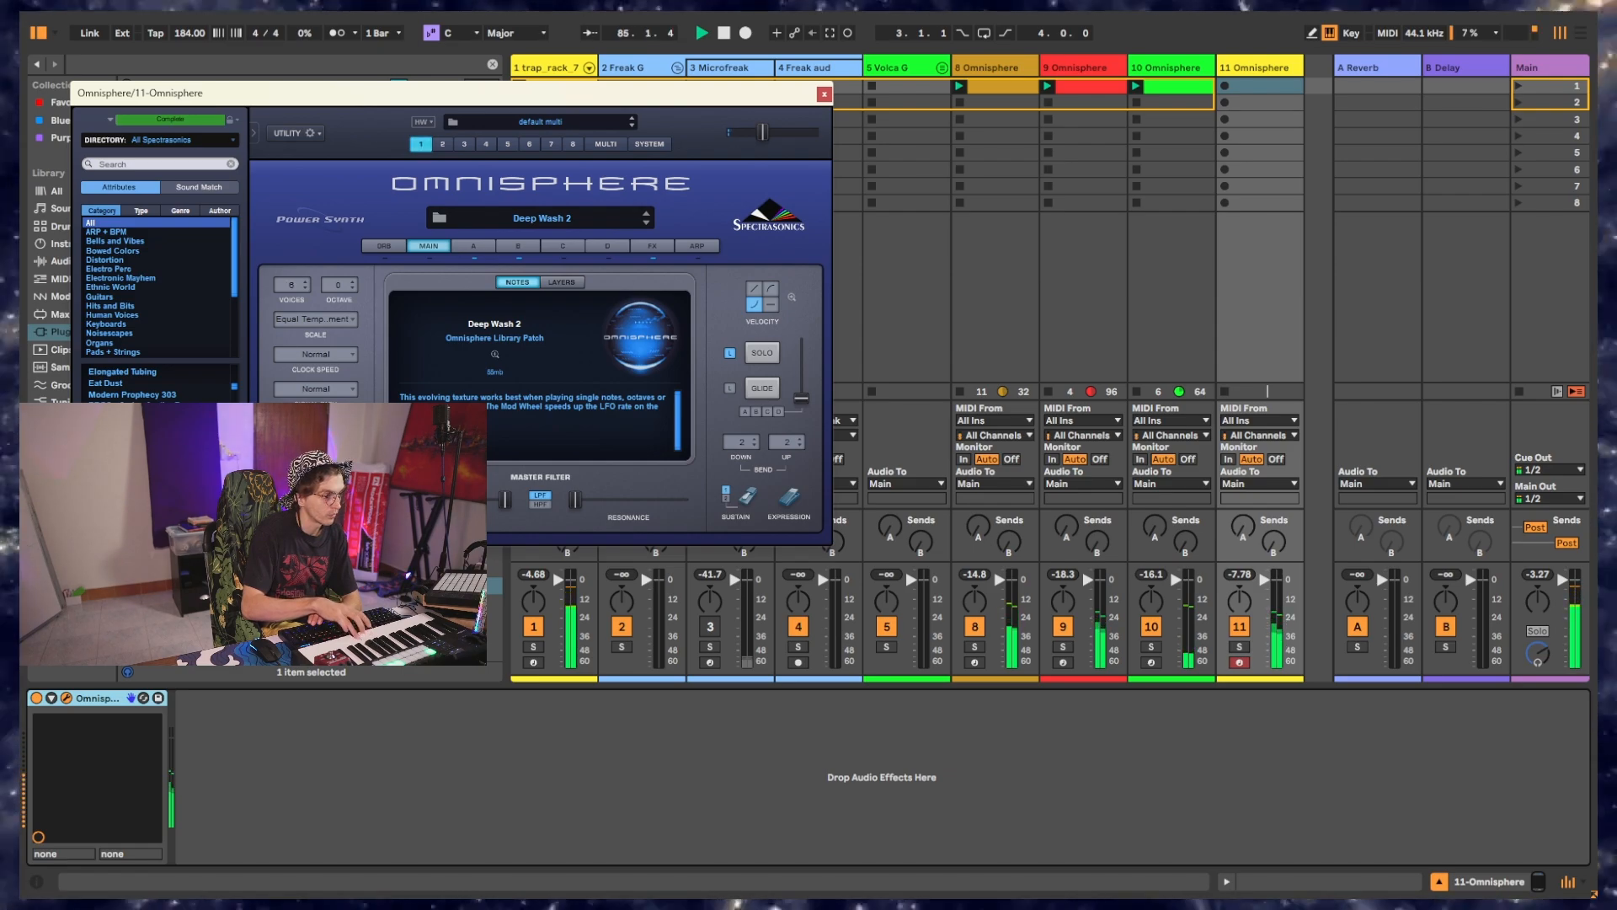
key("Down")
key("Down")
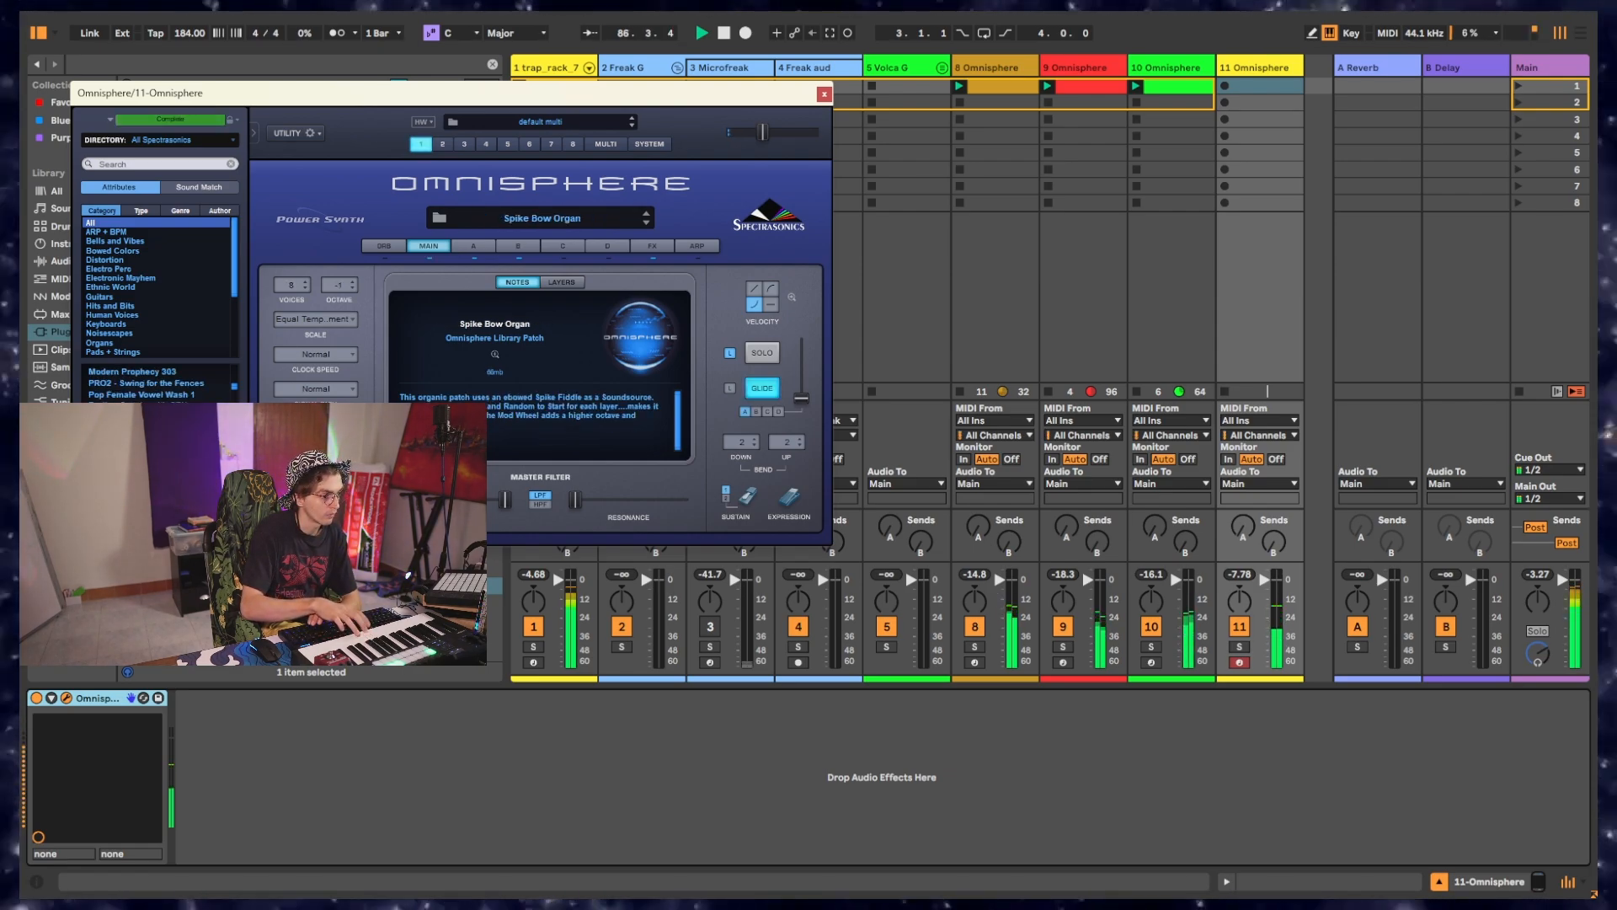
key("Down")
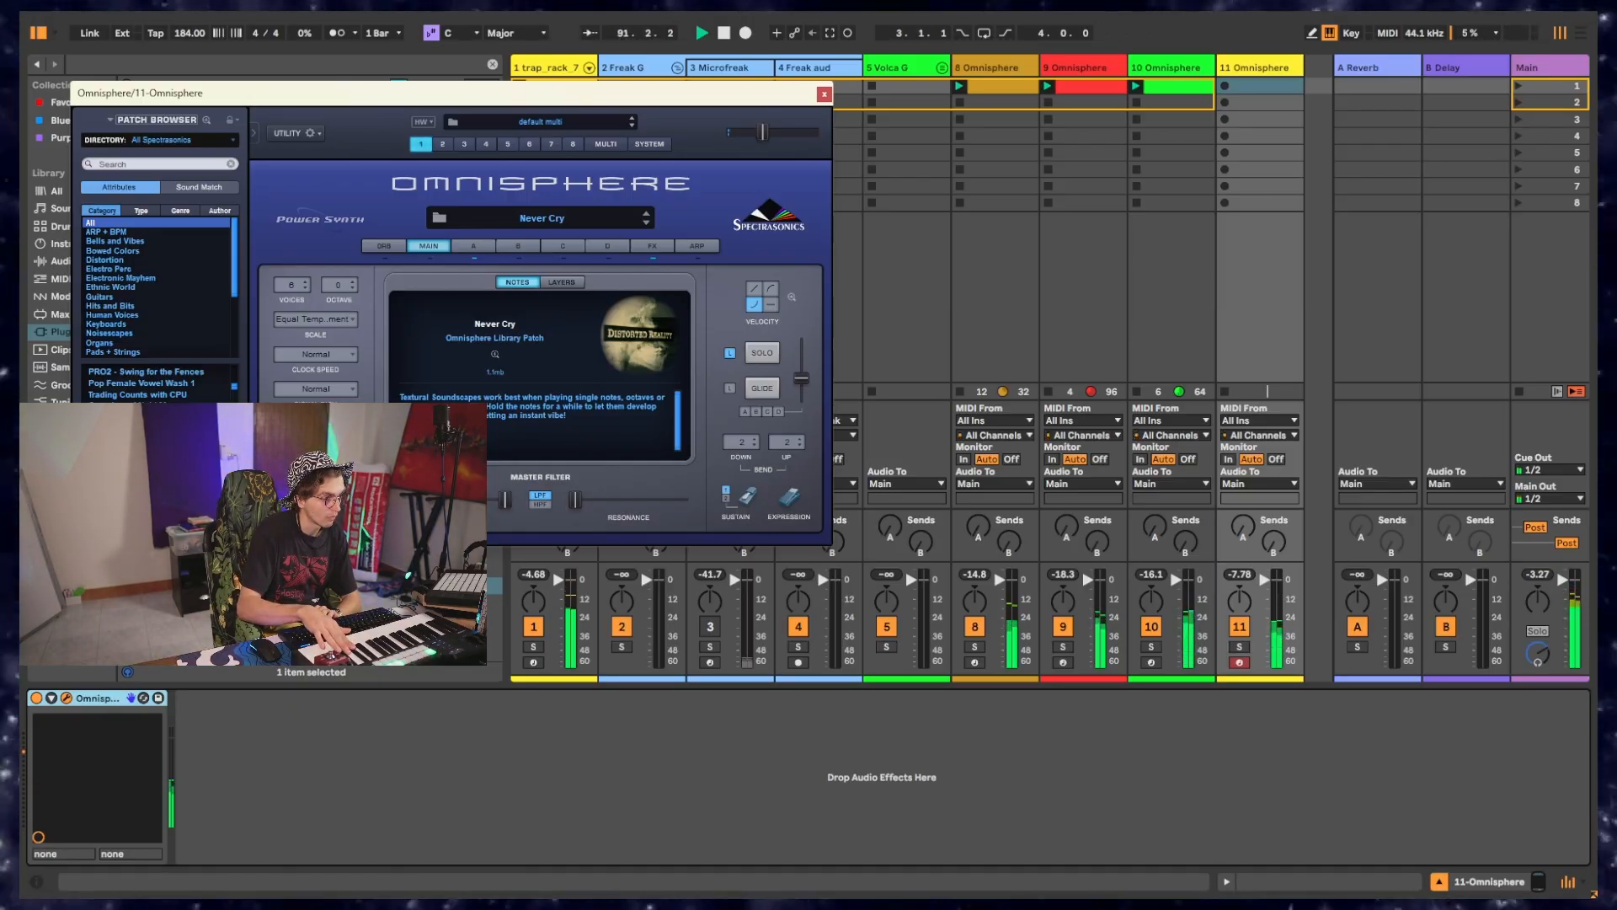
key("Down")
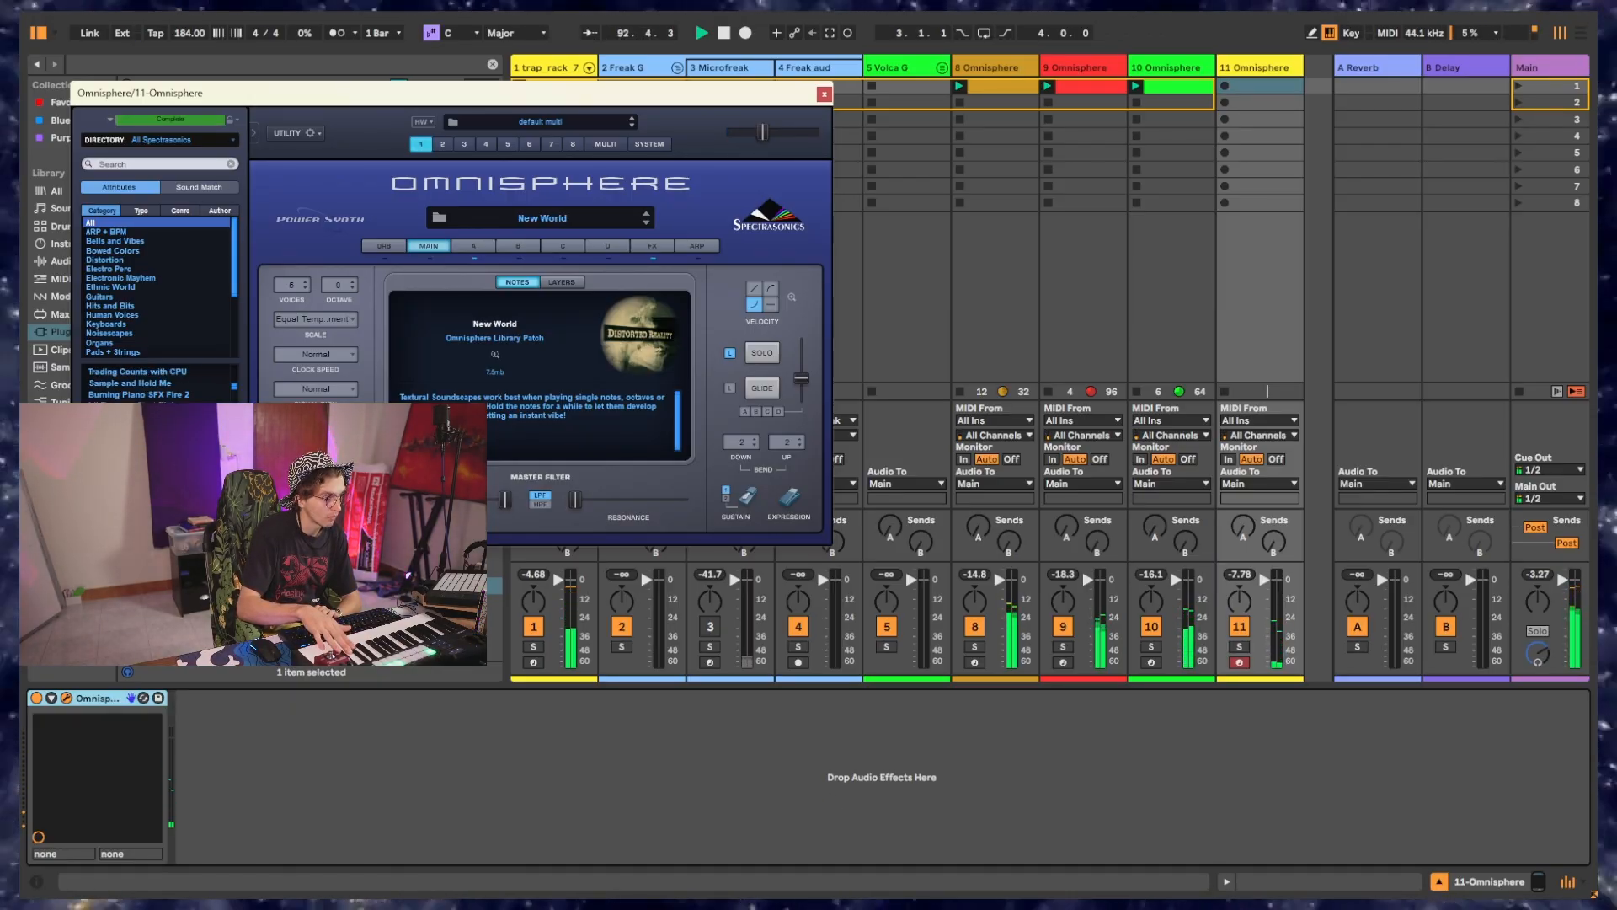
key("Down")
key("Down")
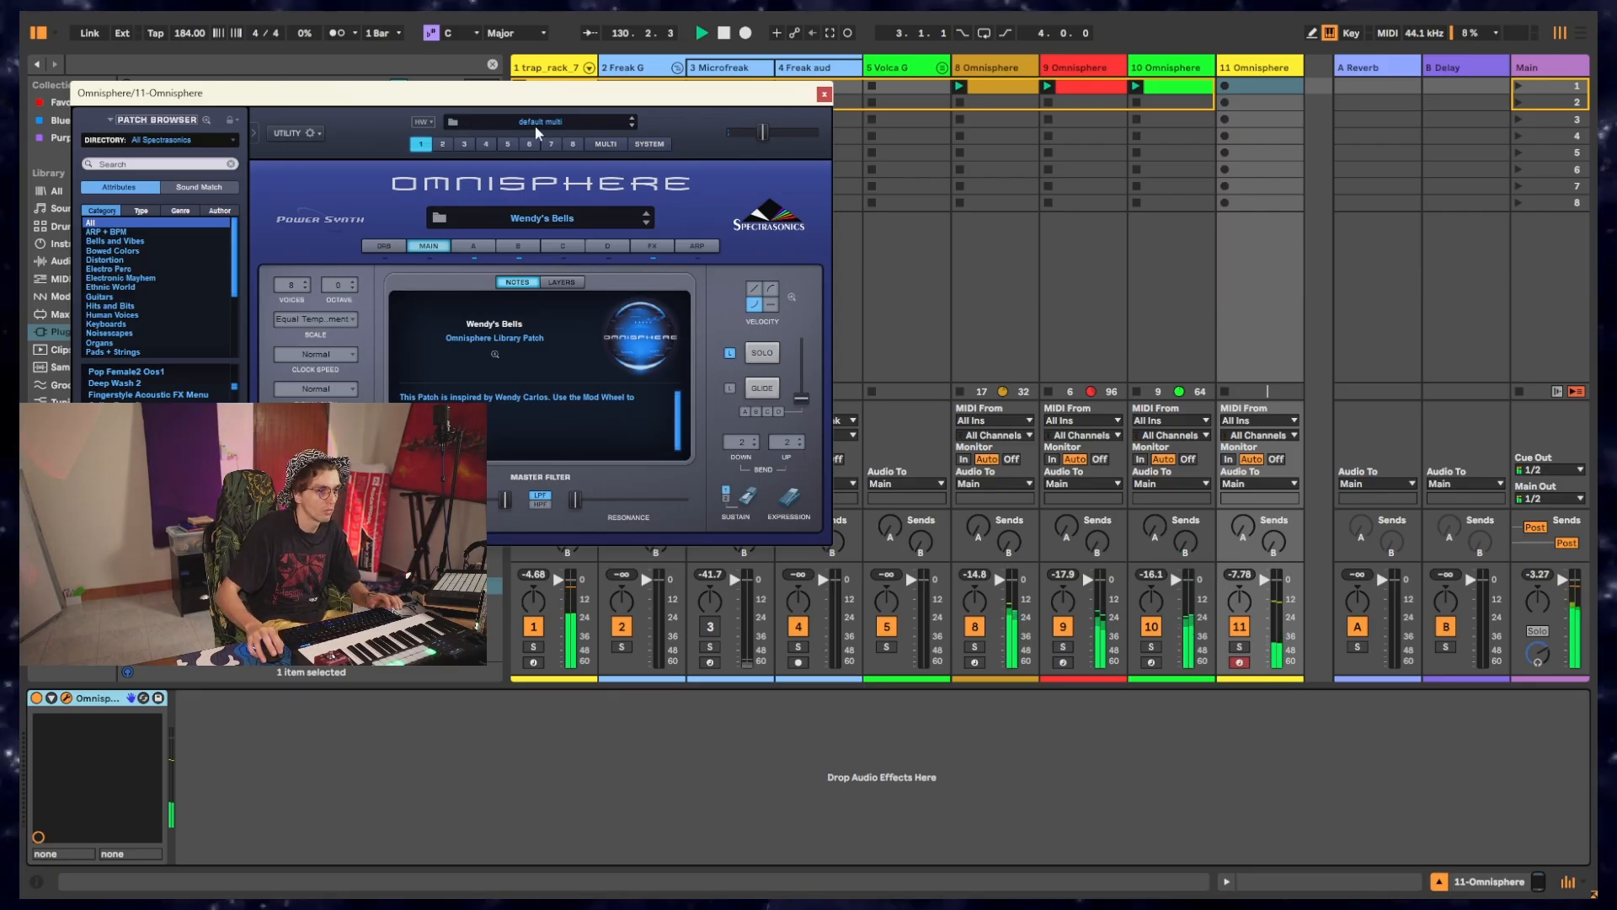
left_click(824, 94)
Capture the played part into the first clip slot of track 11 and set its Omnisphere output level to about -14 dB.
left_click(1235, 93)
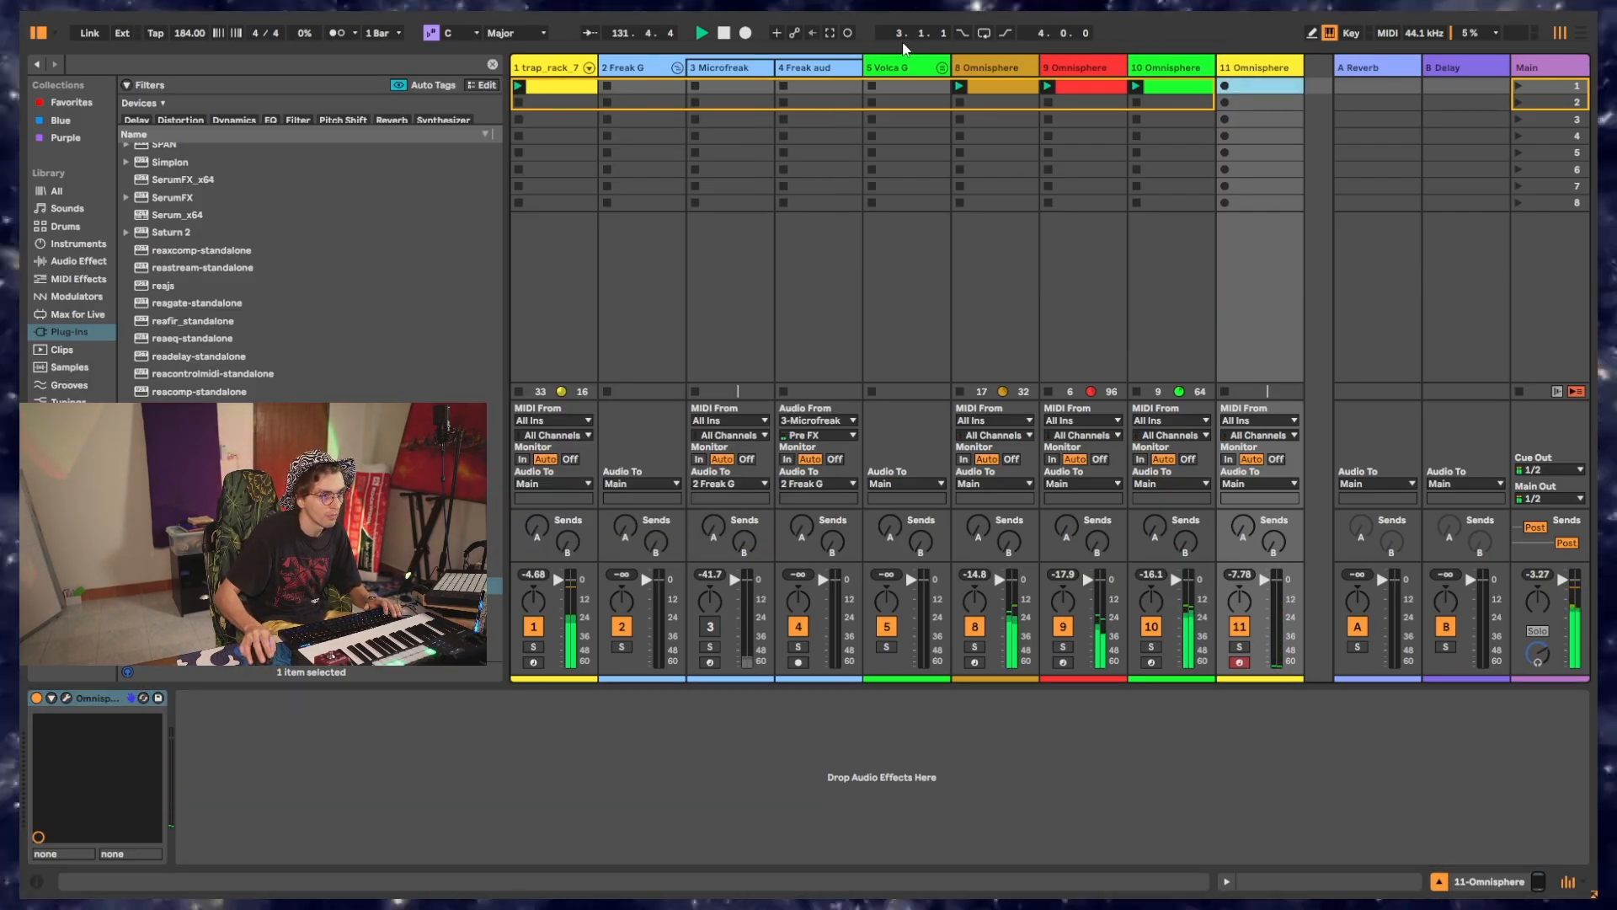
left_click(830, 34)
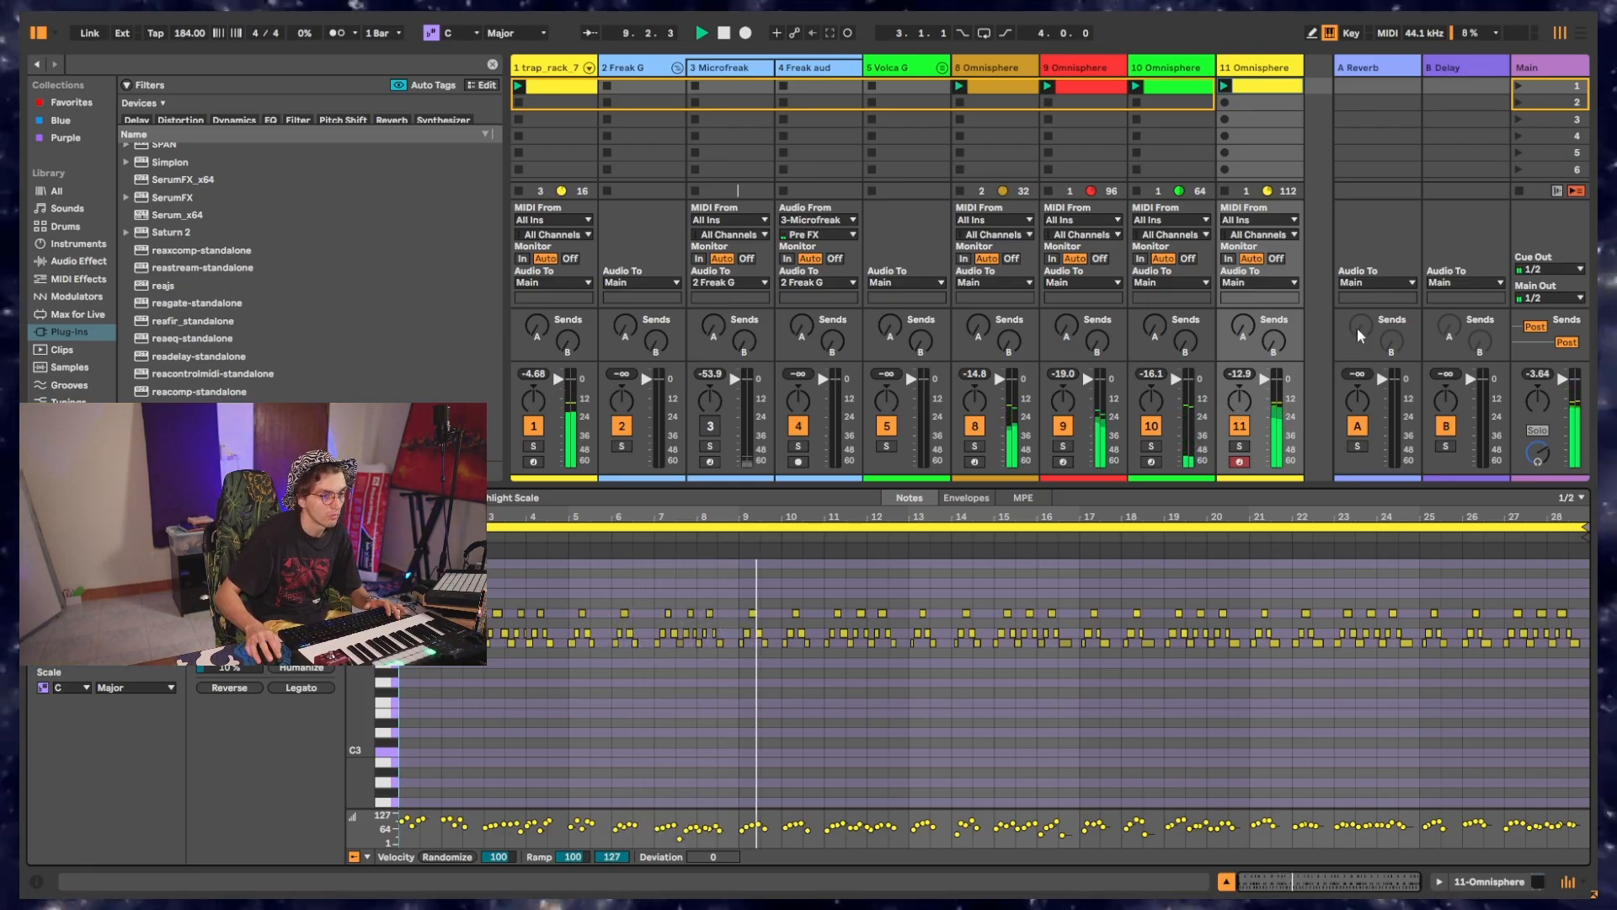
left_click(1267, 76)
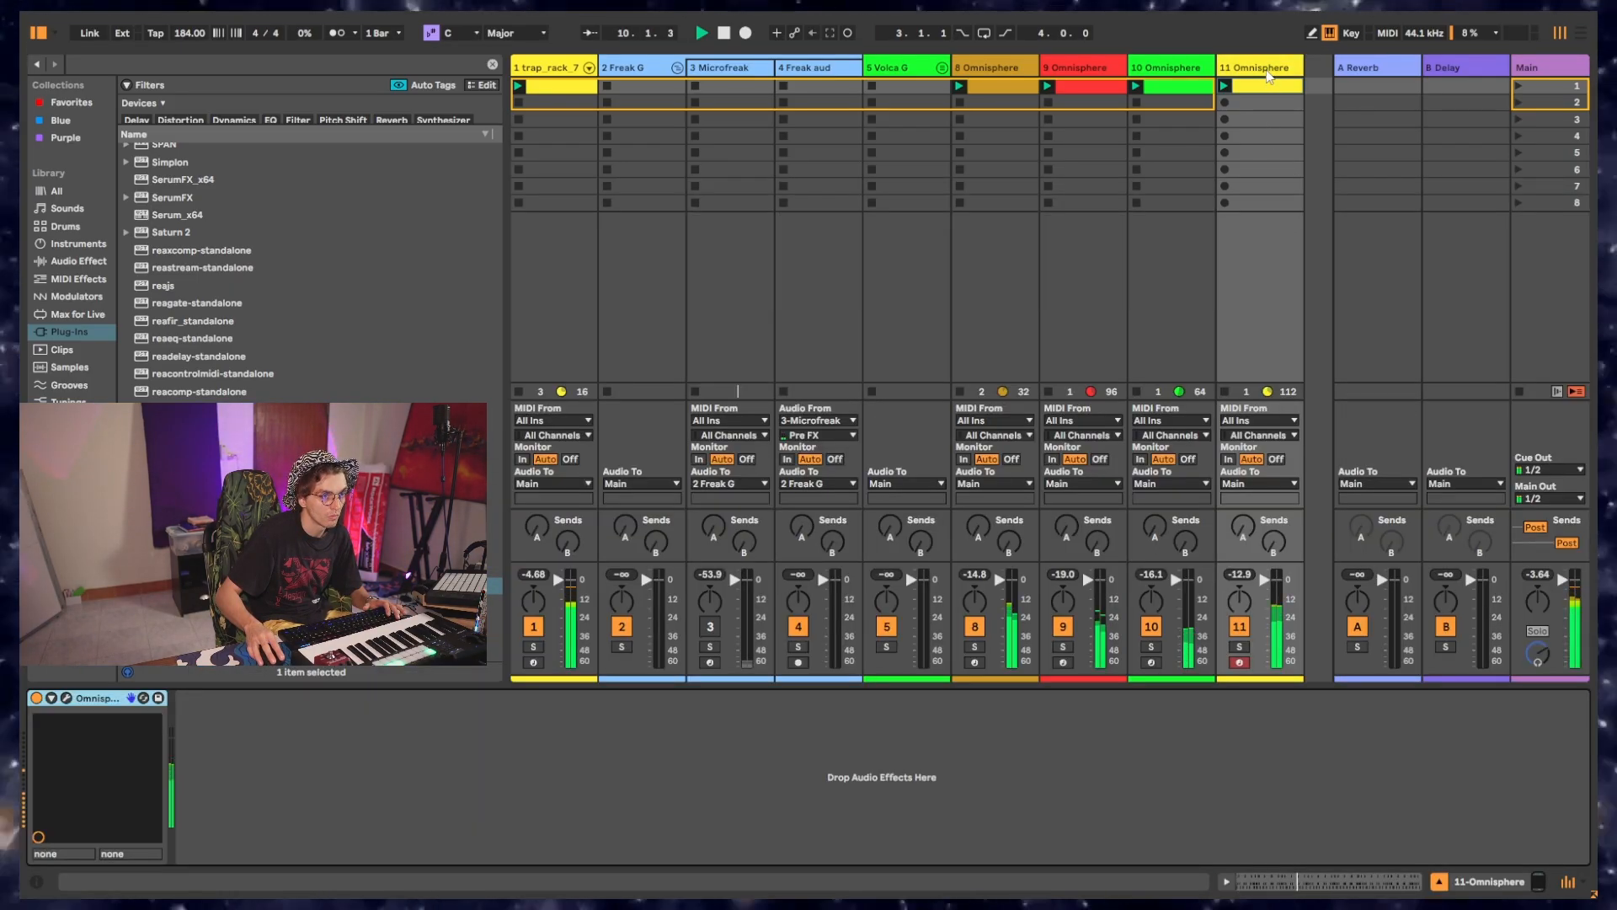
left_click(68, 699)
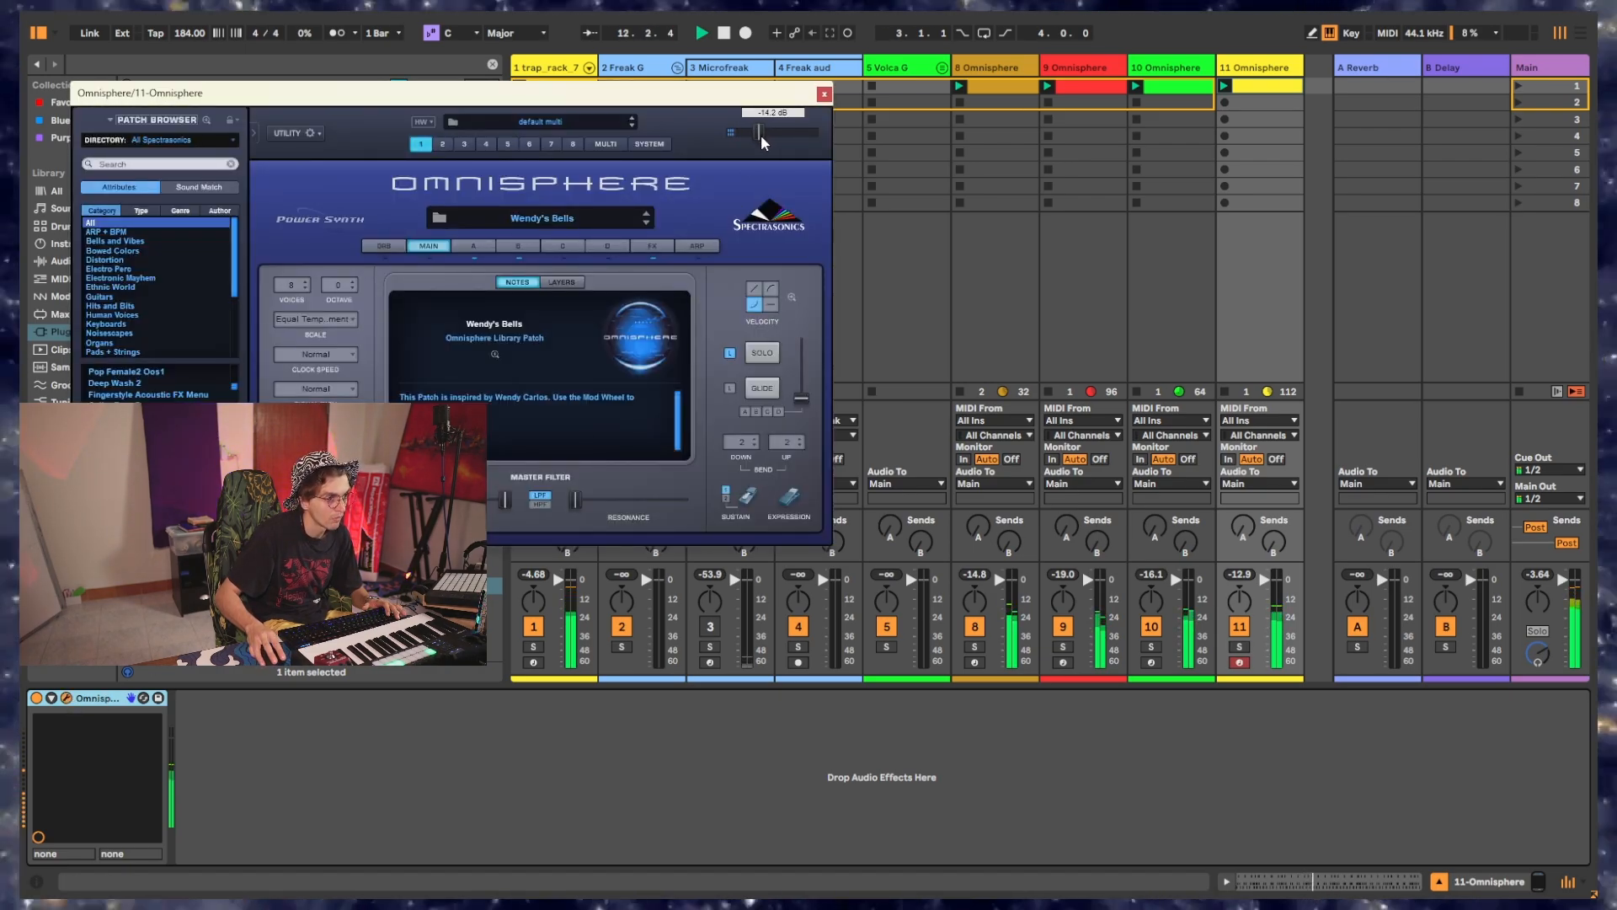
left_click(824, 94)
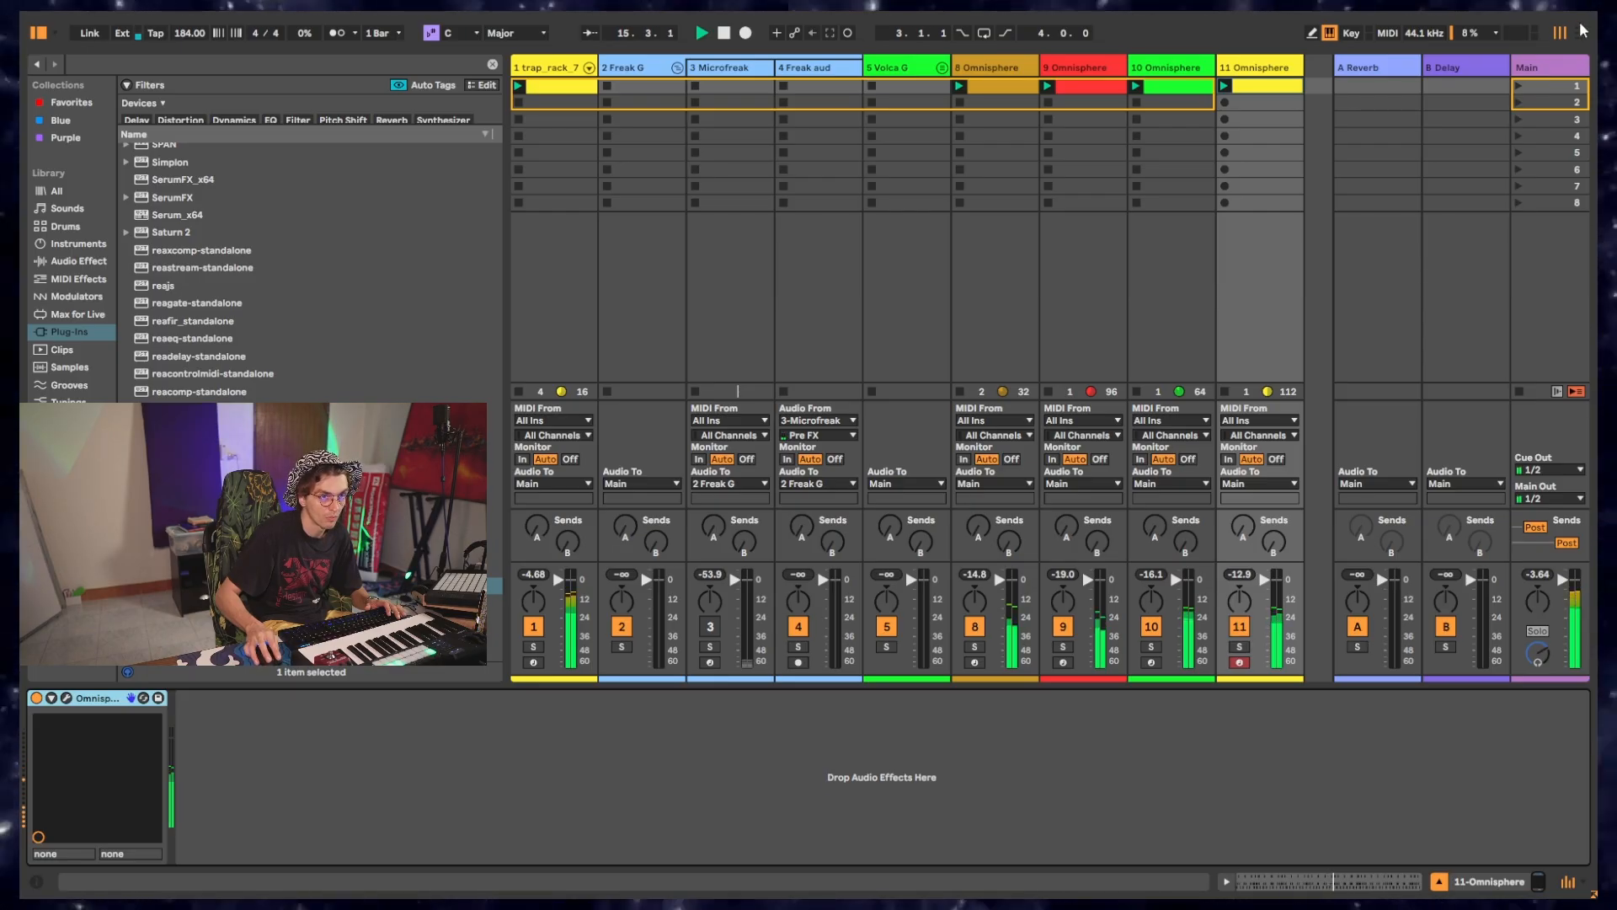
Select the Main track, search the whole library for "eq" and load EQ Eight.
left_click(1559, 68)
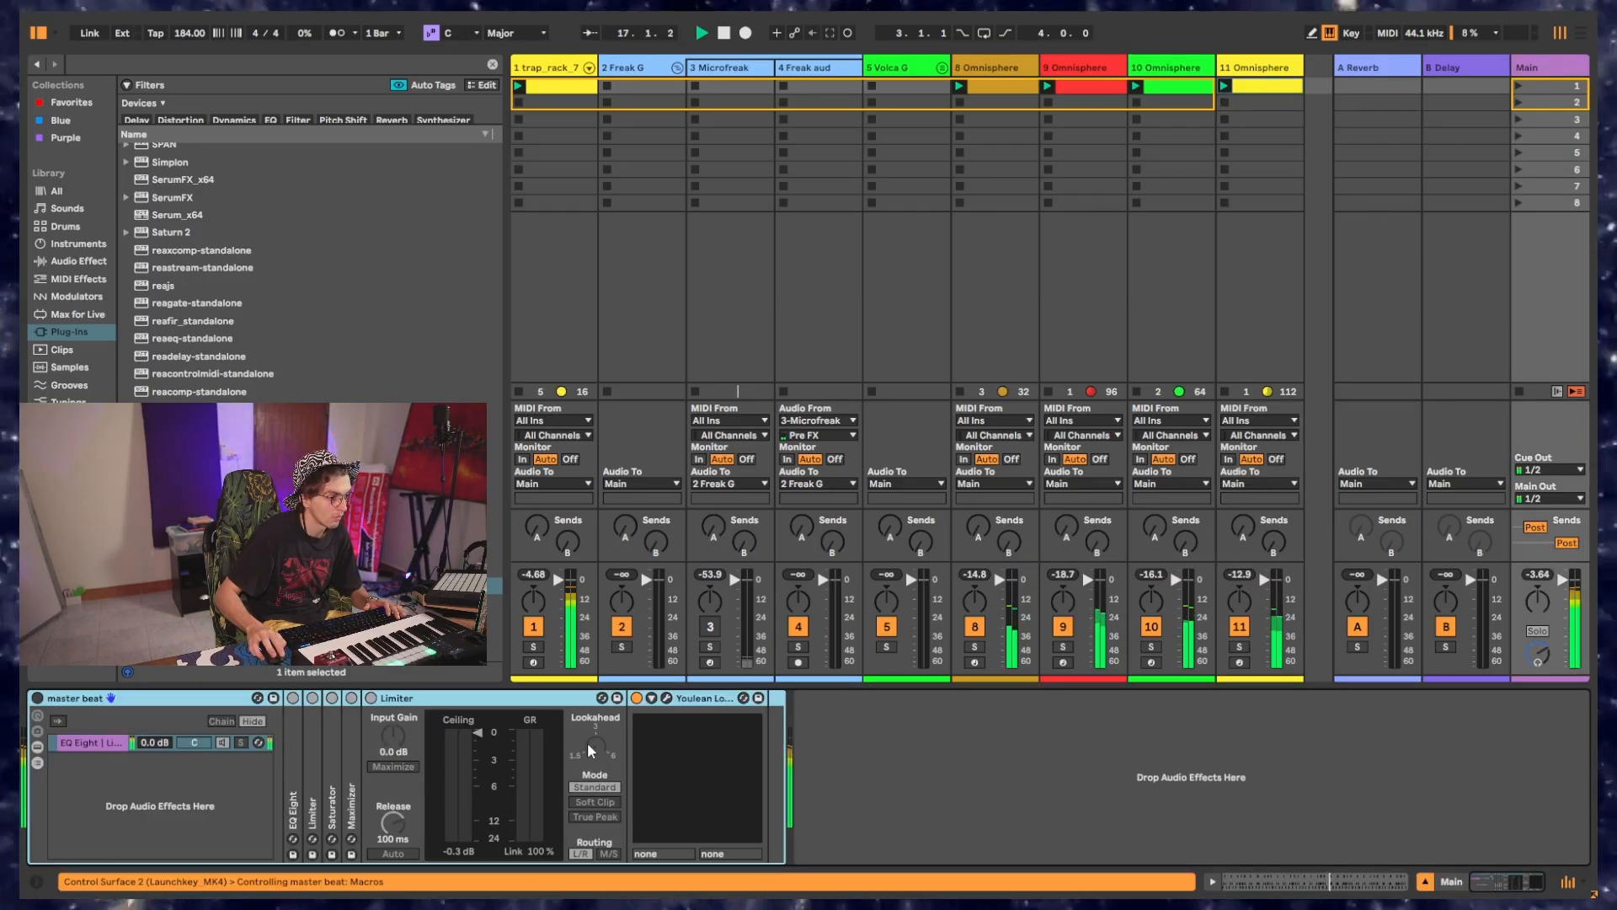
left_click(171, 67)
type("eq")
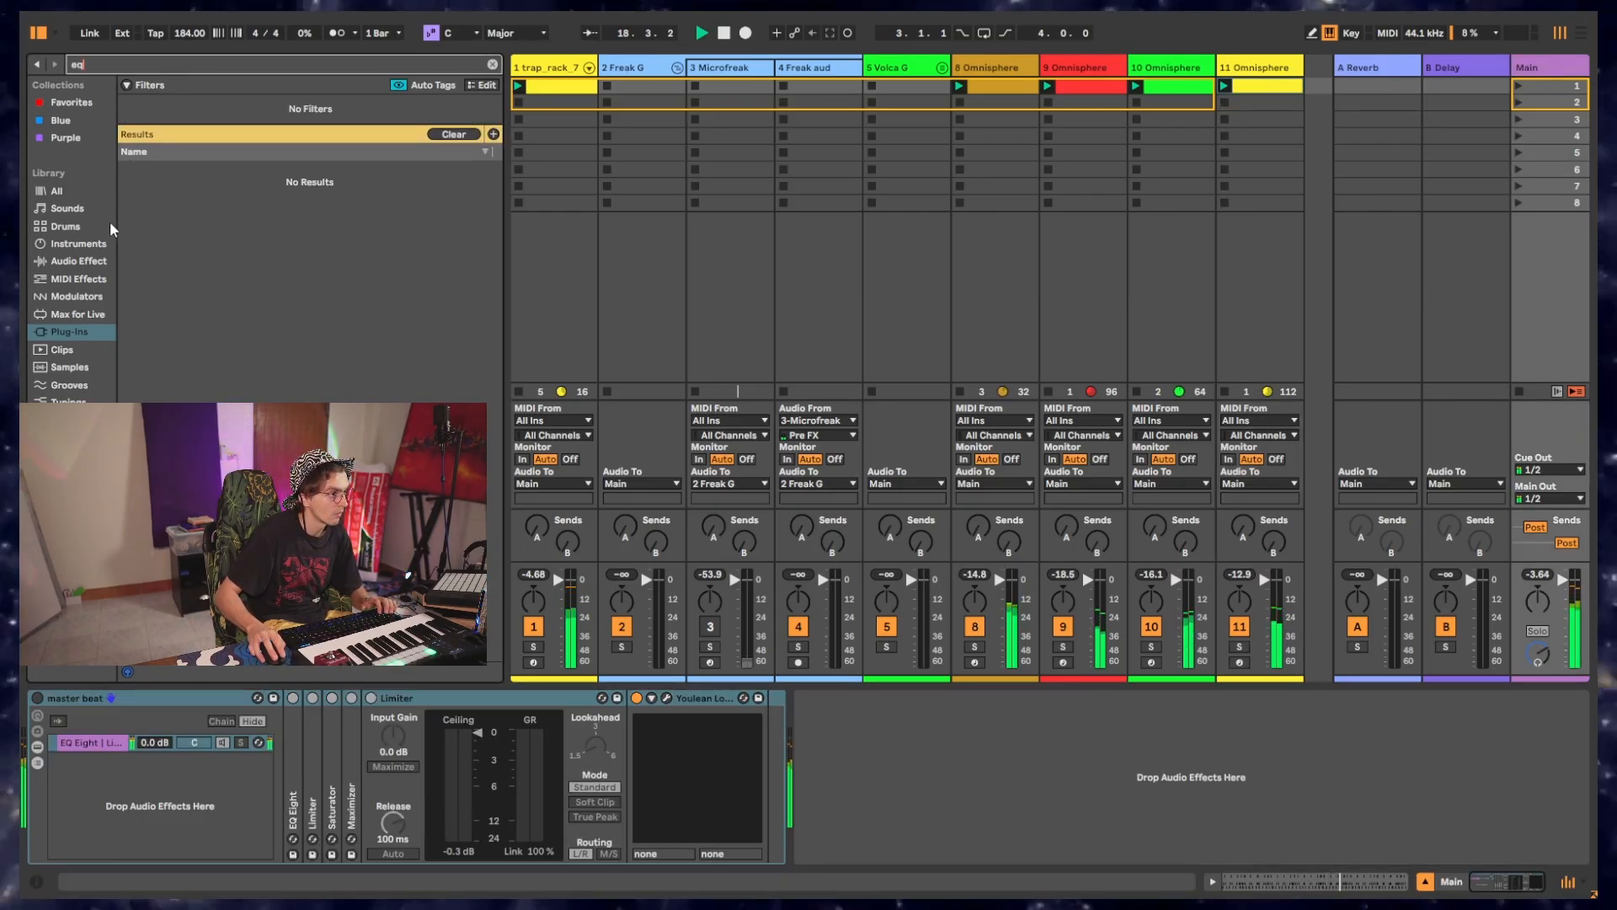
left_click(66, 193)
double_click(167, 157)
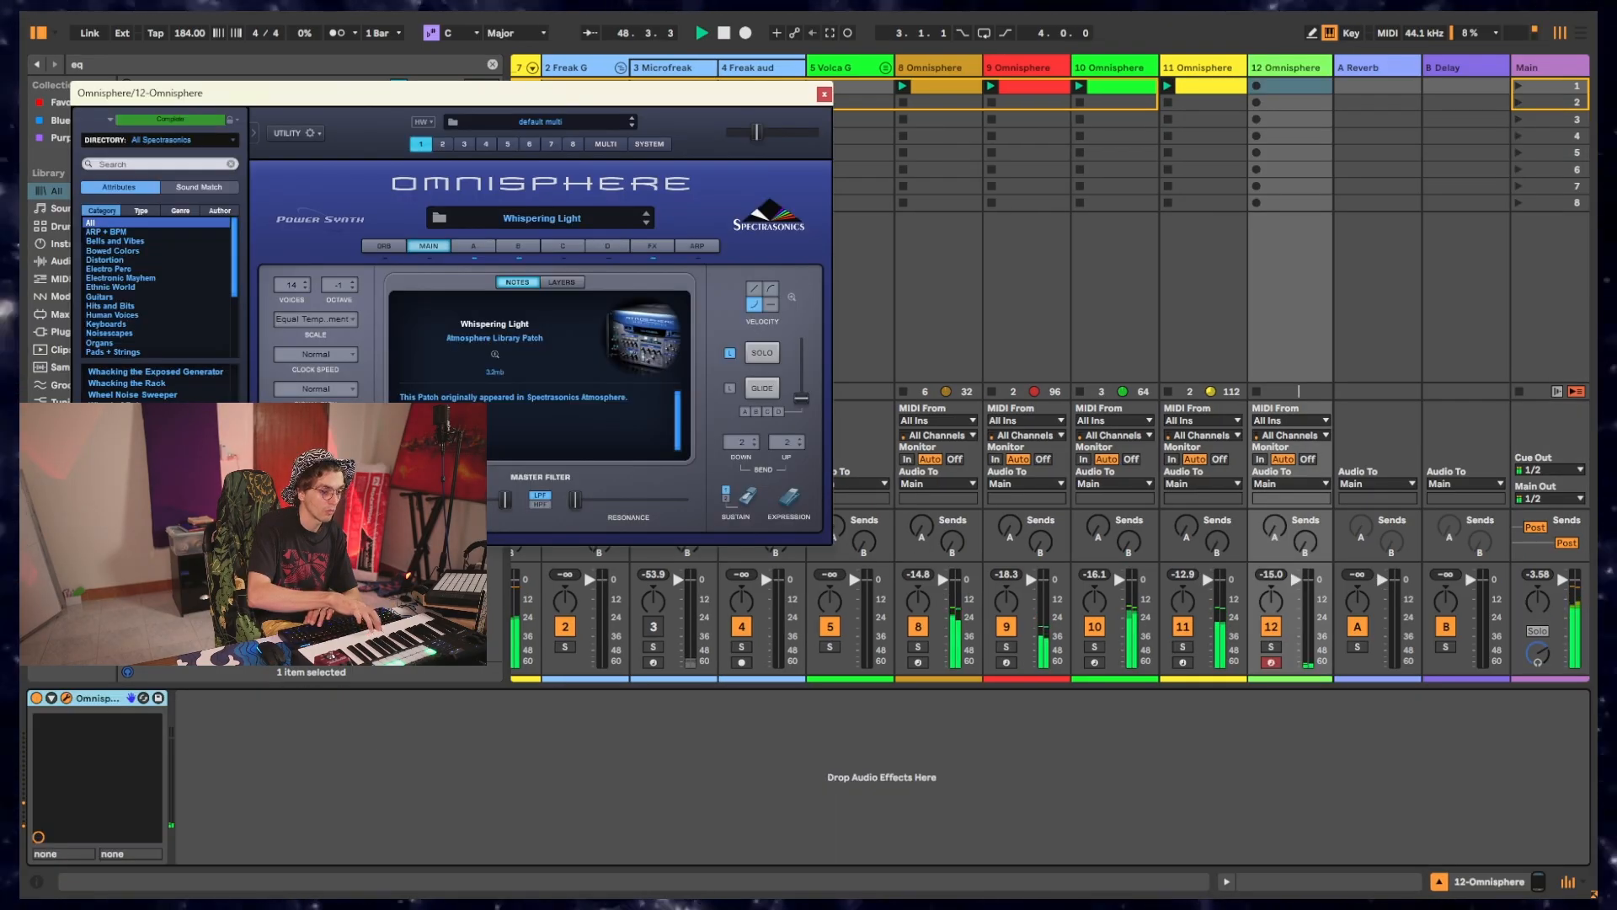
Change the Omnisphere patch on track 12 from Whispering Light to Whispers in the Cavern.
key("Down")
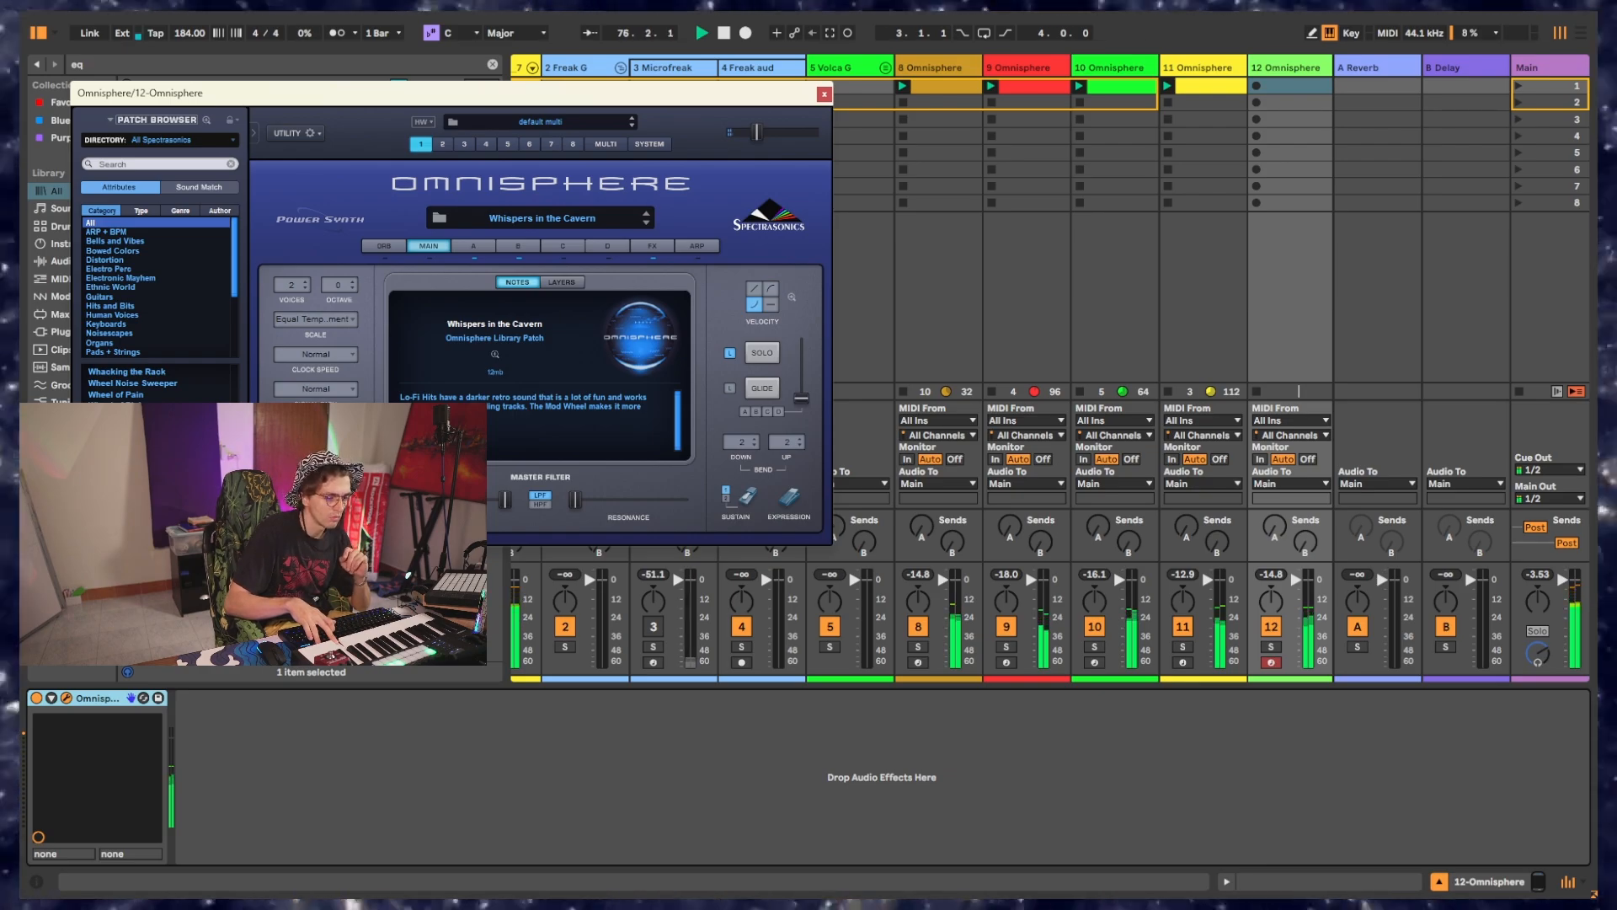
left_click(823, 91)
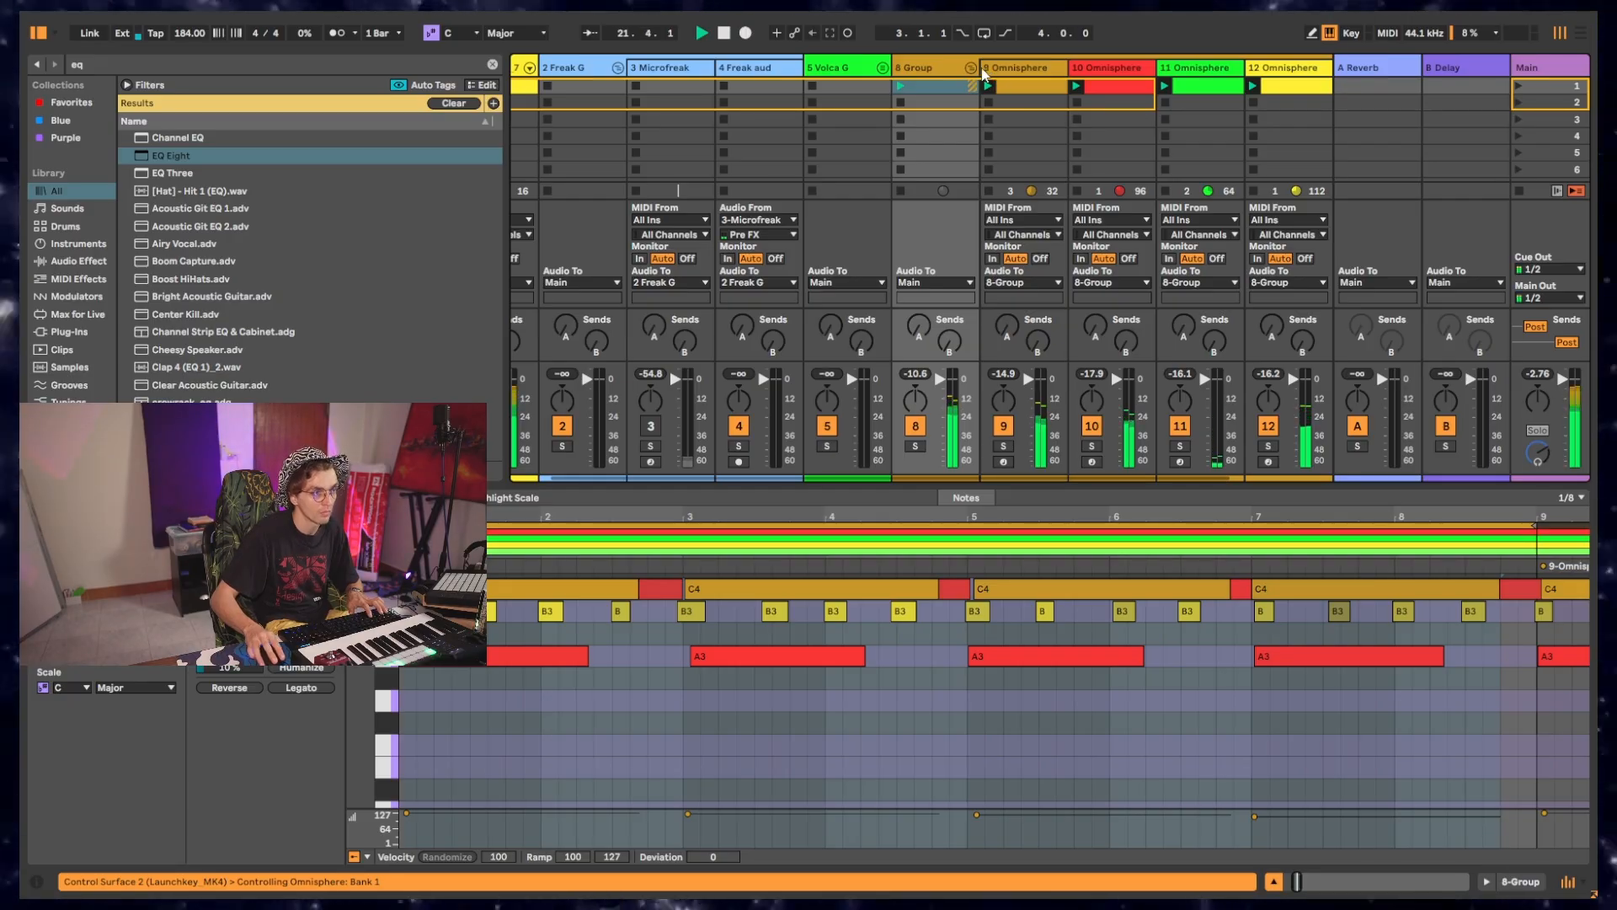
Delete the Microfreak and Freak aud tracks, keeping the Omnisphere group in place.
left_click(971, 68)
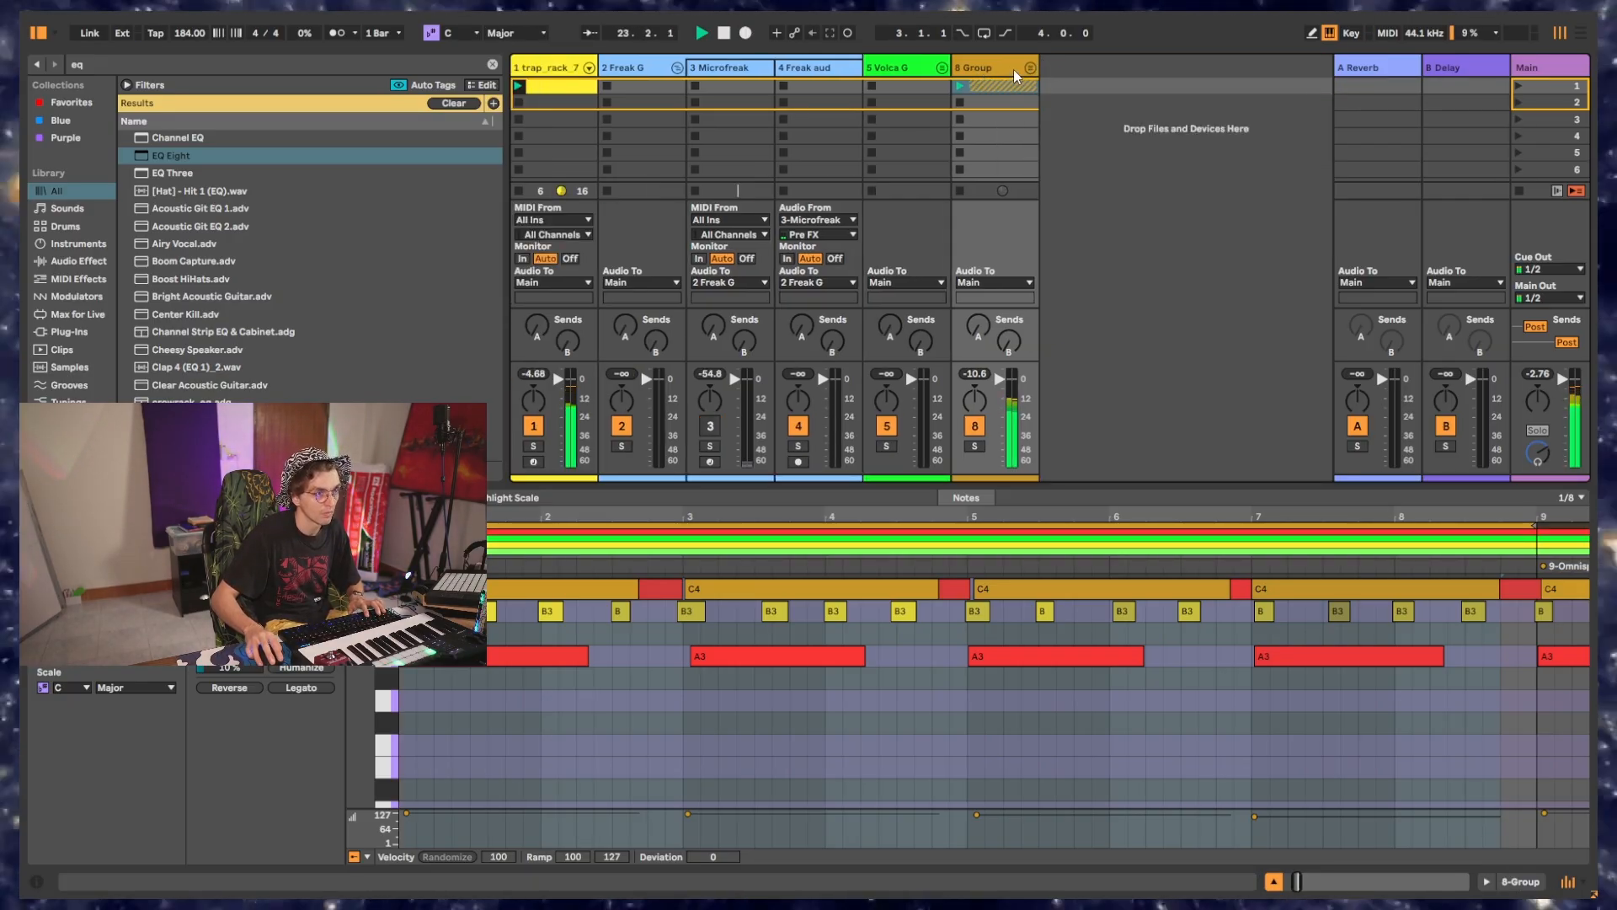
left_click(1012, 69)
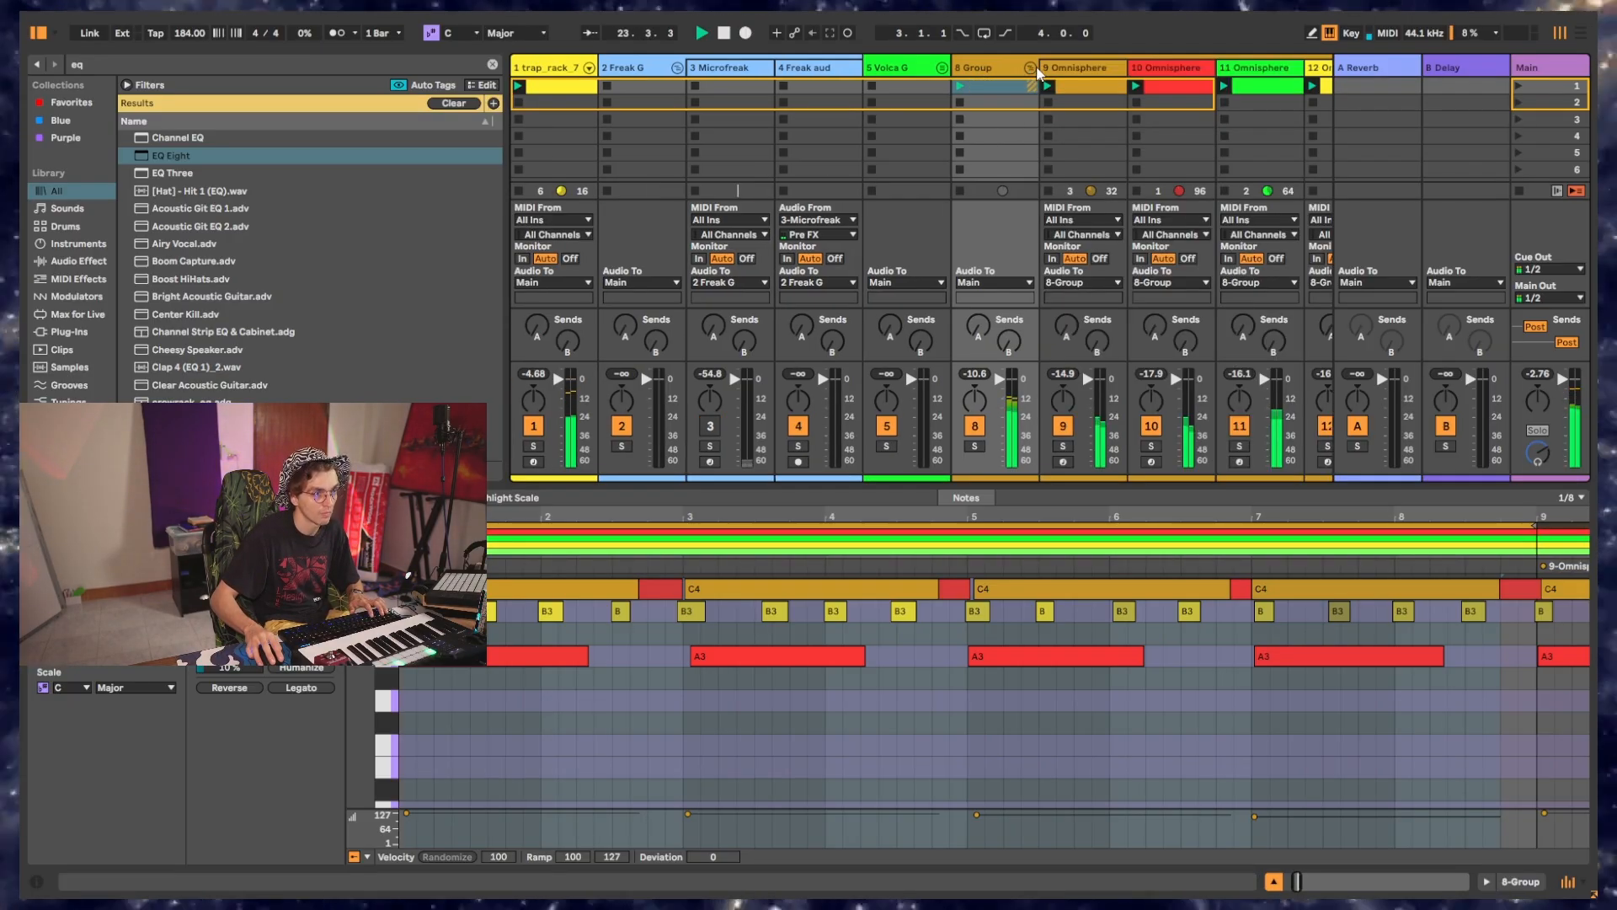
left_click(782, 68, "shift")
key("Delete")
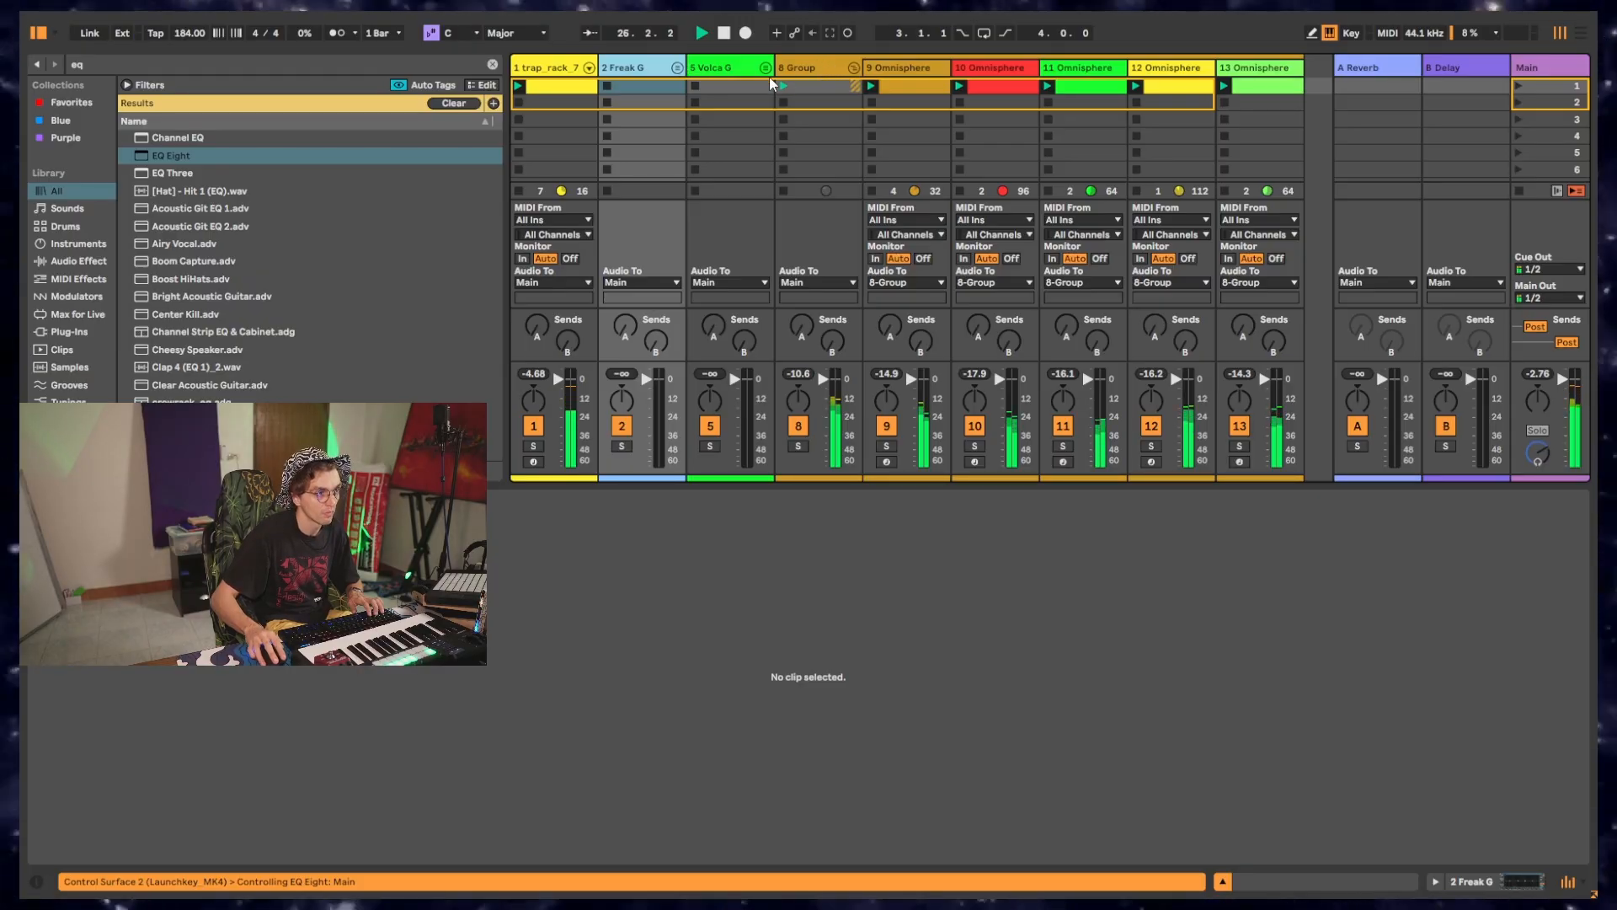
left_click(851, 67)
left_click(851, 68)
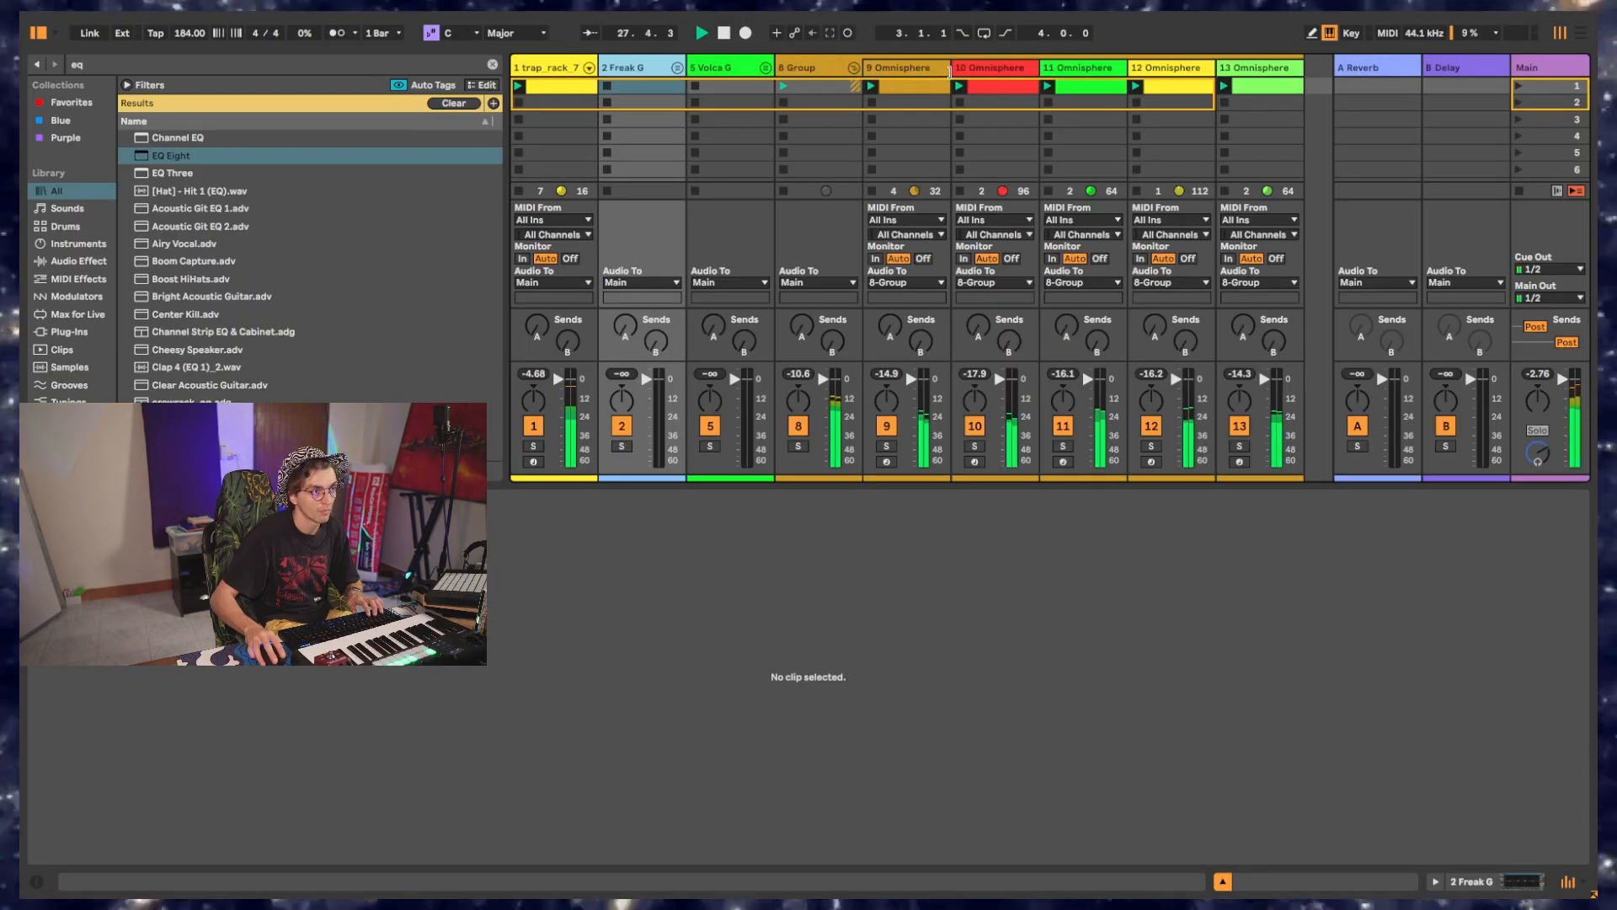
Load the Whistle Sweep patch on an additional Omnisphere track 14 and capture the played part into its first clip slot.
left_click(1263, 85)
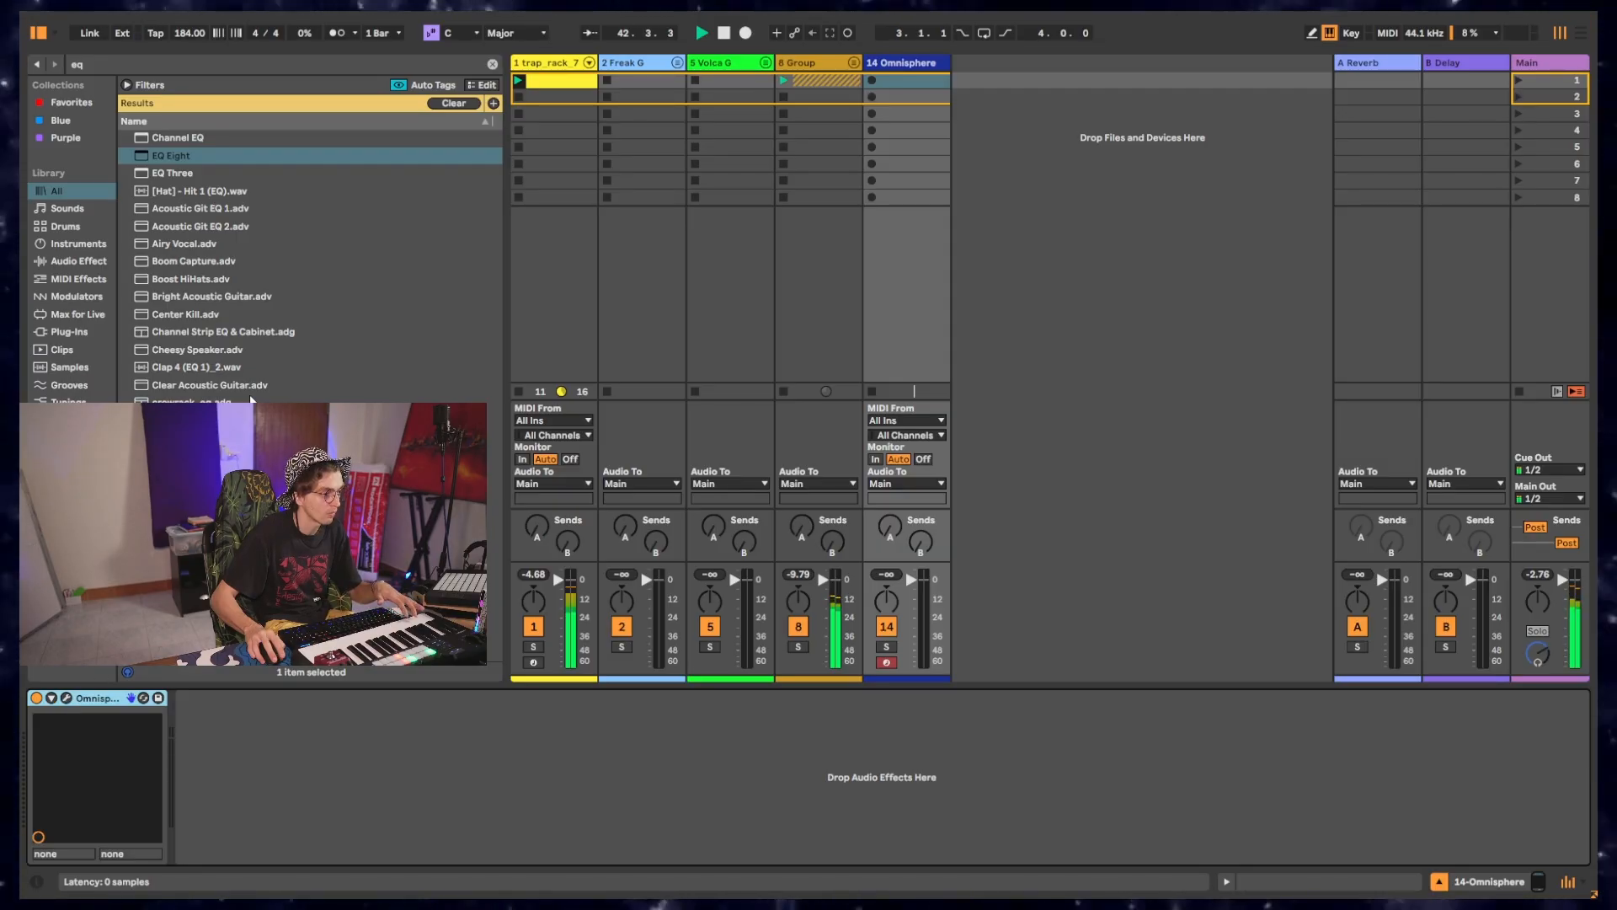
left_click(65, 698)
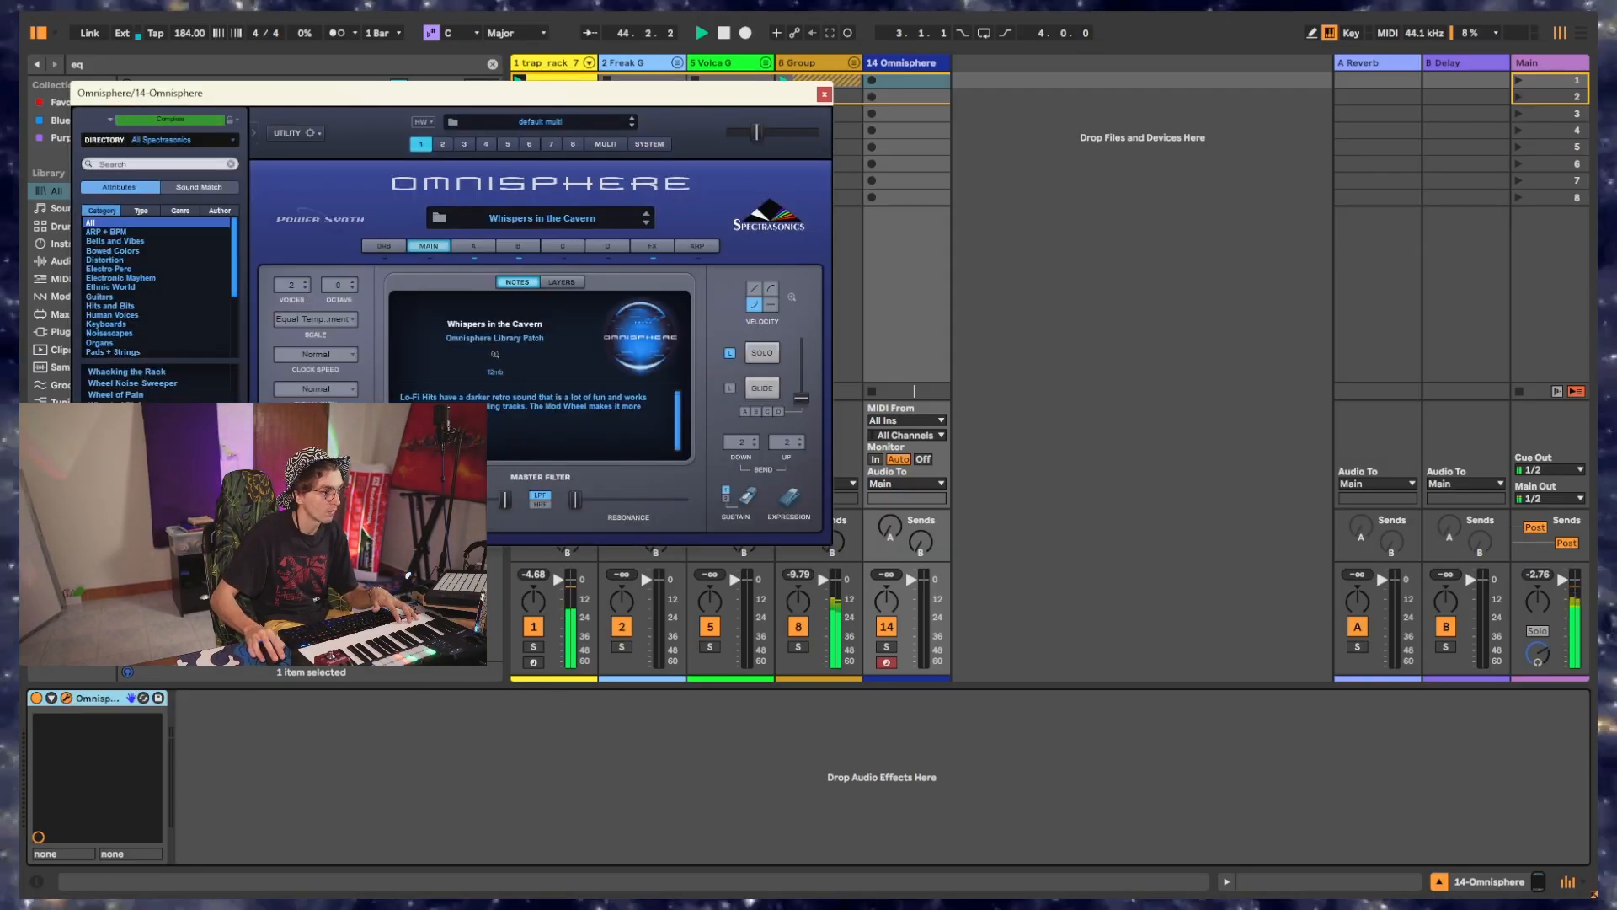
scroll(152, 451, "down", 1)
left_click(152, 451)
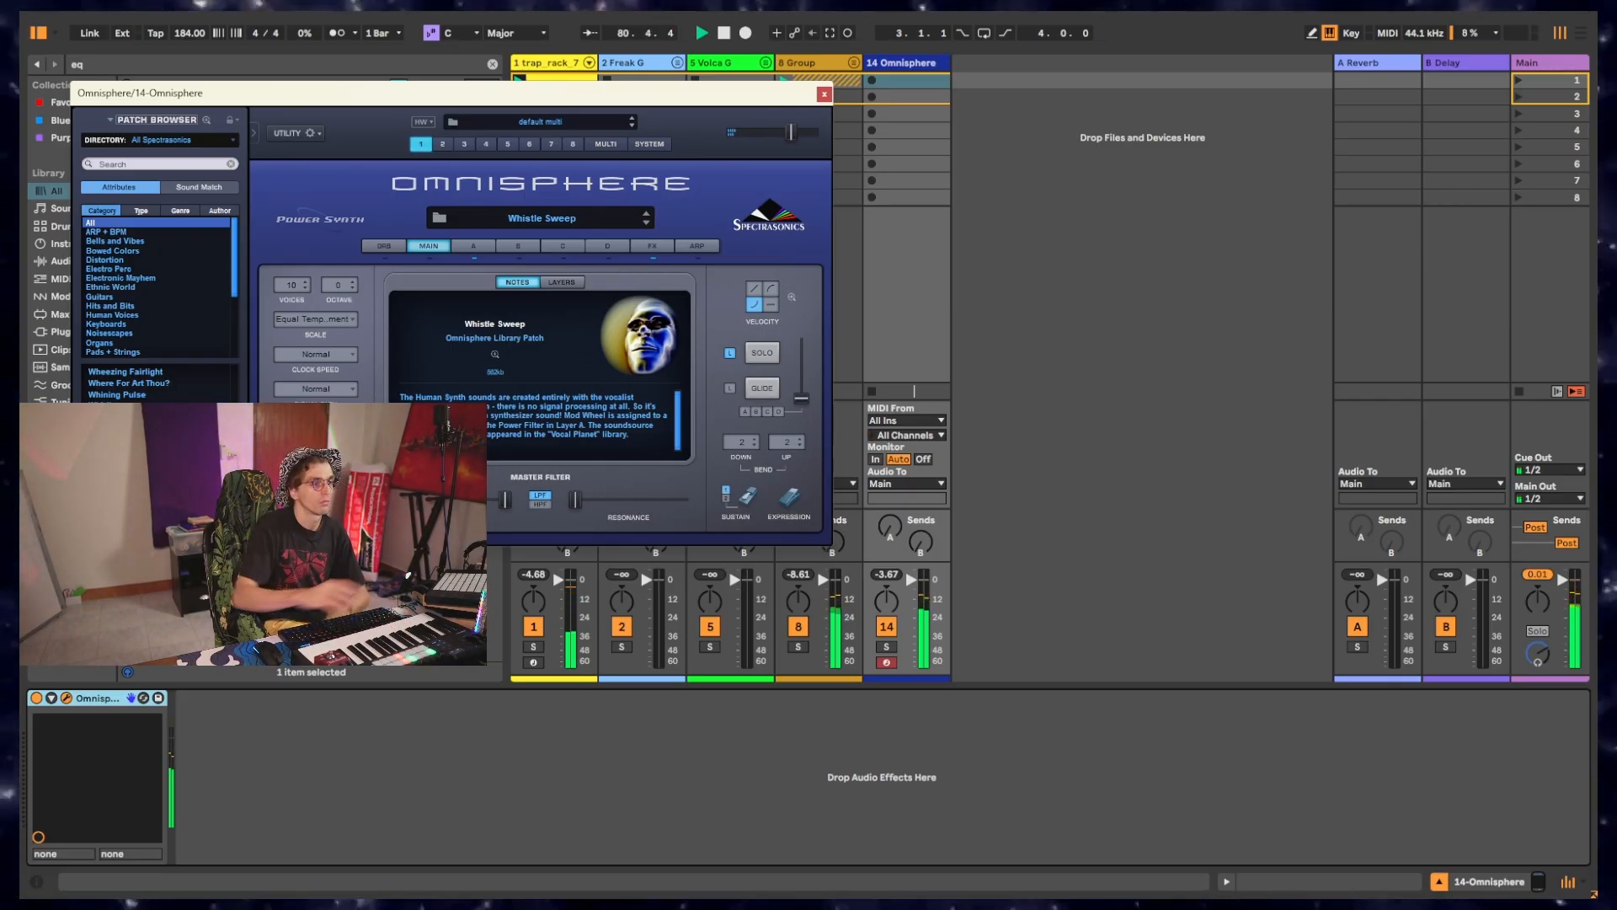
left_click(824, 93)
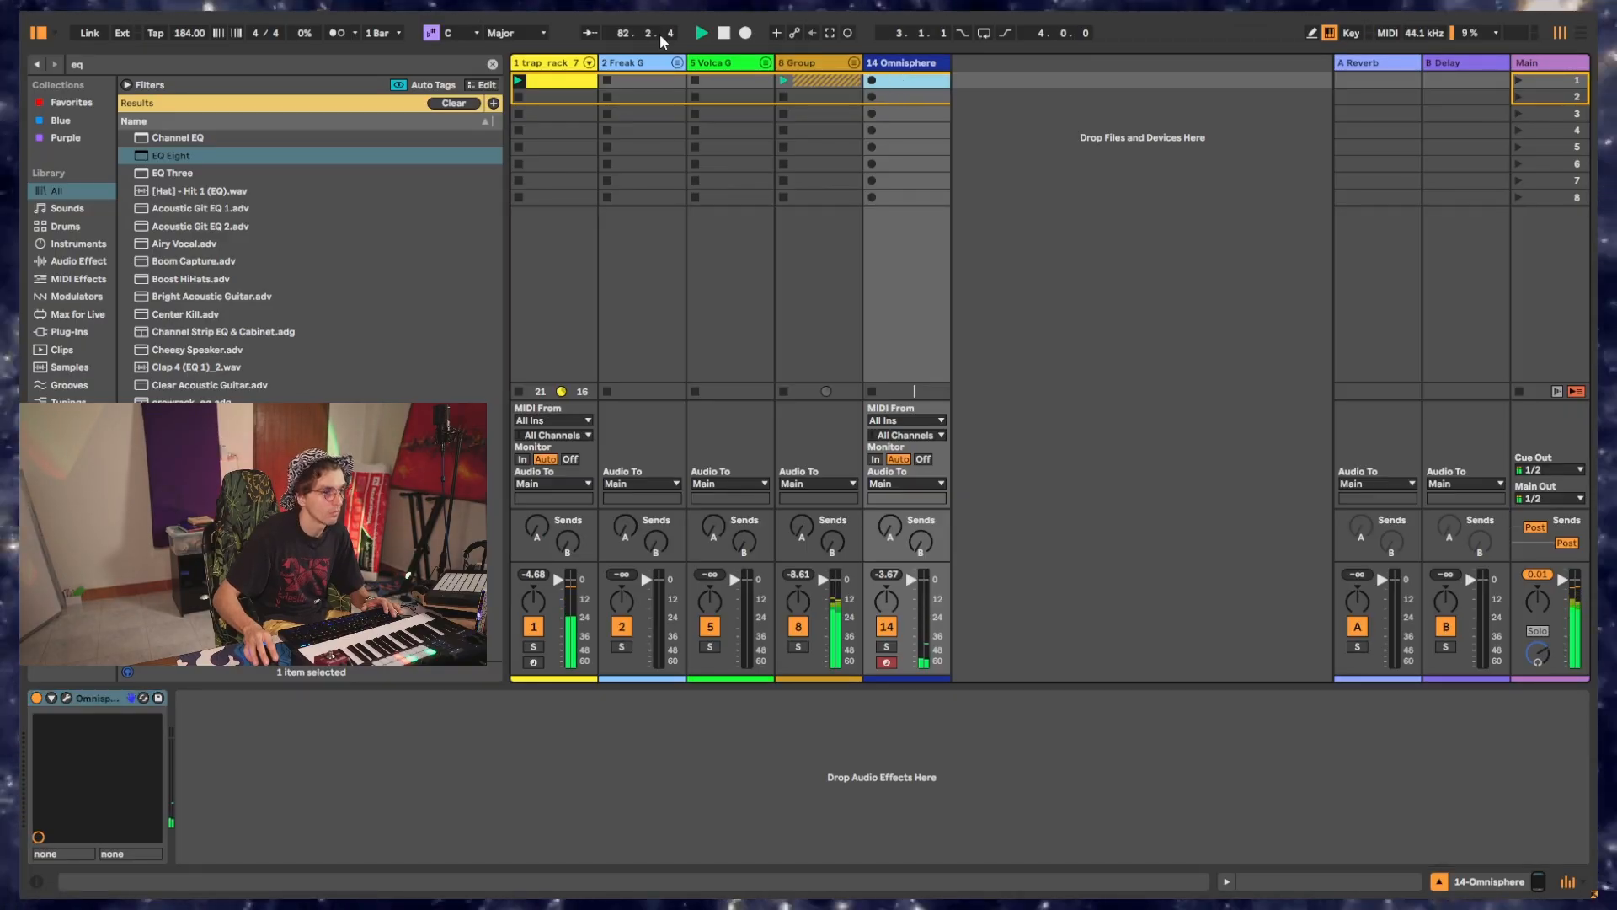
left_click(830, 33)
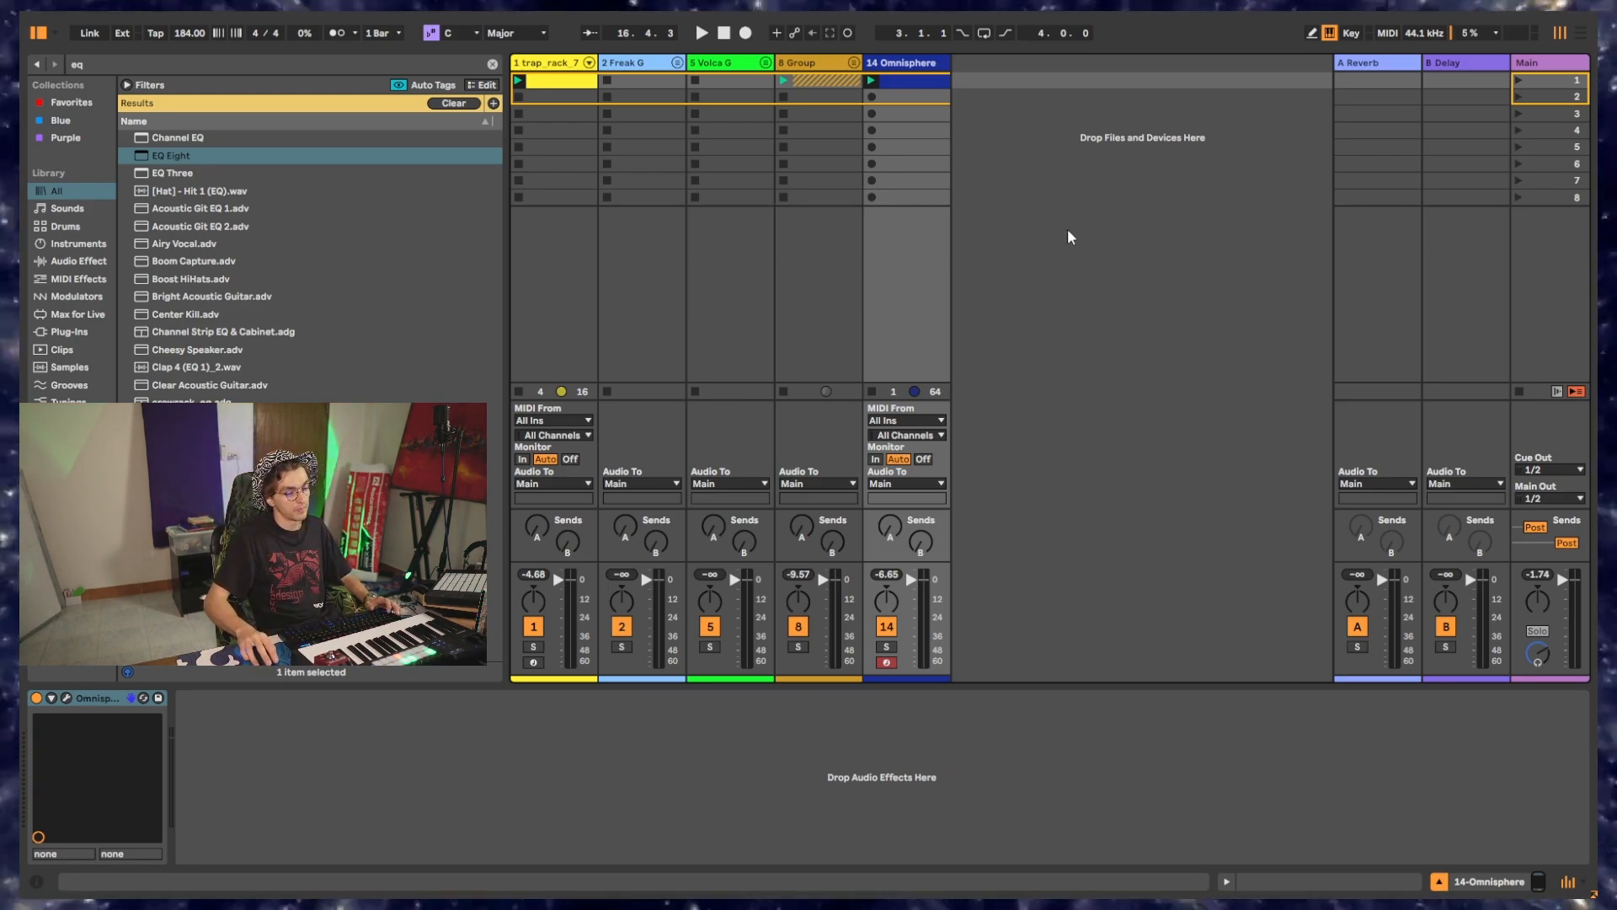
Restart playback of the ungrouped tracks from the beginning and audition the track 2 Omnisphere in solo.
key("alt+space")
left_click(1276, 163)
key("space")
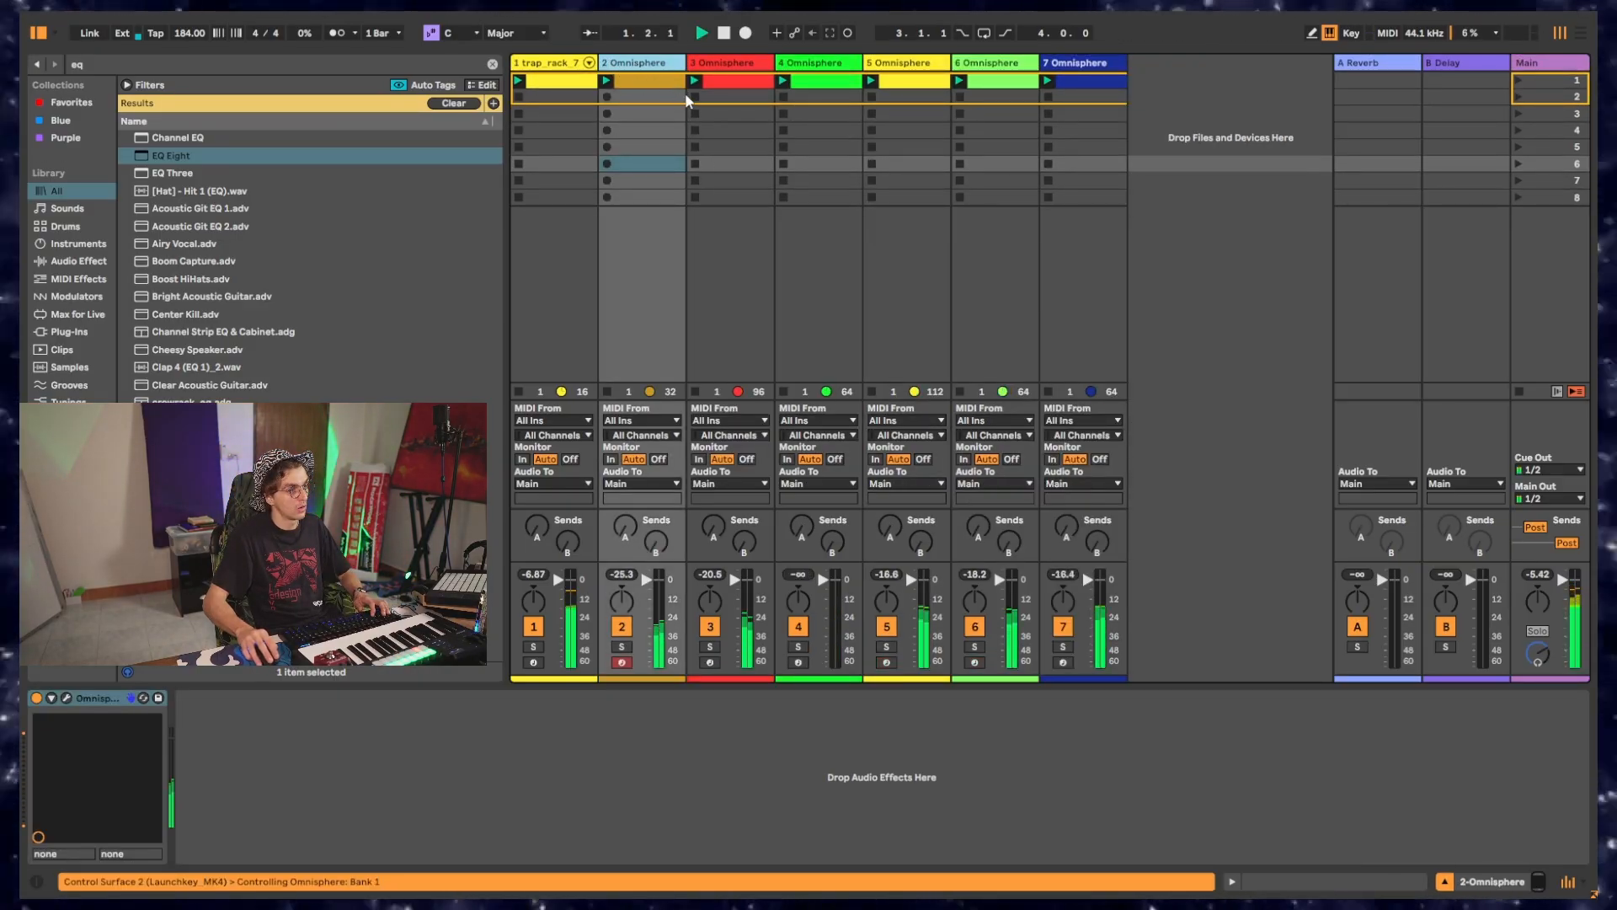
left_click(621, 647)
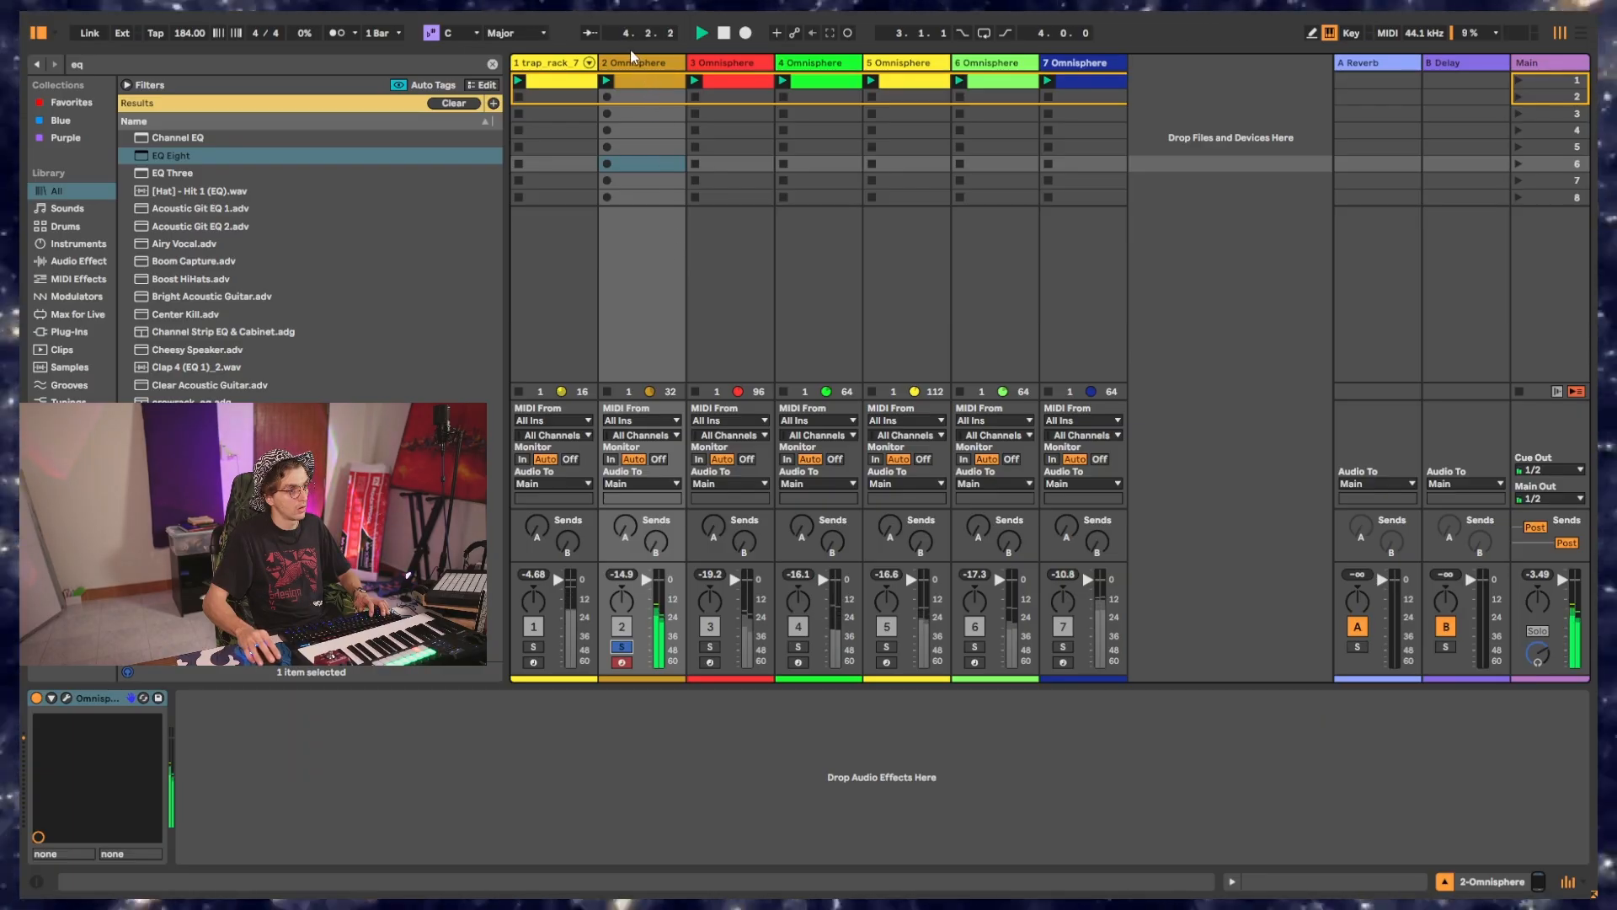
left_click(554, 63)
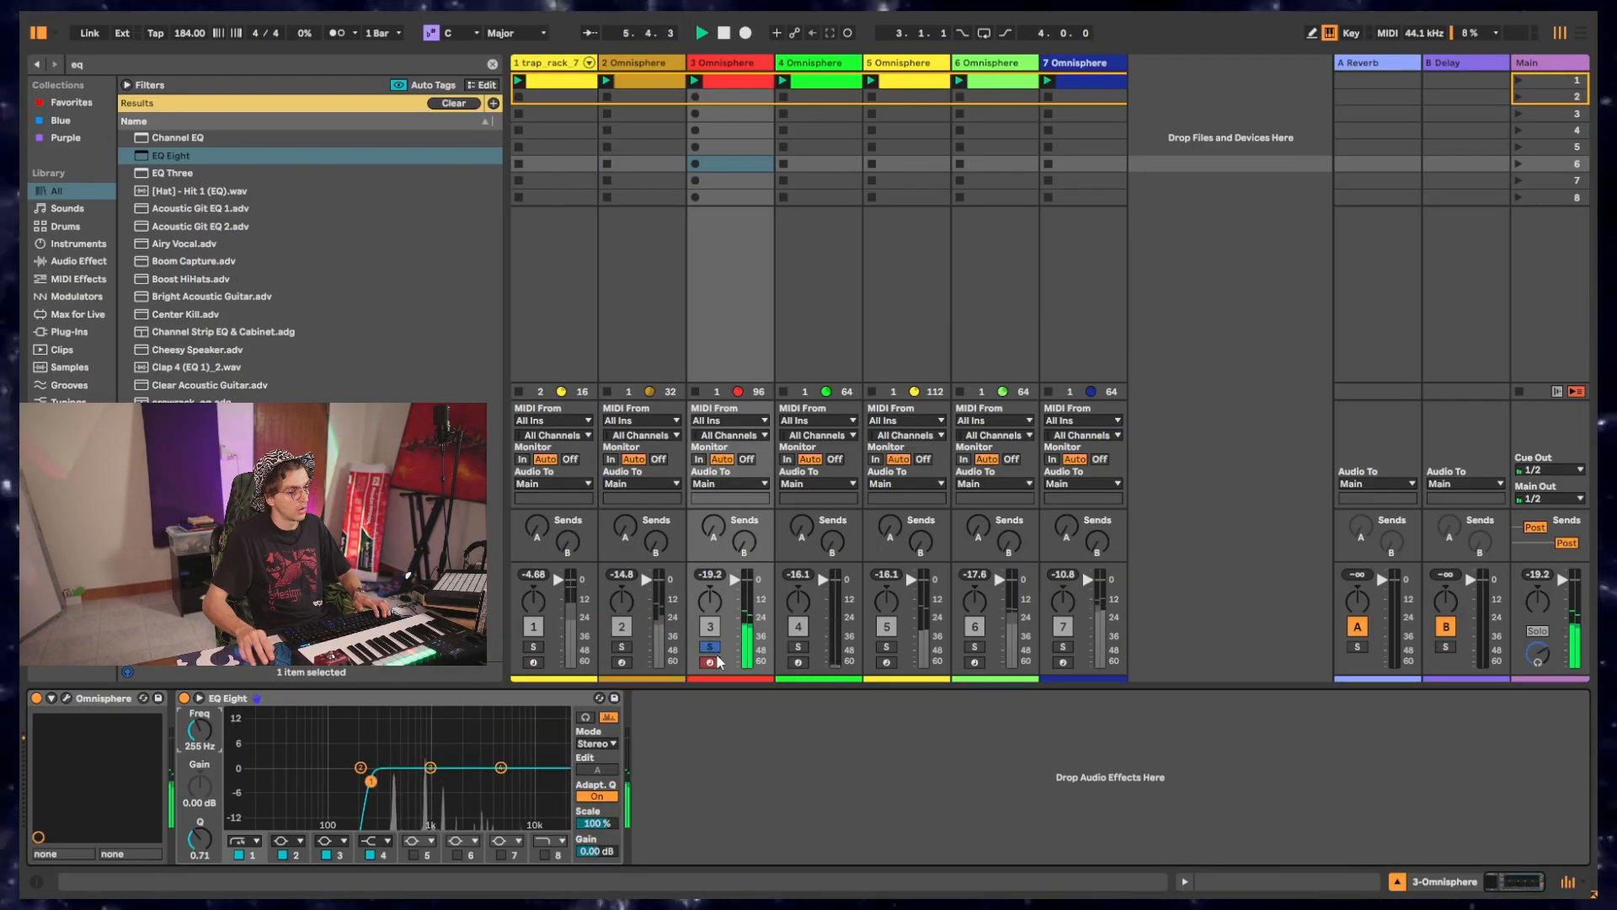
Unsolo track 3 and lower its EQ Eight low-cut frequency to 188 Hz.
left_click(712, 647)
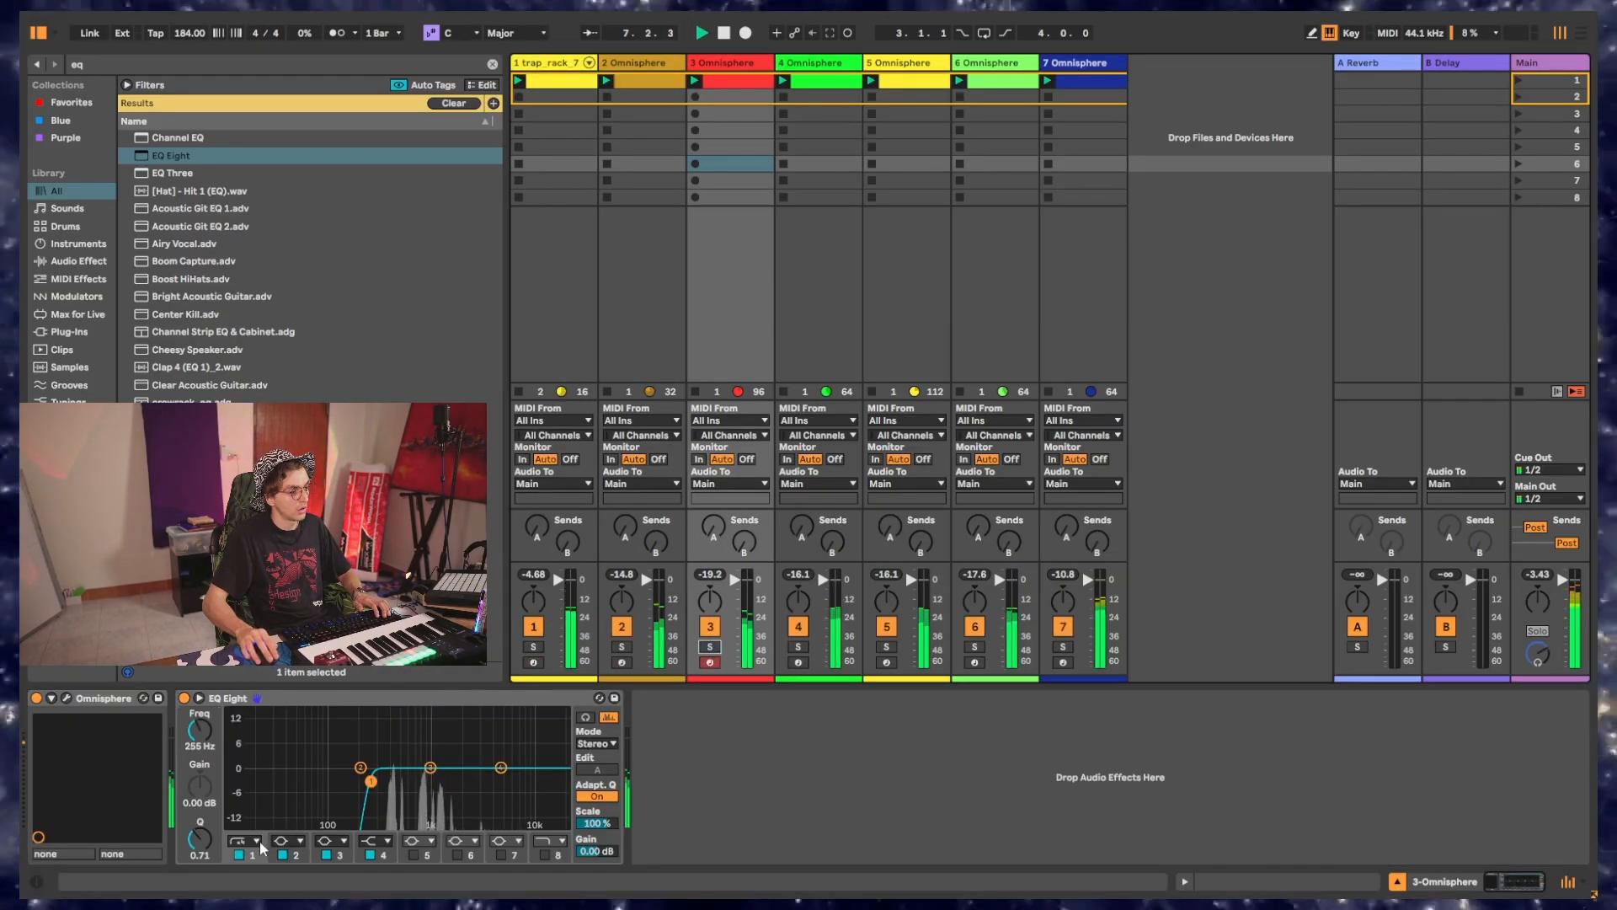
left_click_drag(195, 731, 196, 758)
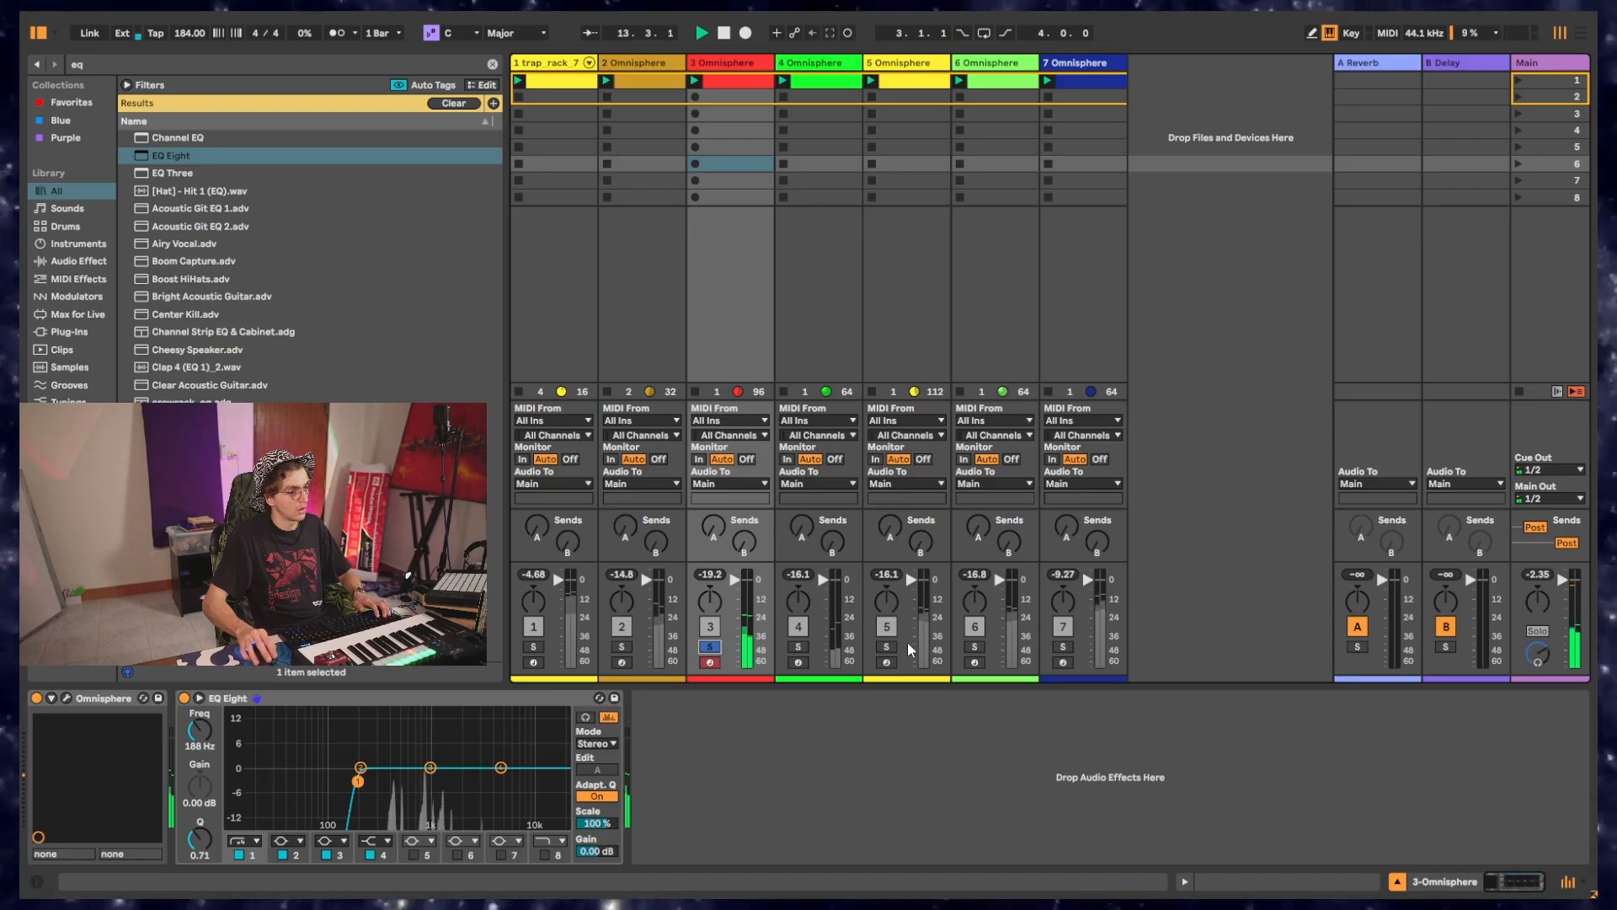
Solo track 4, add EQ Eight after its Omnisphere, set band 1 to a low cut at 130 Hz, and unsolo it.
left_click(799, 646)
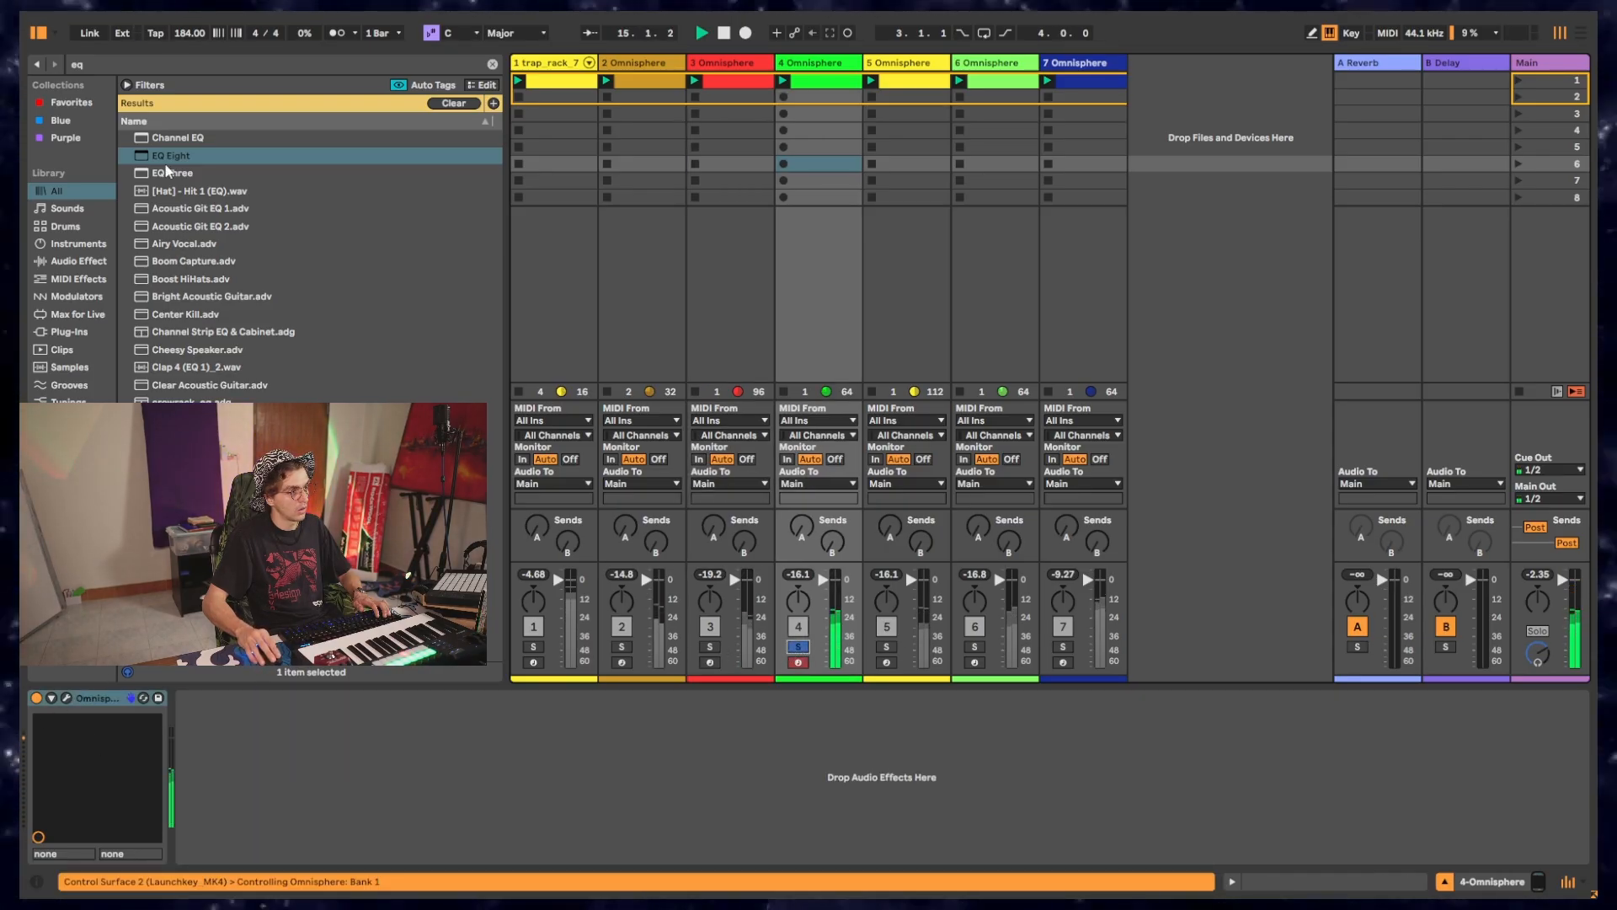
left_click_drag(166, 169, 287, 700)
left_click(256, 843)
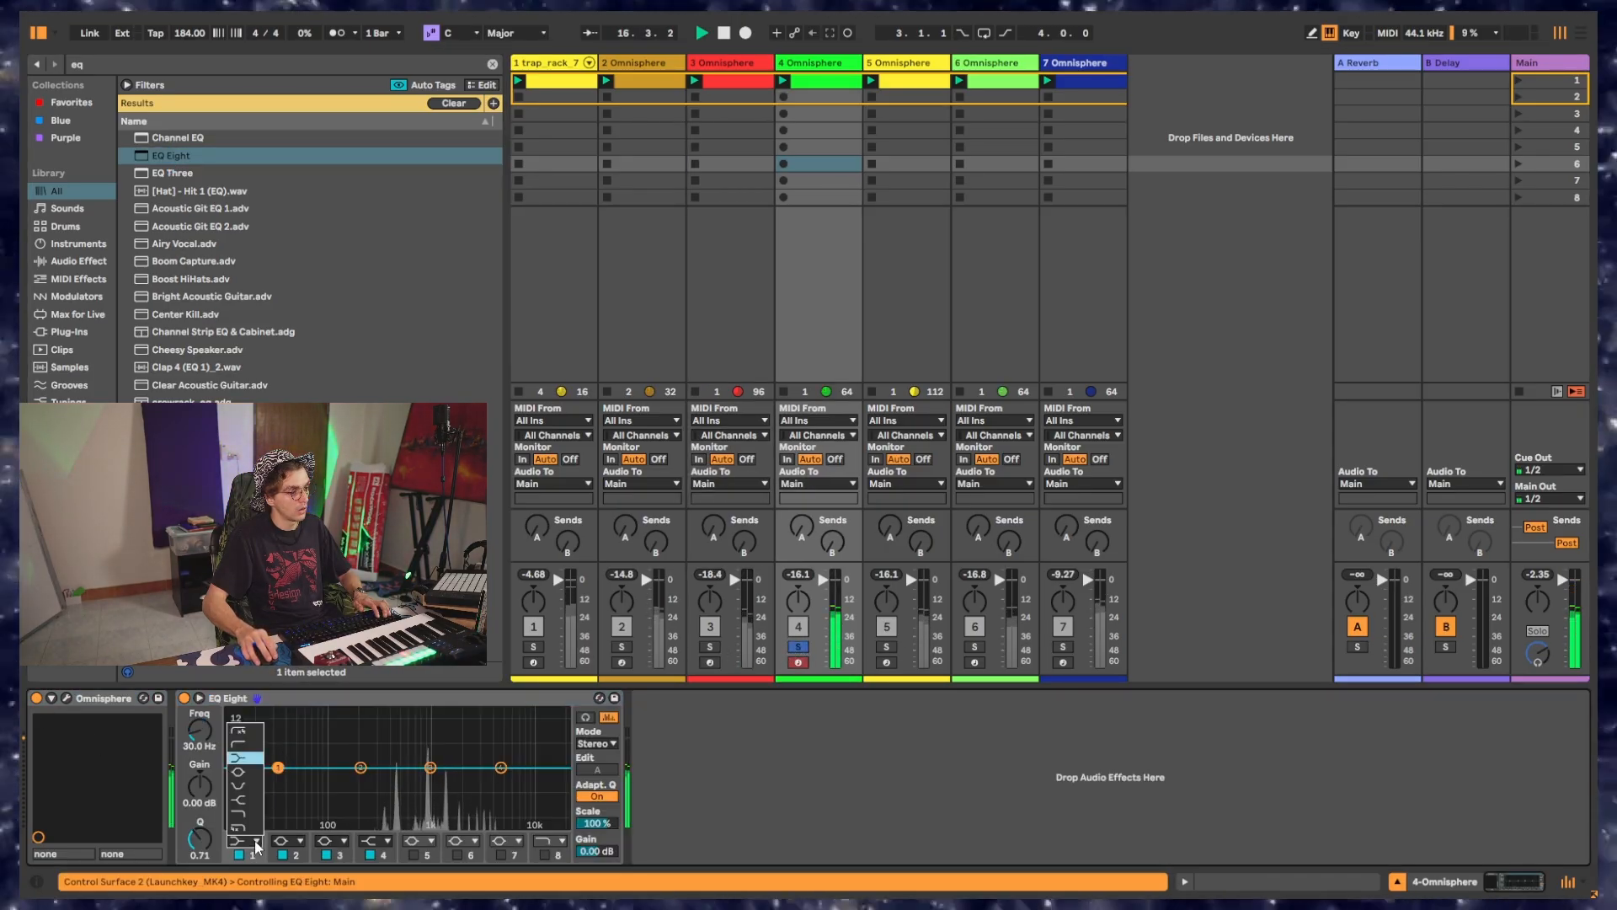
left_click(240, 737)
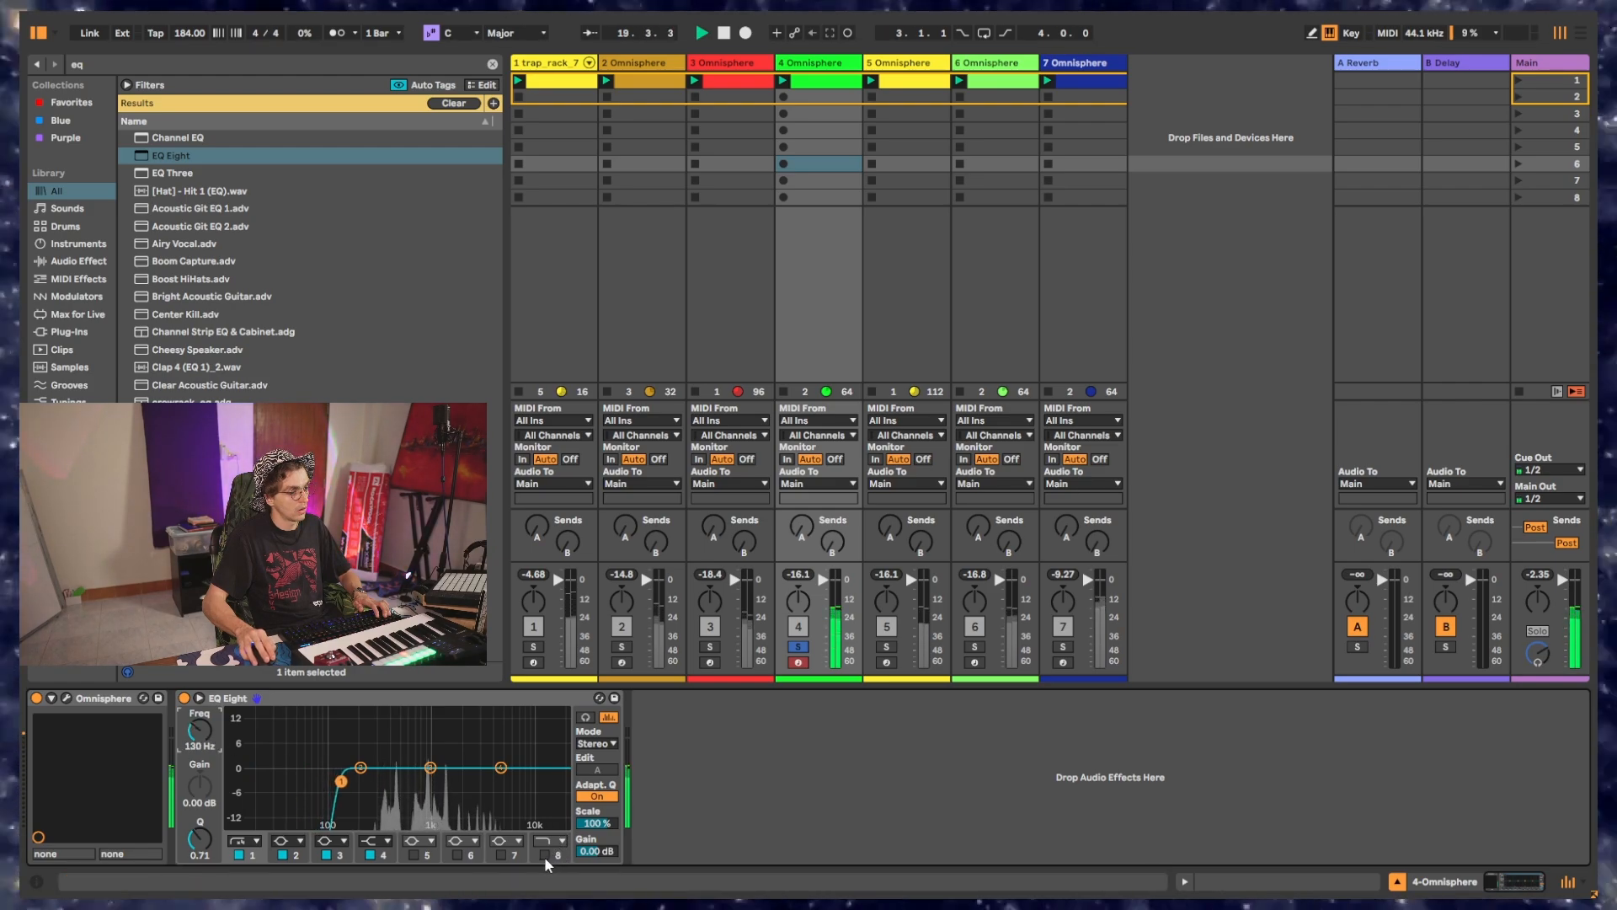
left_click(795, 626)
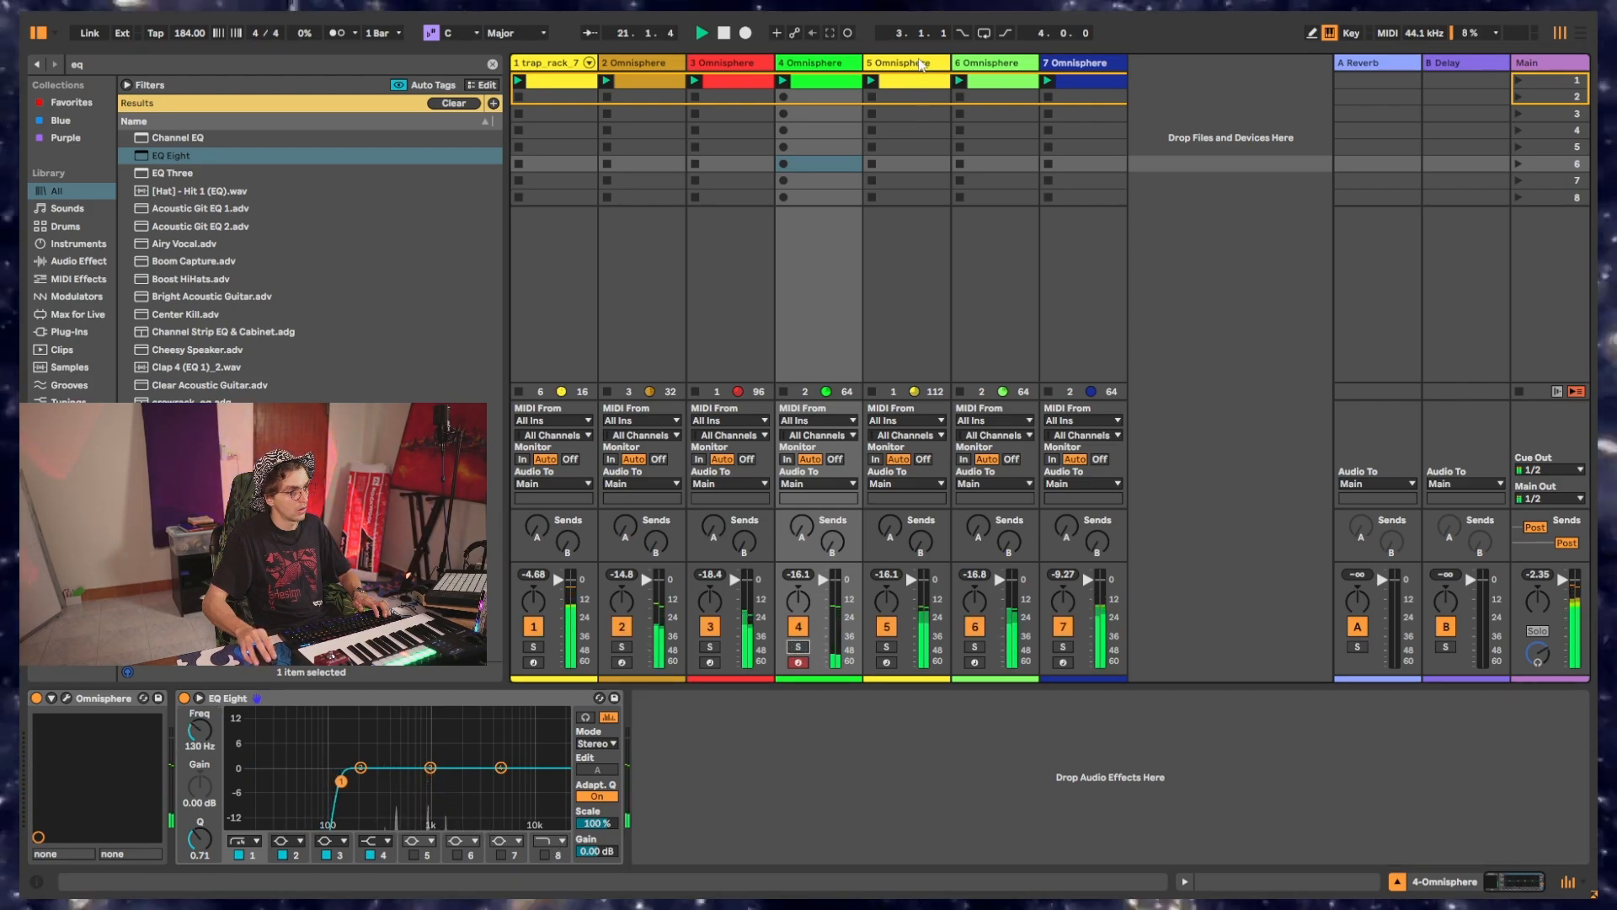
Solo track 5, add EQ Eight after its Omnisphere, set band 1 to a low cut at 306 Hz, and unsolo it.
left_click(921, 65)
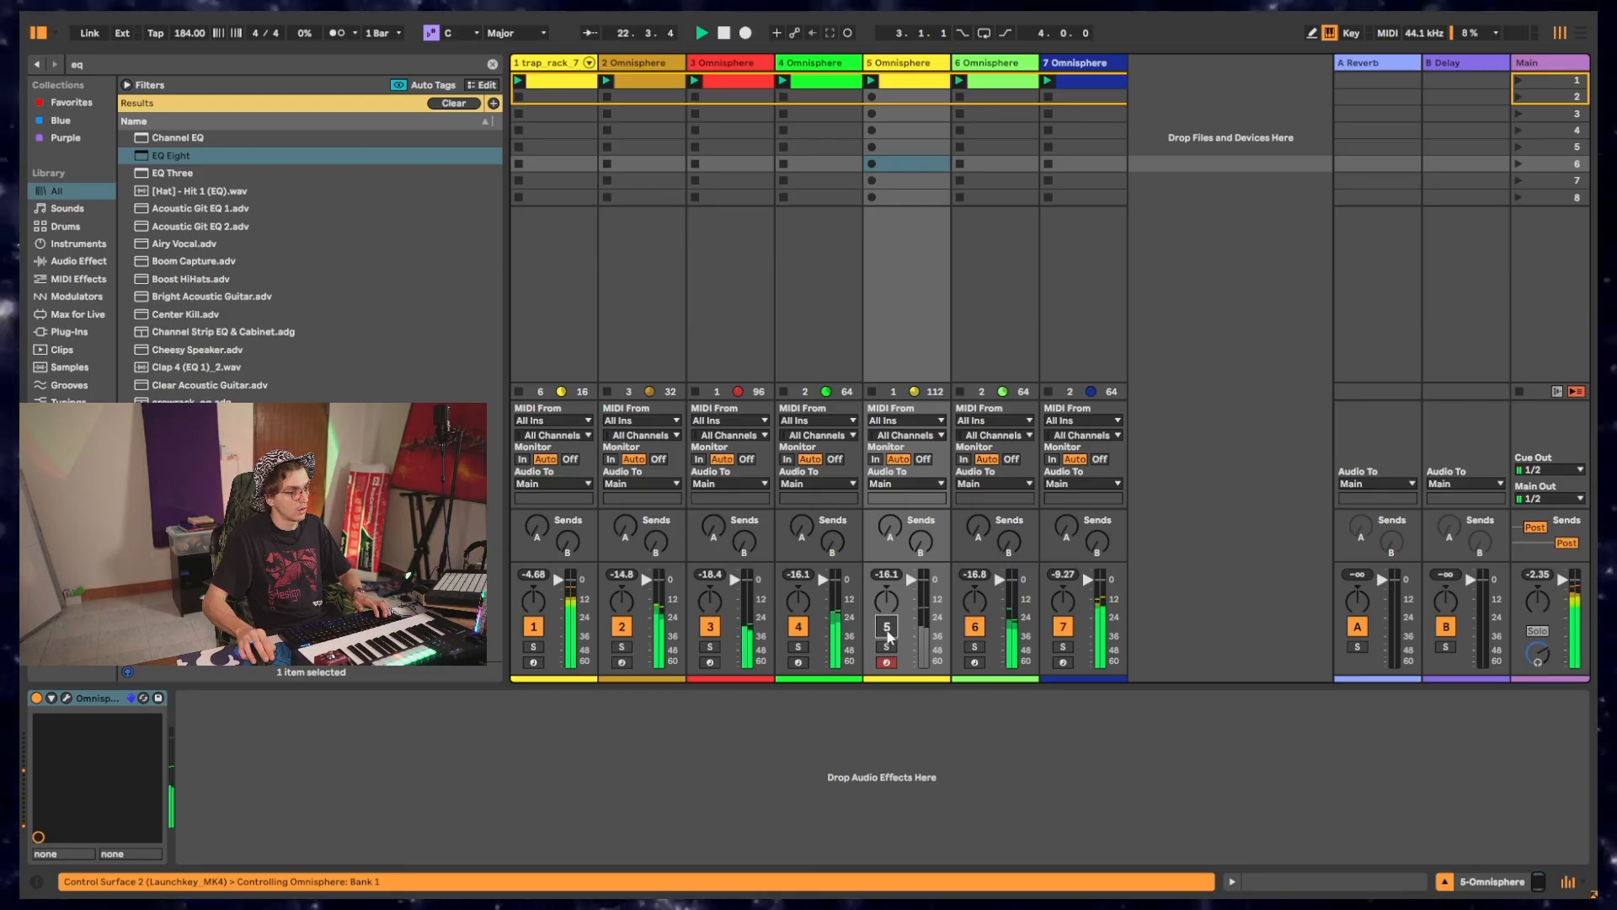
left_click_drag(157, 158, 221, 825)
left_click(251, 841)
left_click(242, 744)
left_click_drag(200, 730, 200, 709)
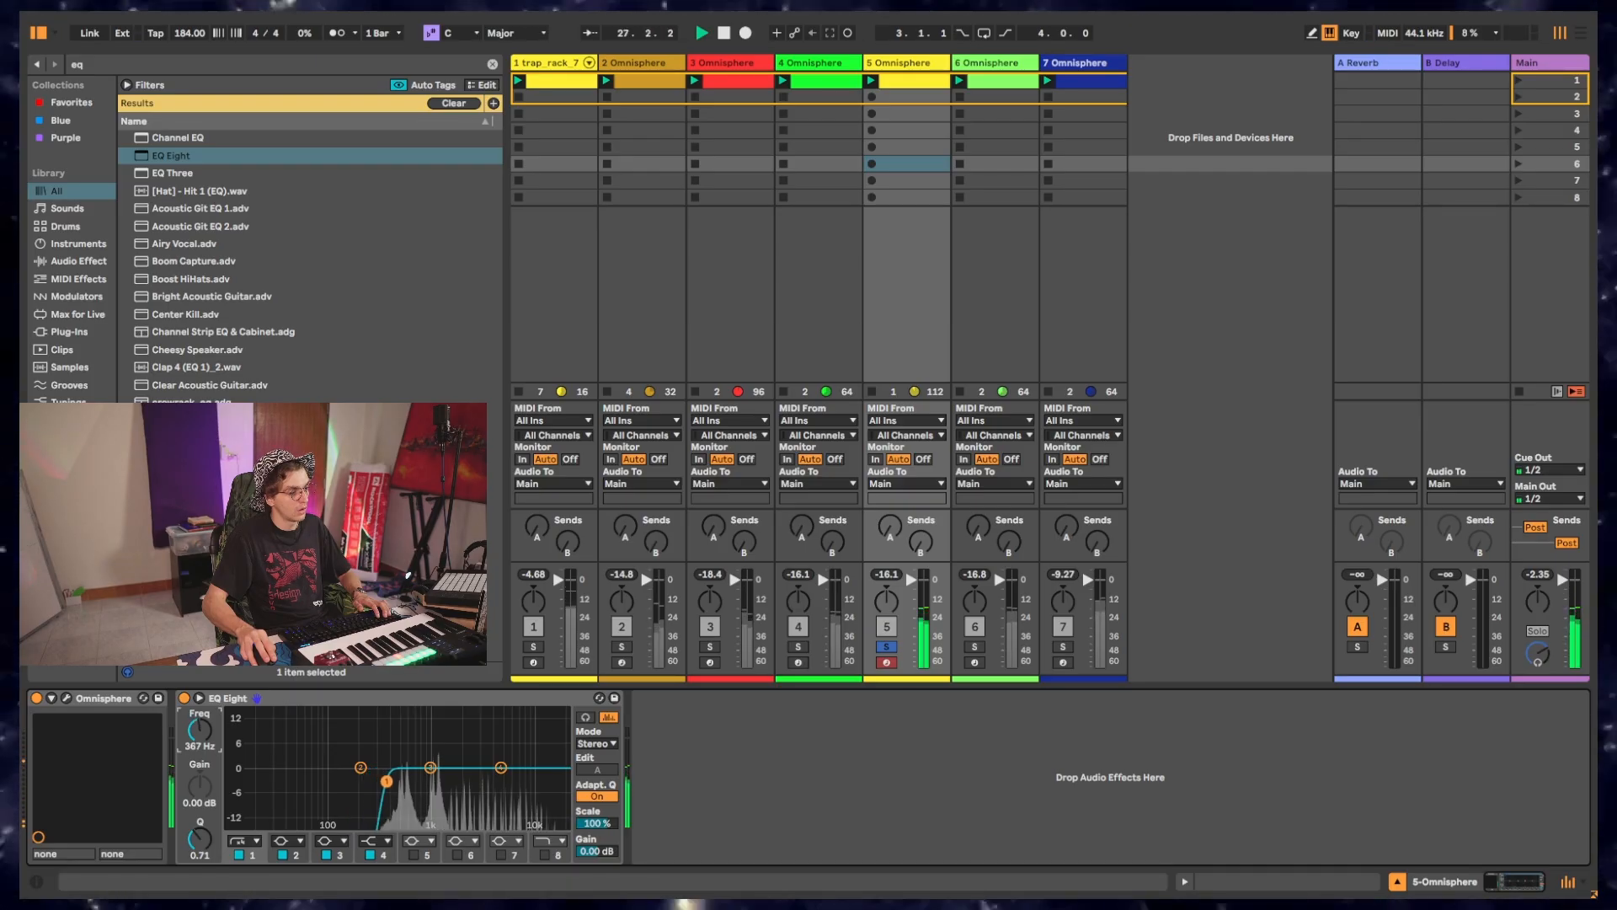
left_click(887, 646)
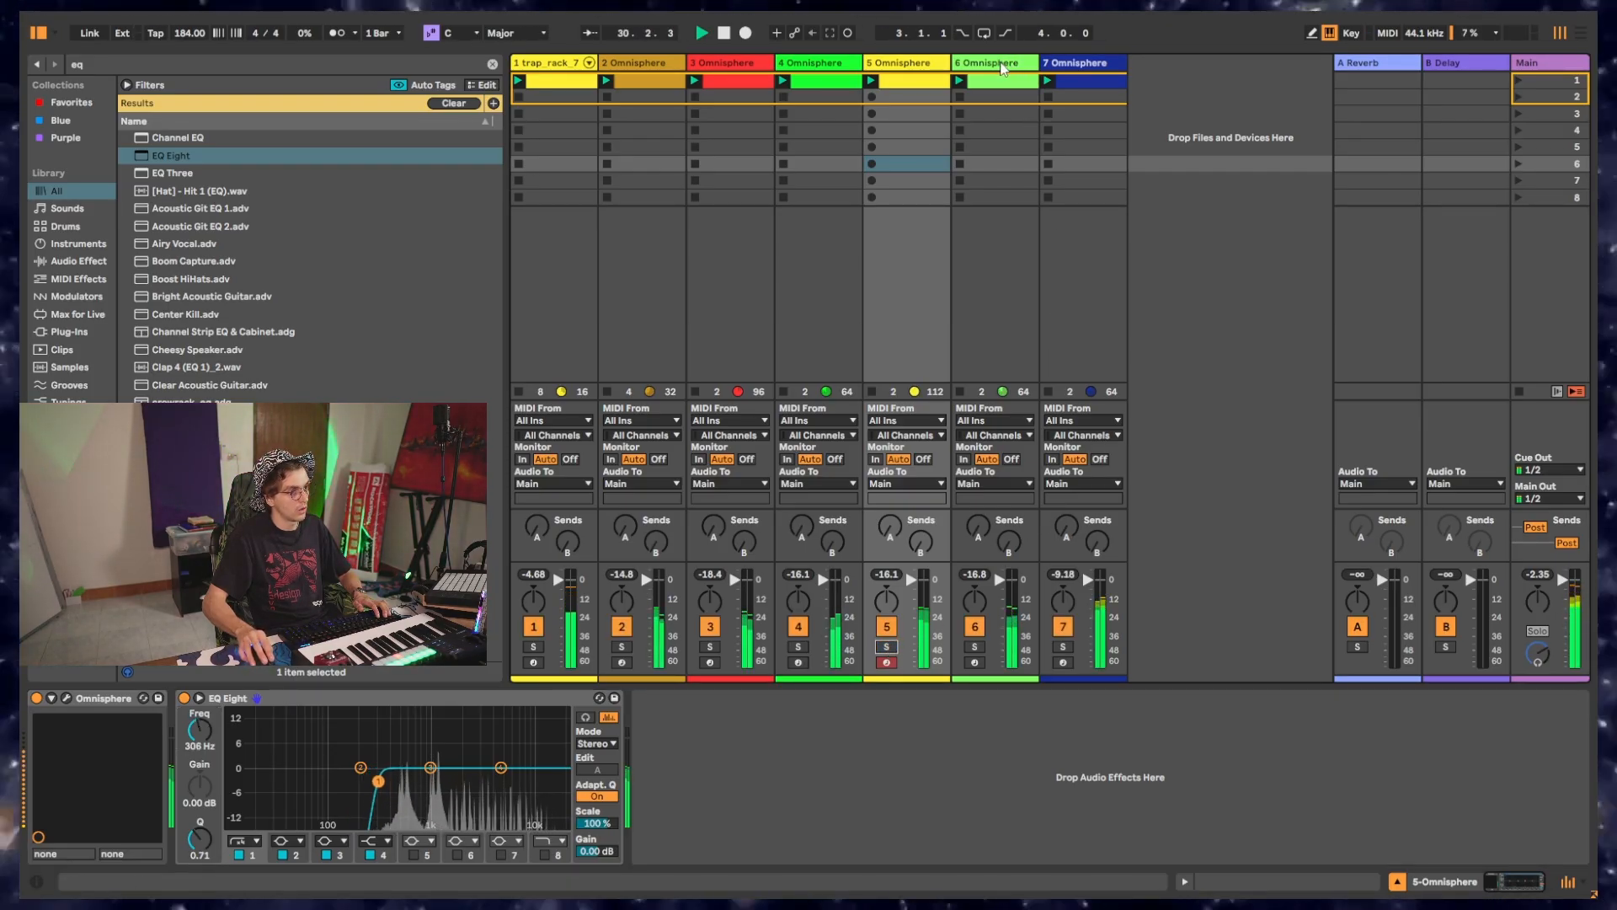
Solo track 6, add EQ Eight with a band 1 low cut and a band 8 high cut at 6.48 kHz, and unsolo it.
left_click(1003, 68)
left_click(975, 647)
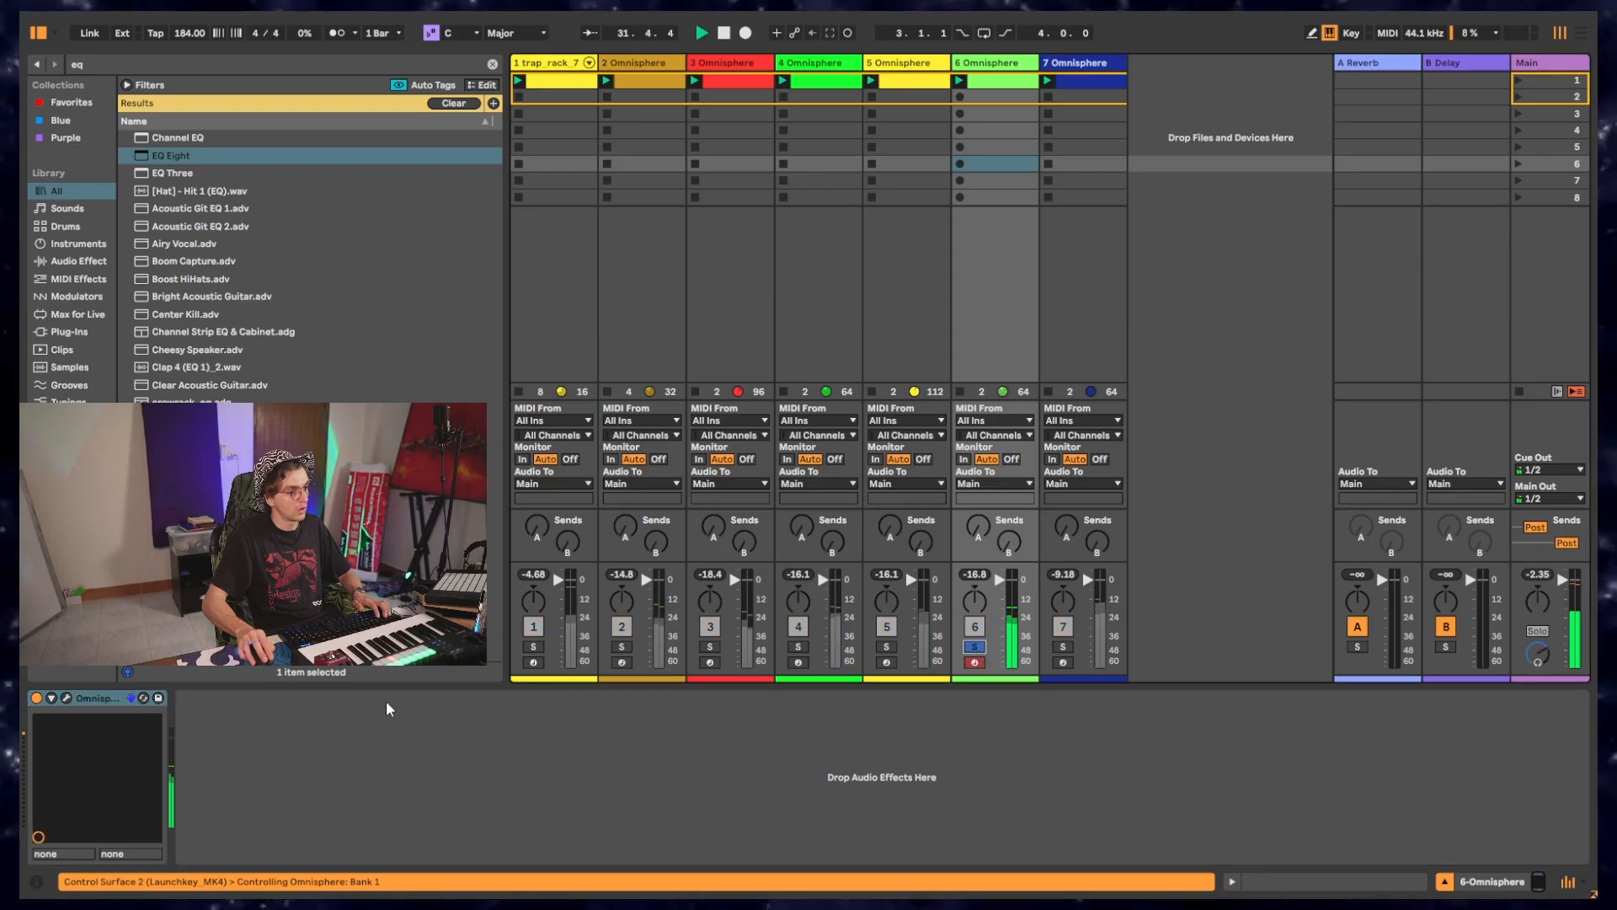
left_click_drag(172, 156, 966, 730)
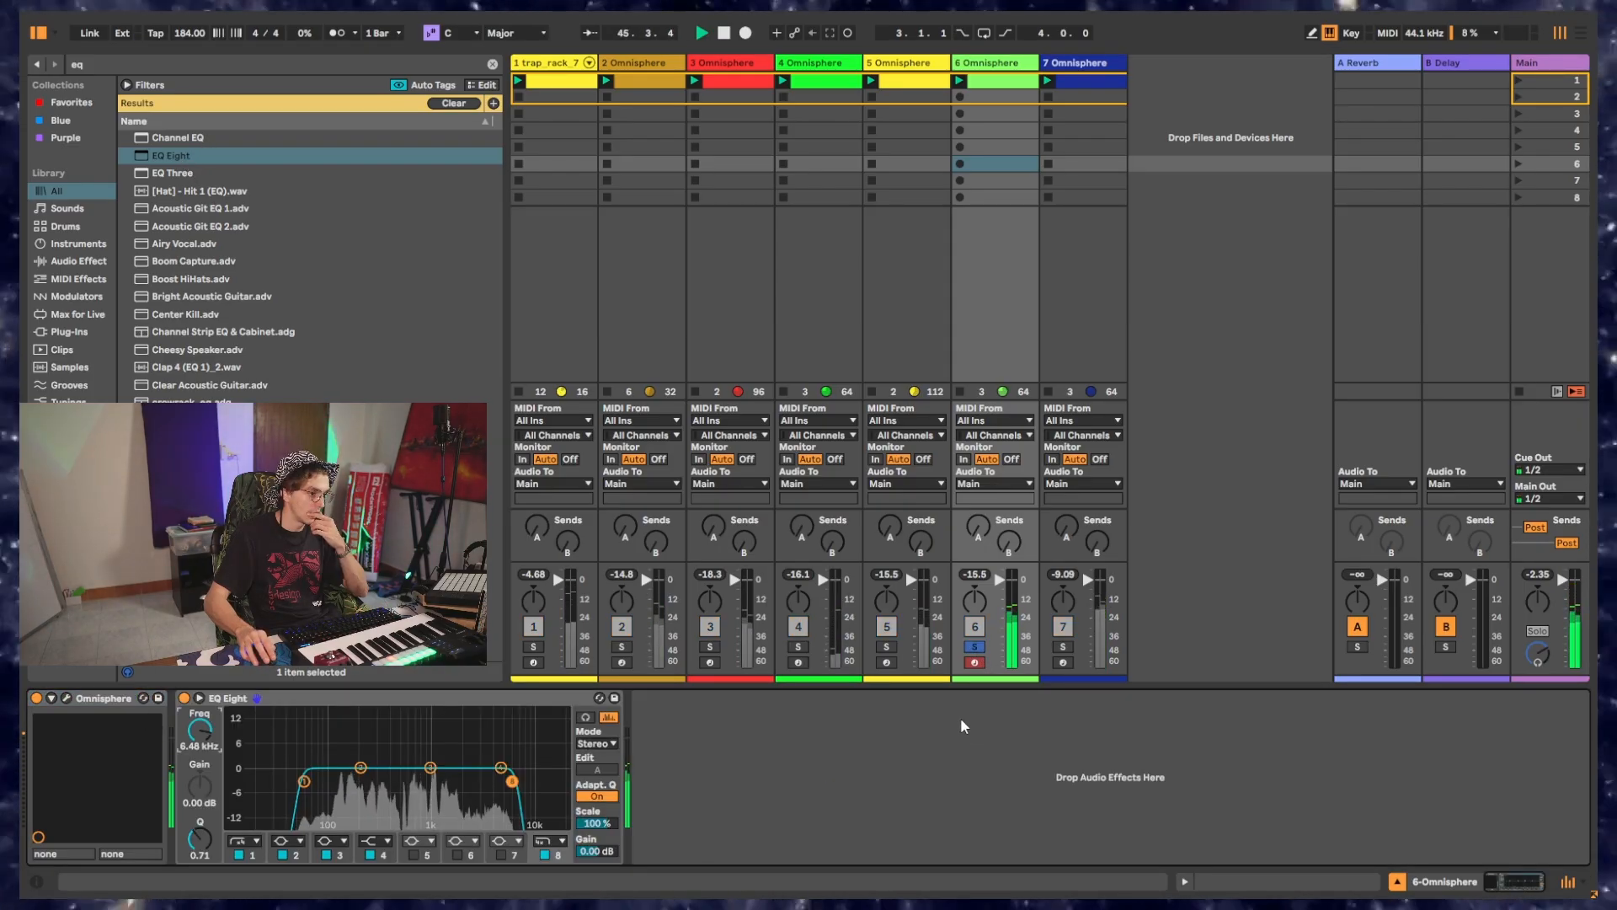
left_click(974, 647)
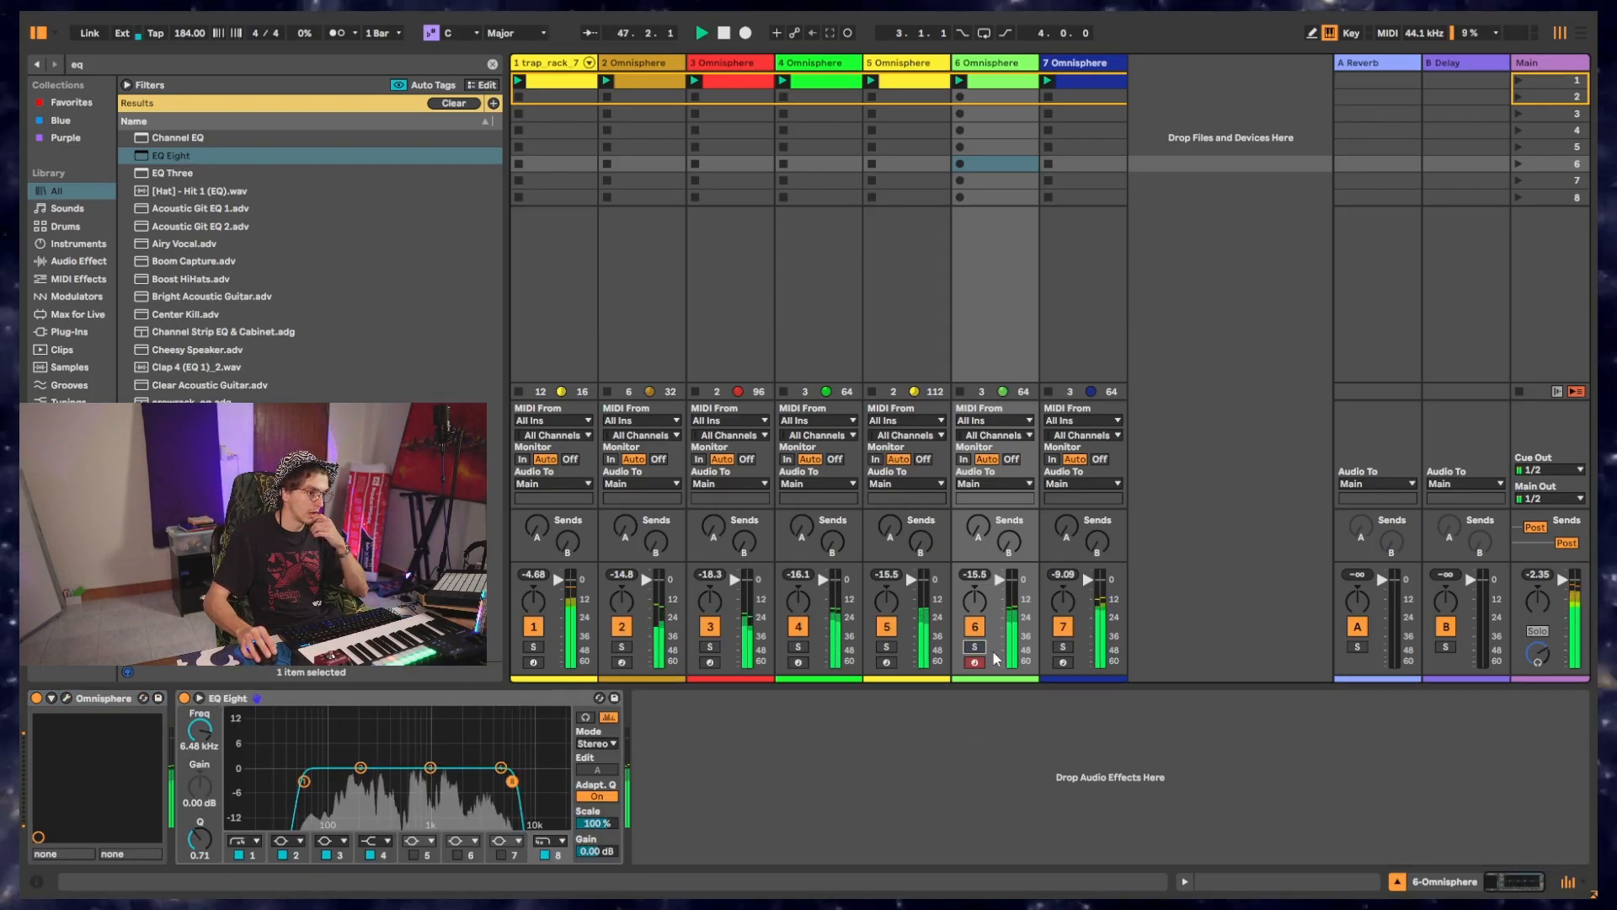
Add EQ Eight to the track 7 Omnisphere and, in solo, turn band 1 into a low cut and raise its frequency.
left_click(1086, 65)
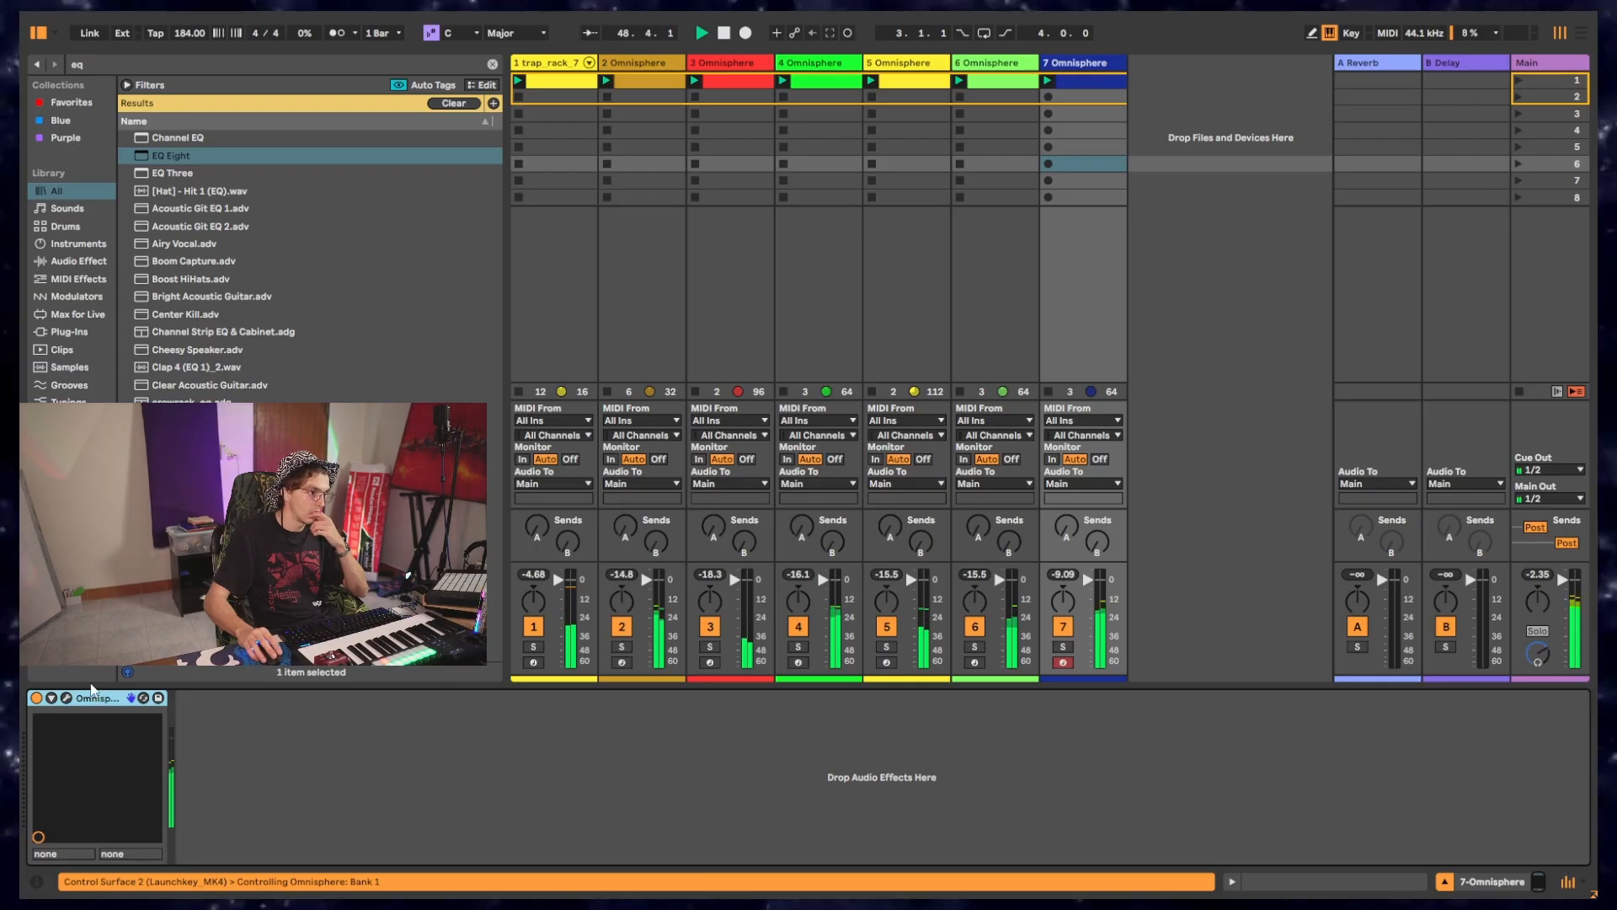
double_click(175, 157)
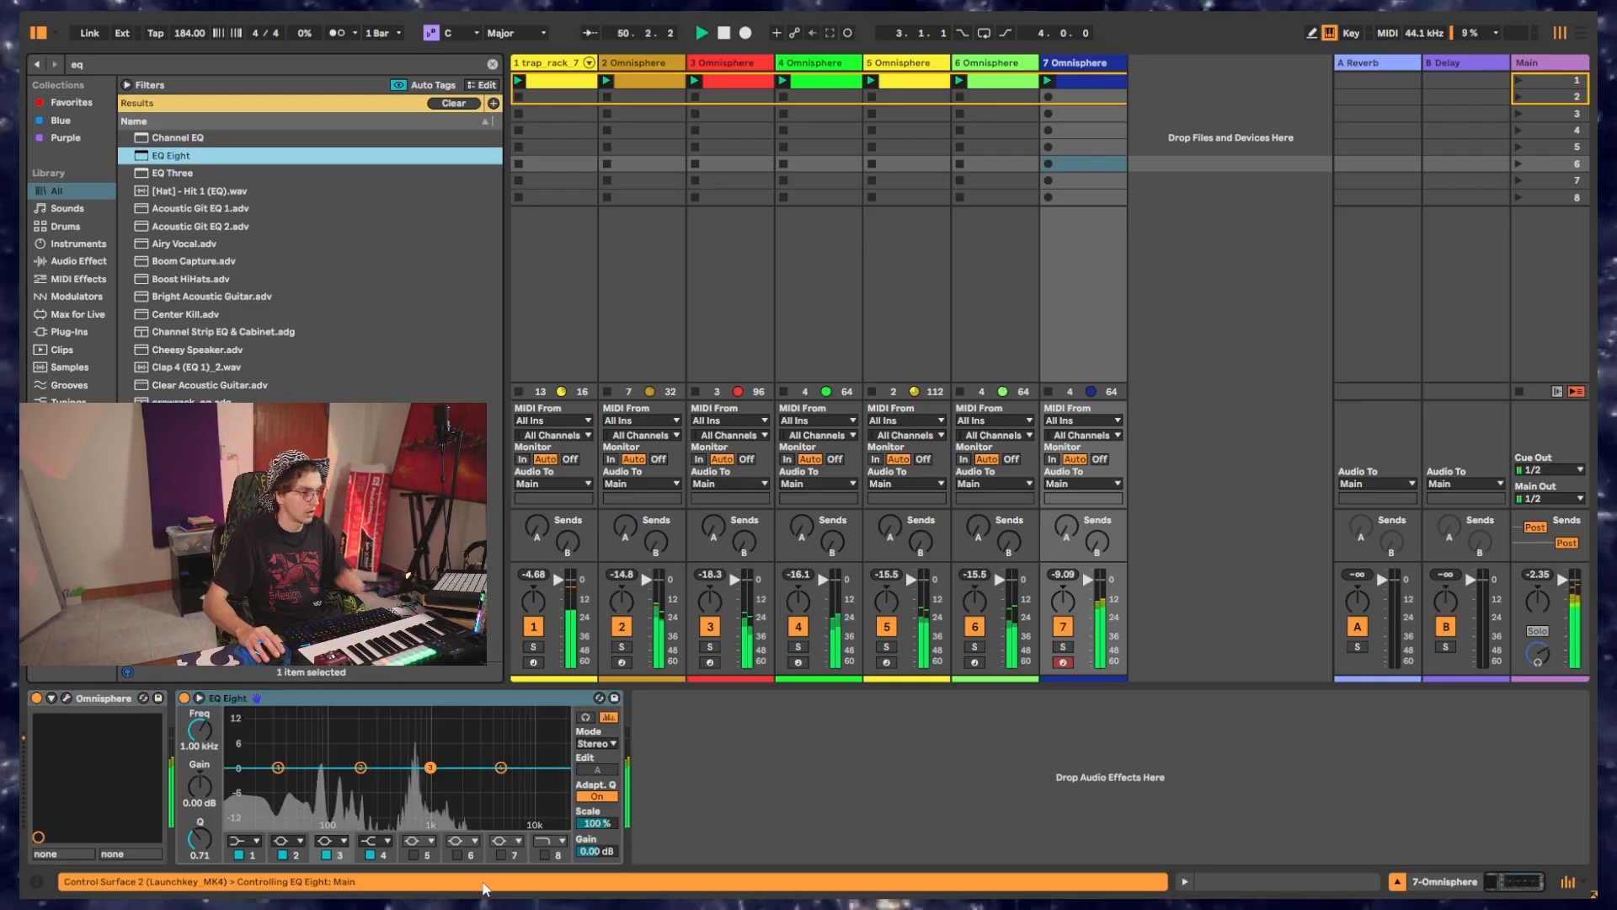
left_click(1062, 648)
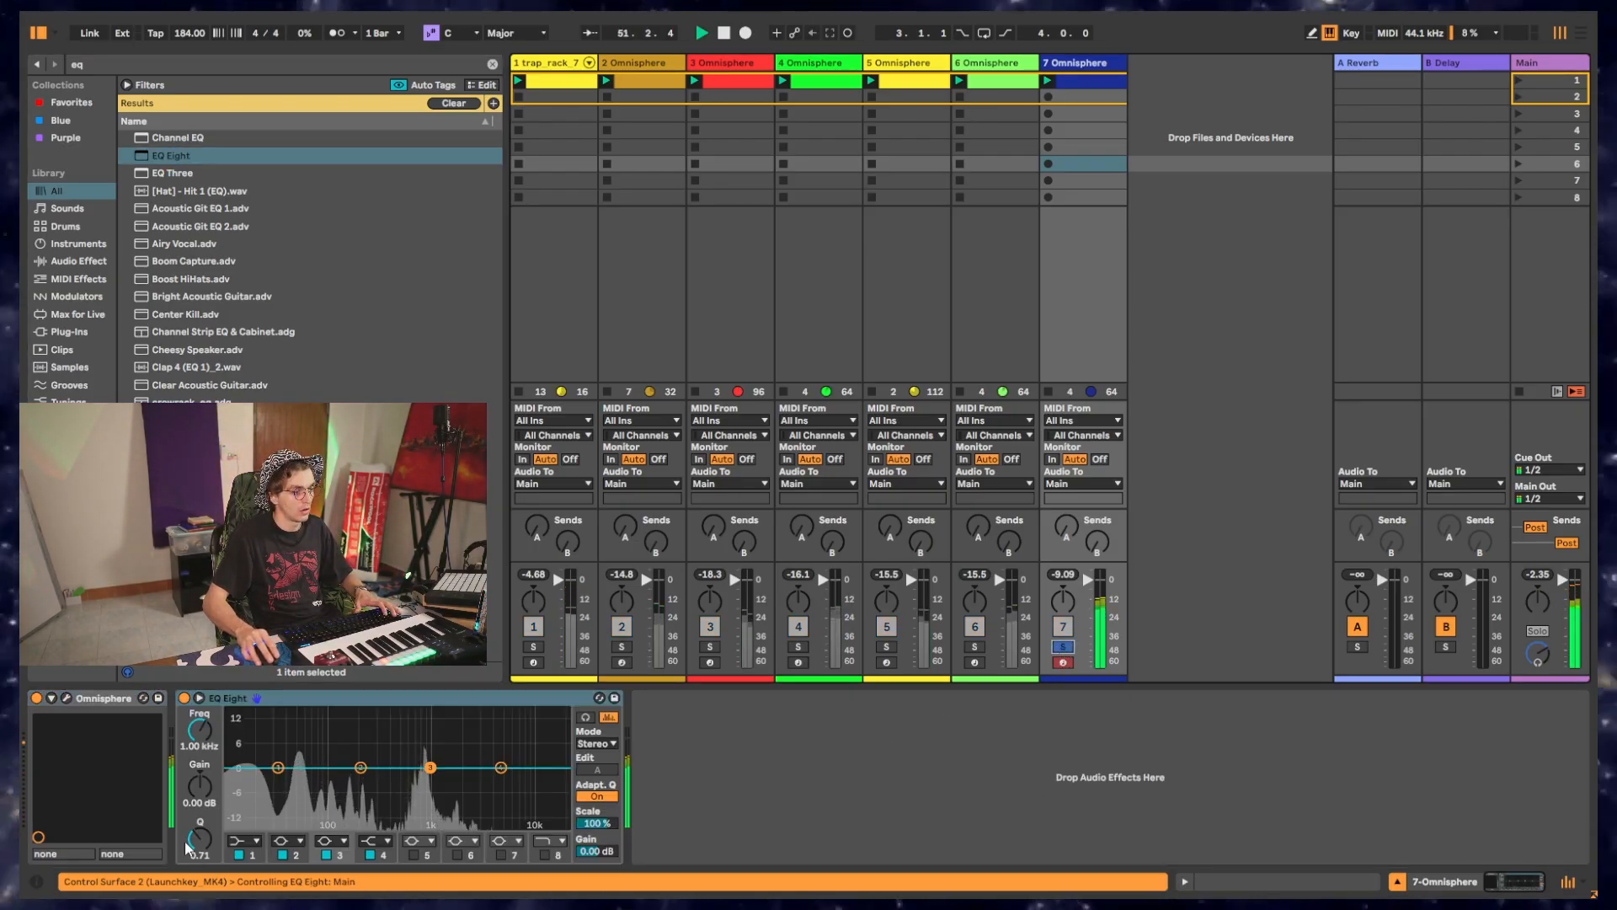
left_click(244, 841)
left_click(237, 741)
left_click_drag(301, 781, 345, 781)
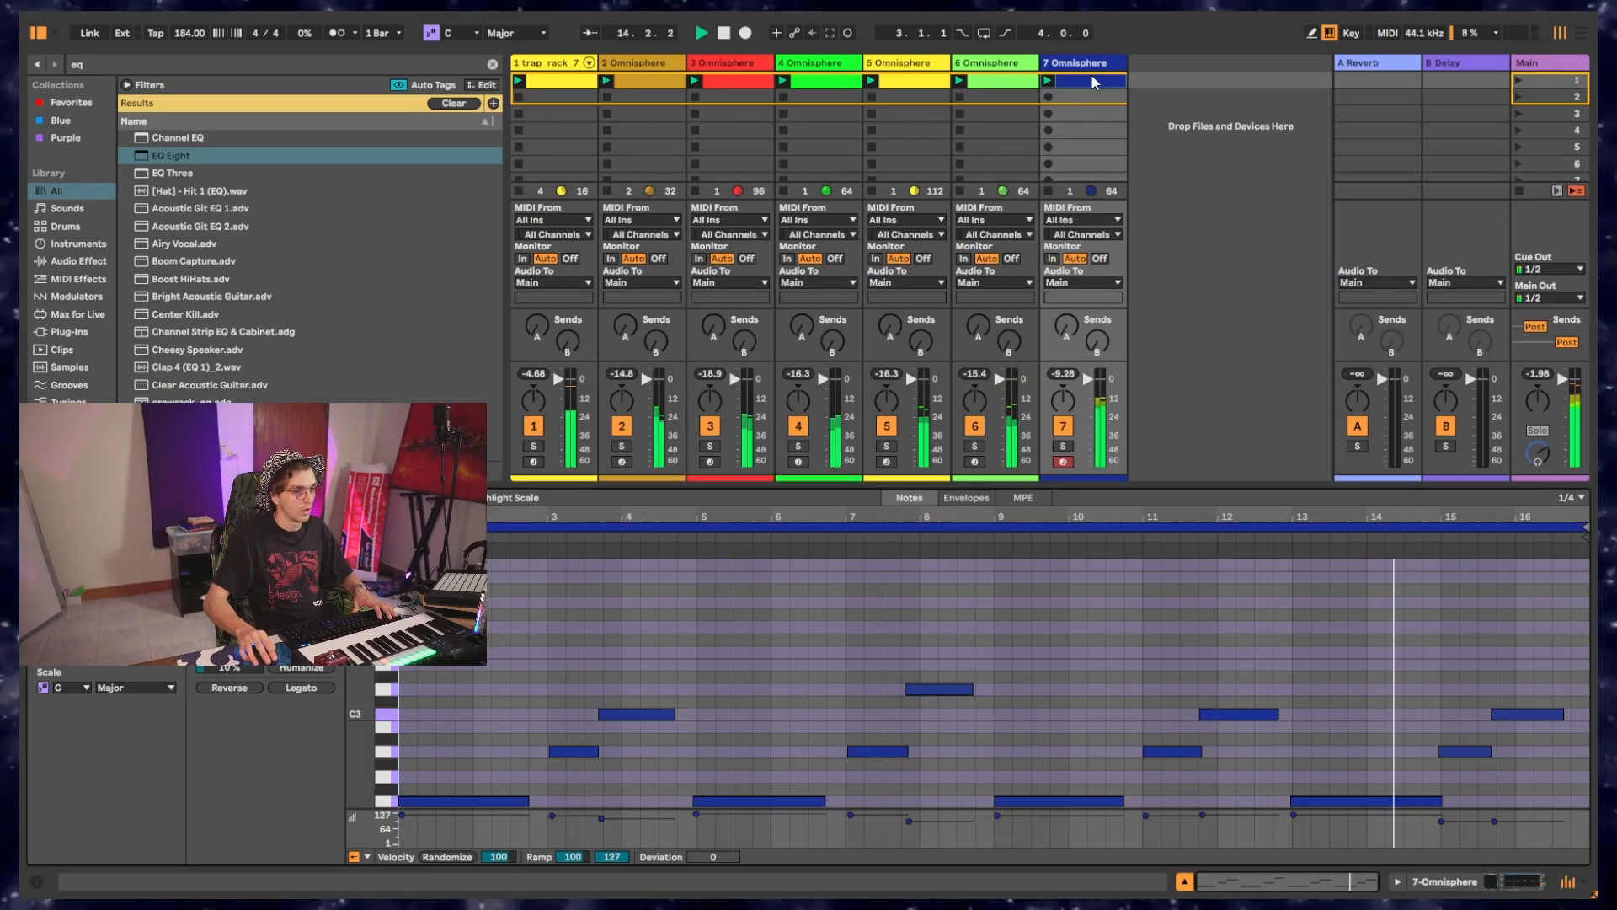
Transpose the track 7 clip's notes down an octave and duplicate them to fill 32 bars, with the second half an octave higher.
key("shift+Tab")
scroll(472, 800, "down", 3)
left_click_drag(482, 598, 1518, 785)
key("ctrl+d")
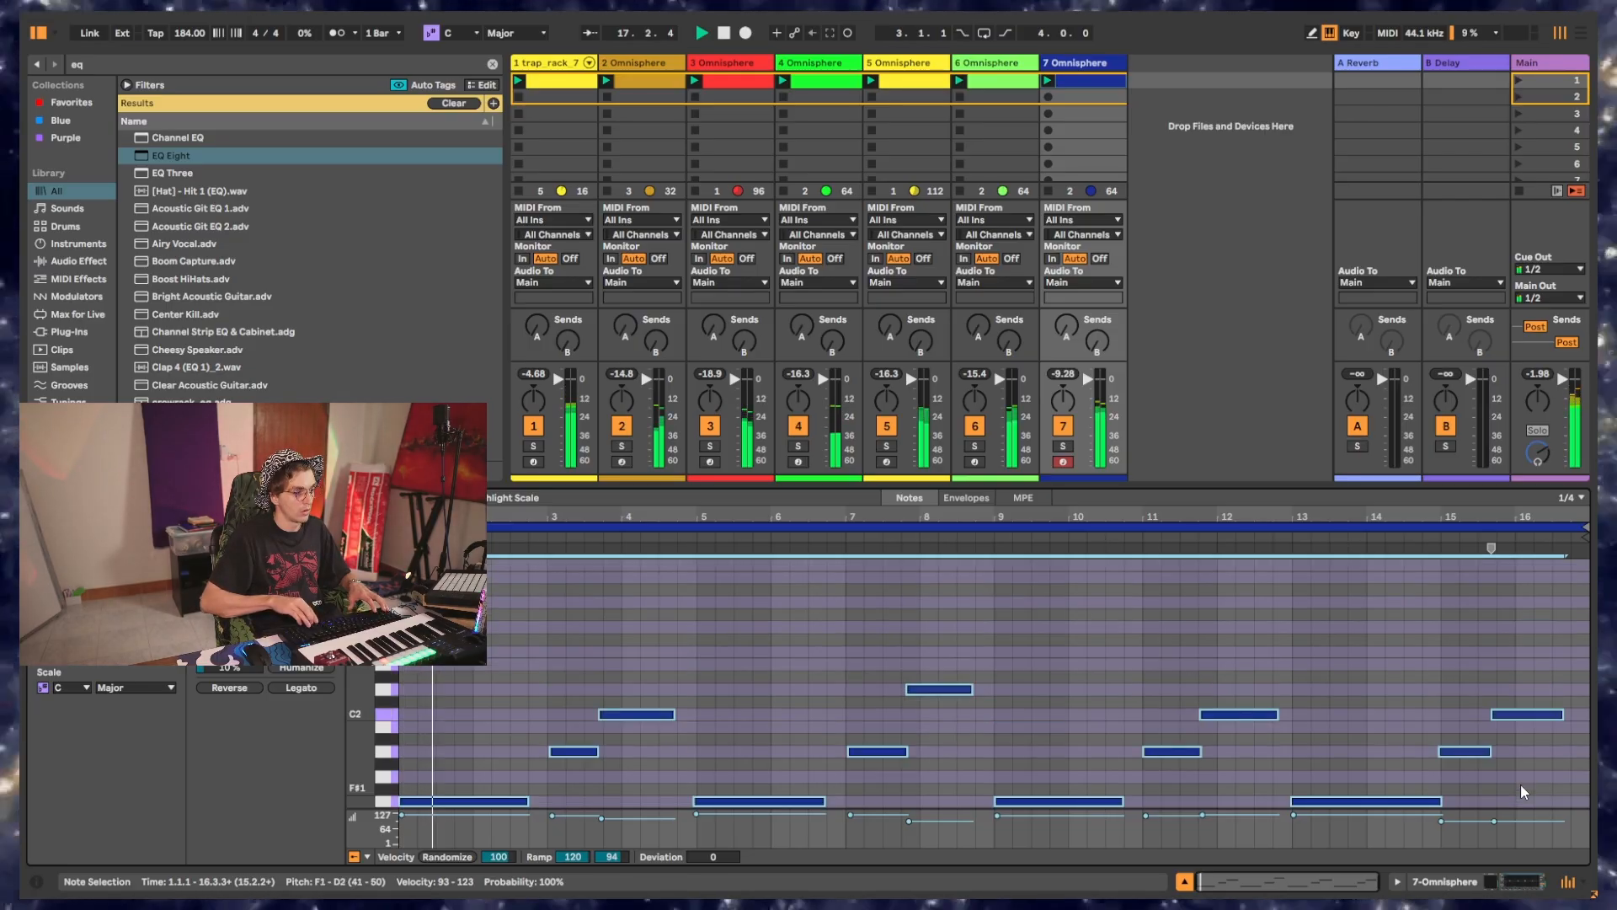
left_click(1260, 391)
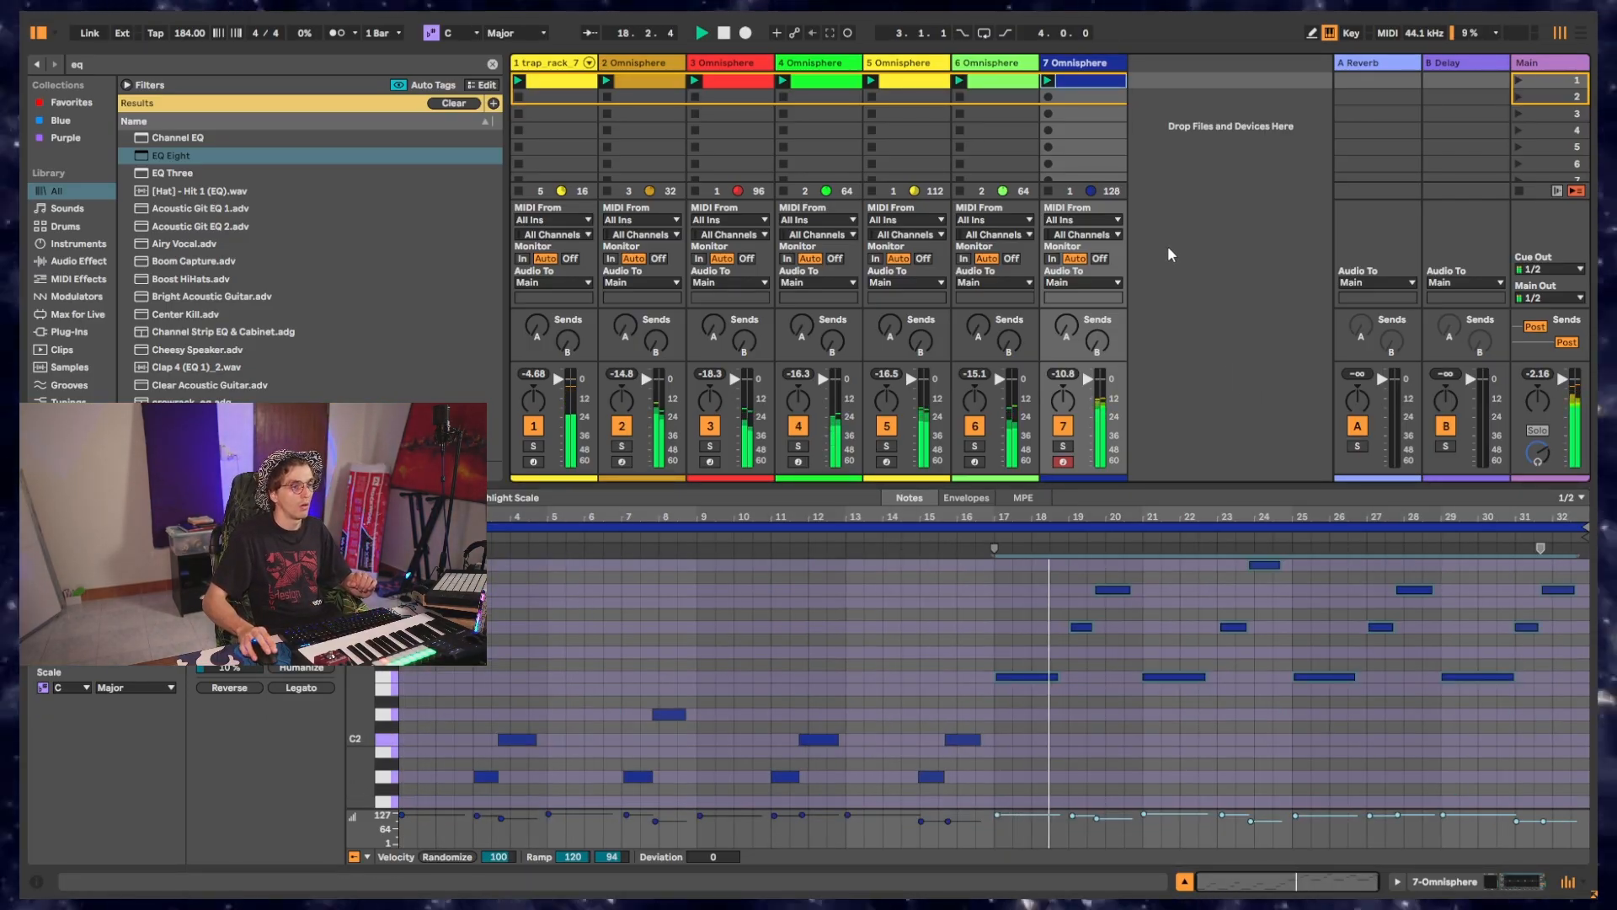
Audition track 5 in solo while transposing its clip's bars 5–8 and 17–20 down five semitones and bars 9–12 up five semitones.
left_click(960, 67)
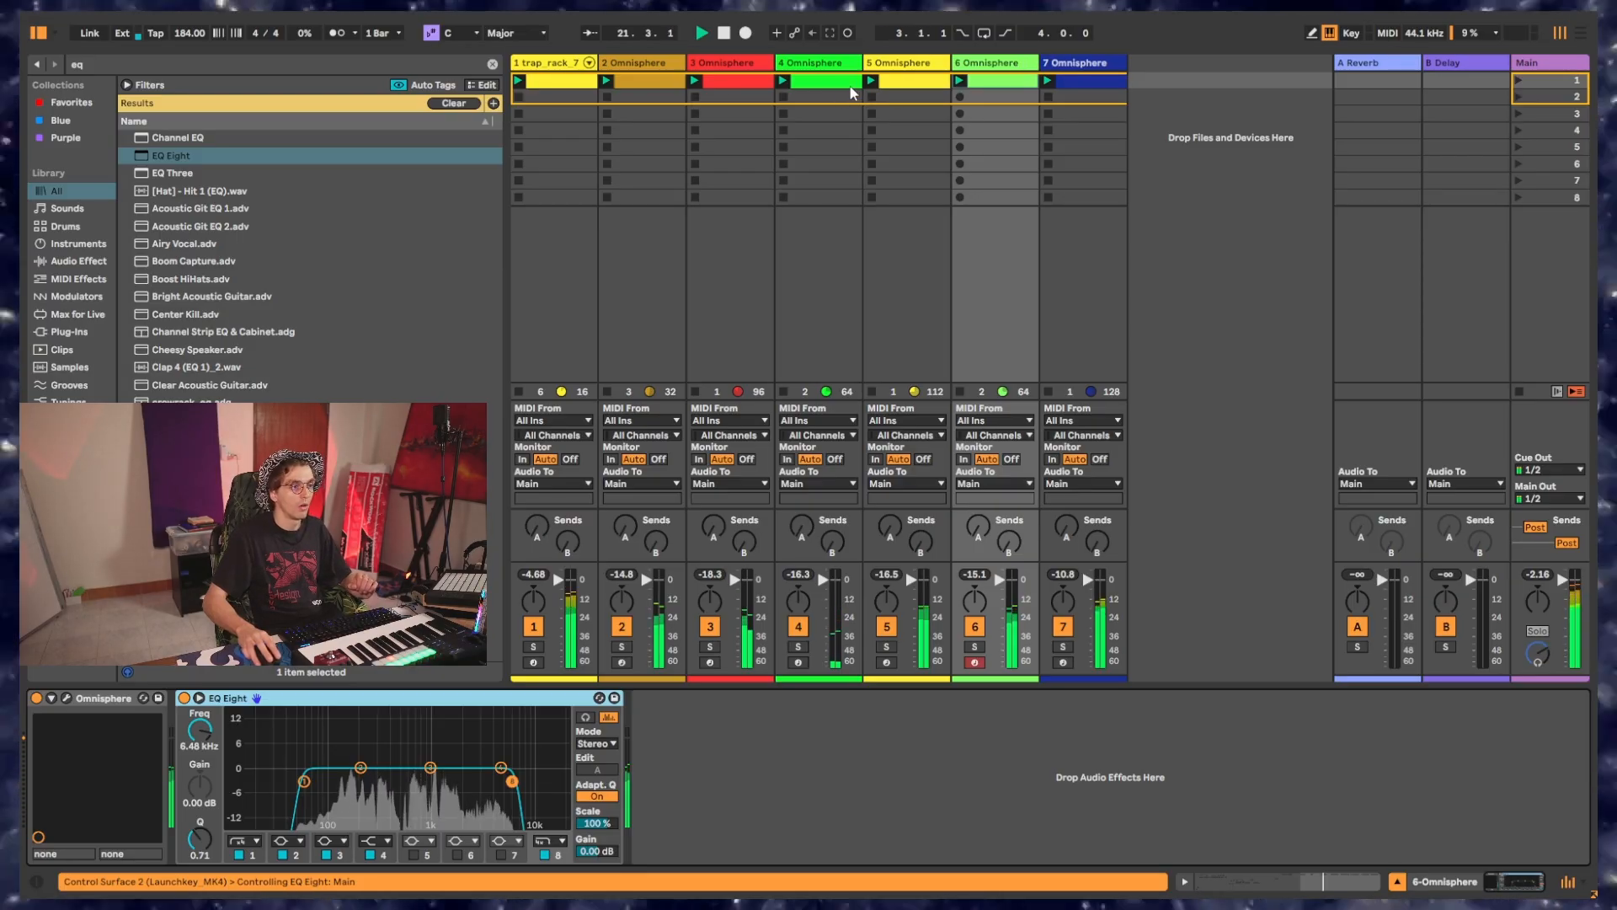
double_click(1013, 81)
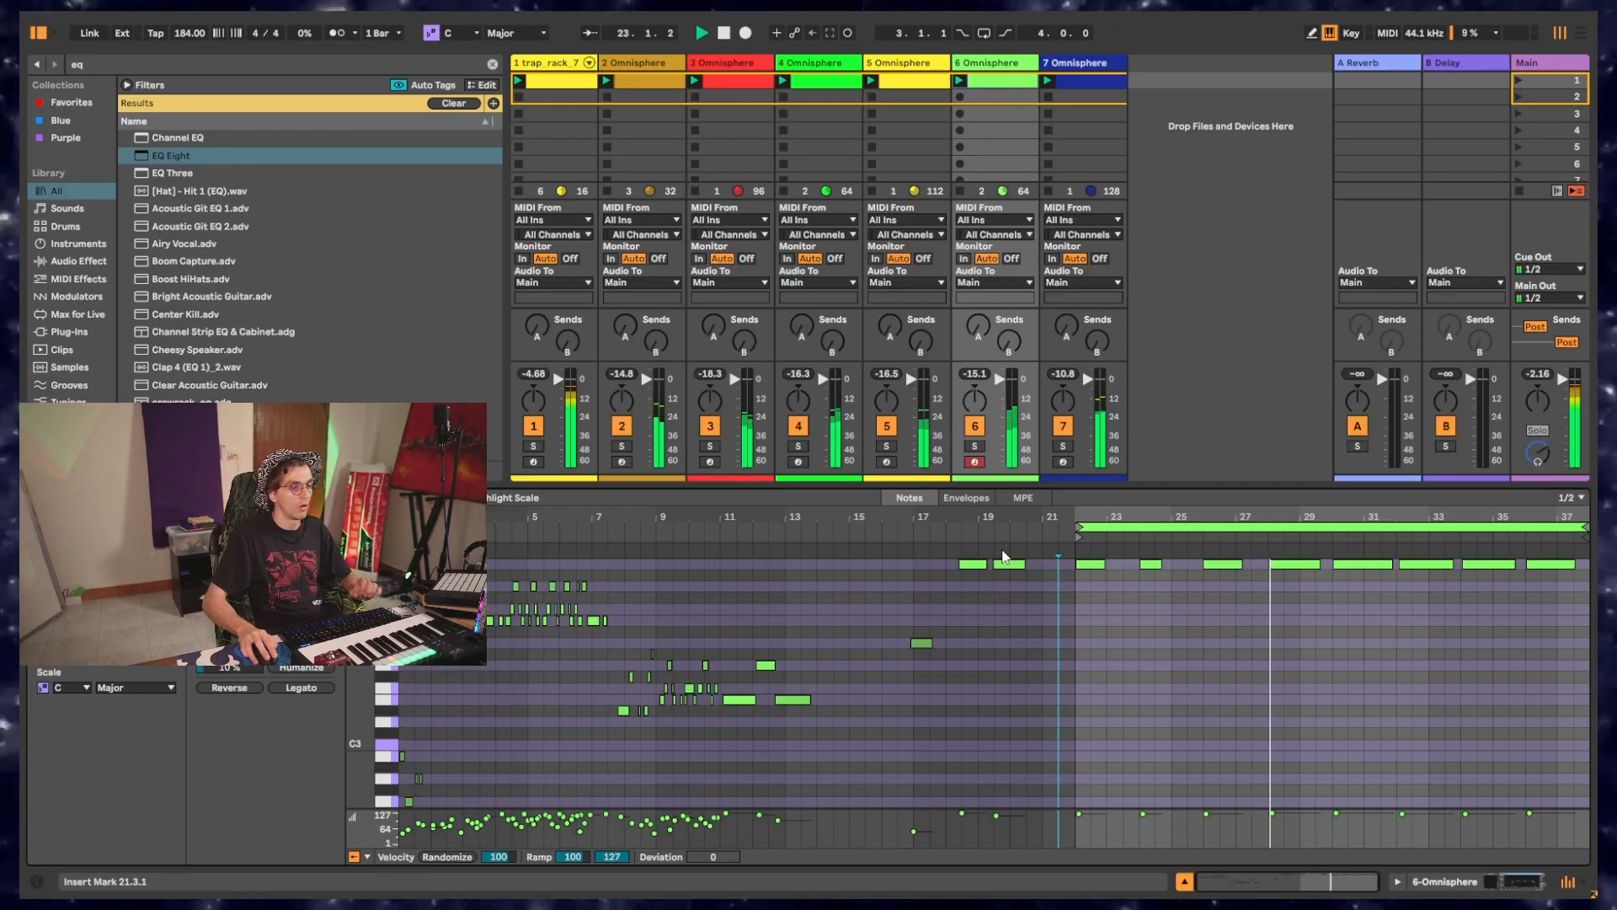
left_click(888, 447)
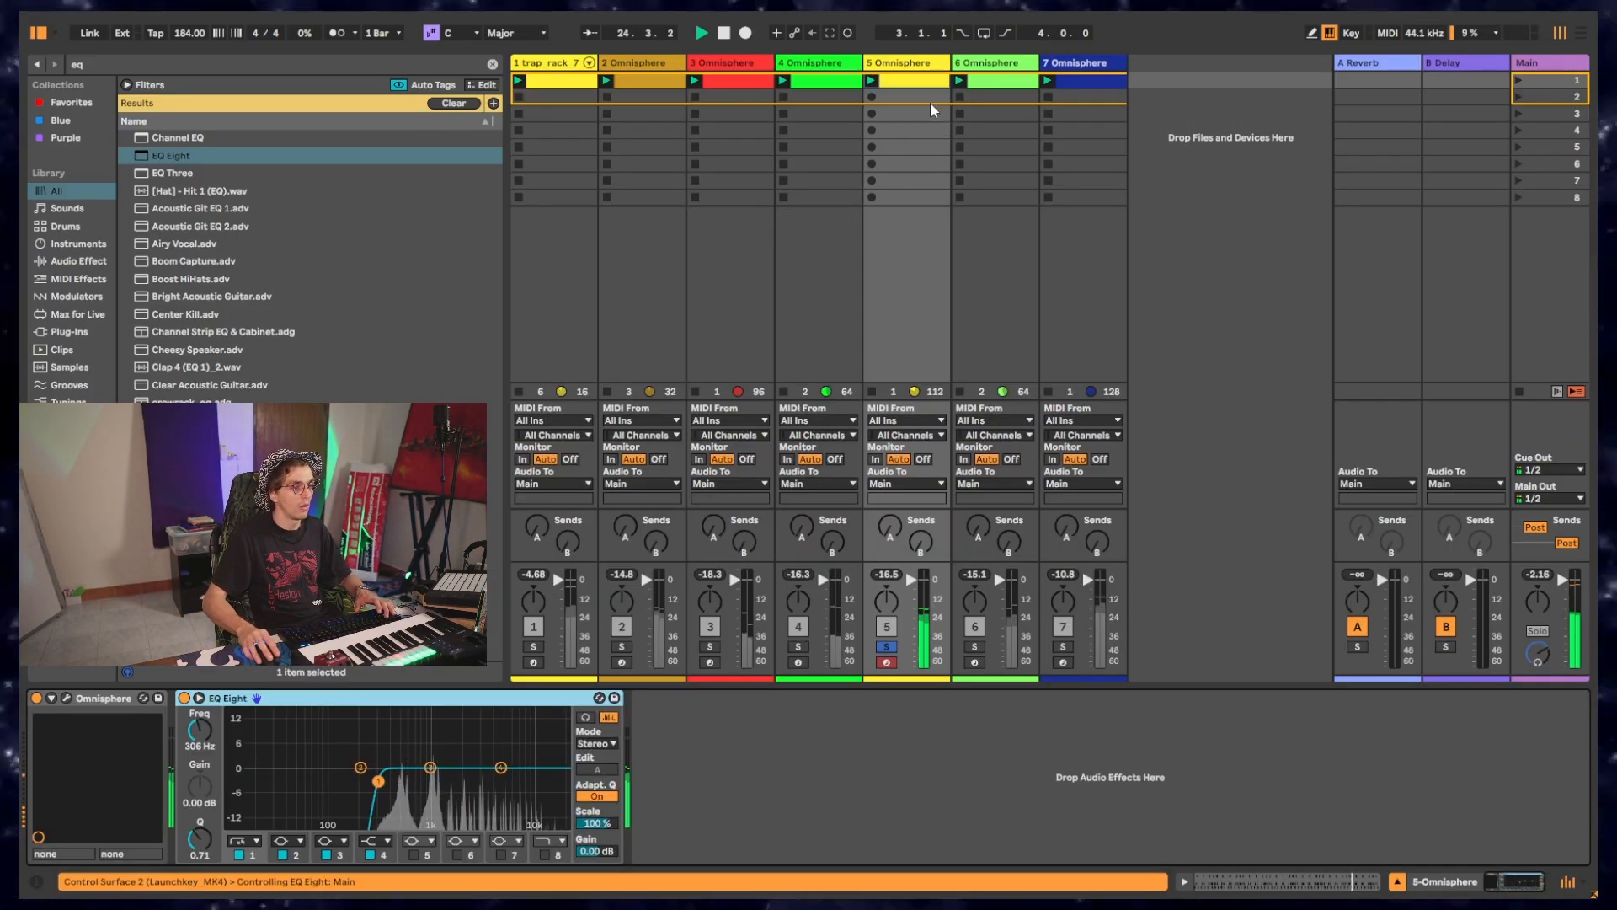
double_click(912, 81)
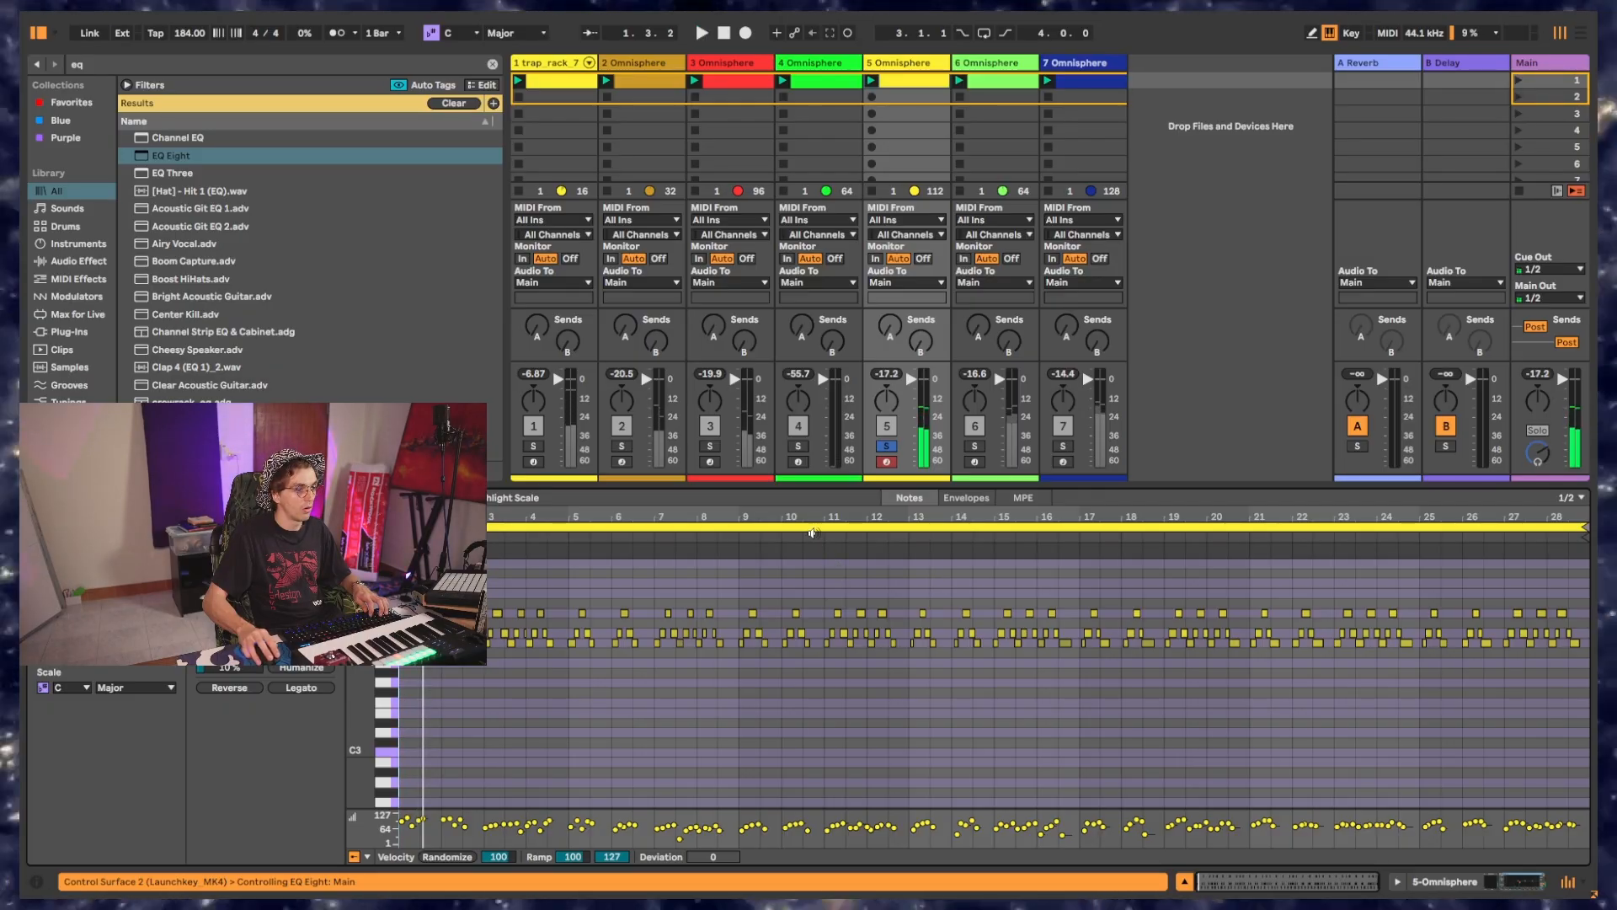
left_click(809, 529)
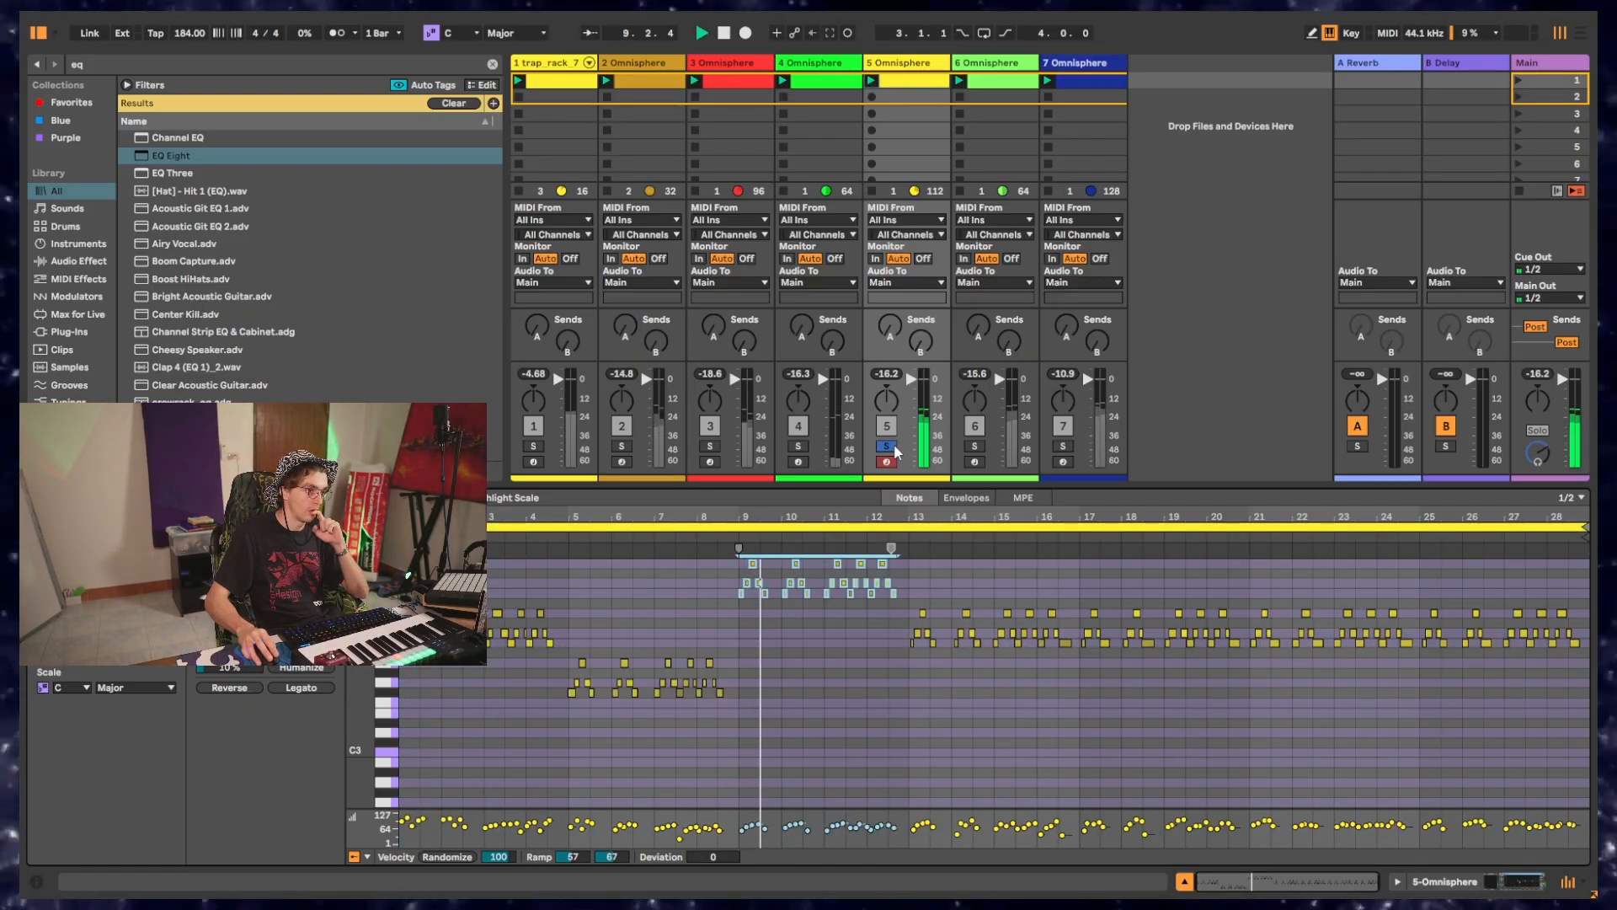
left_click(893, 446)
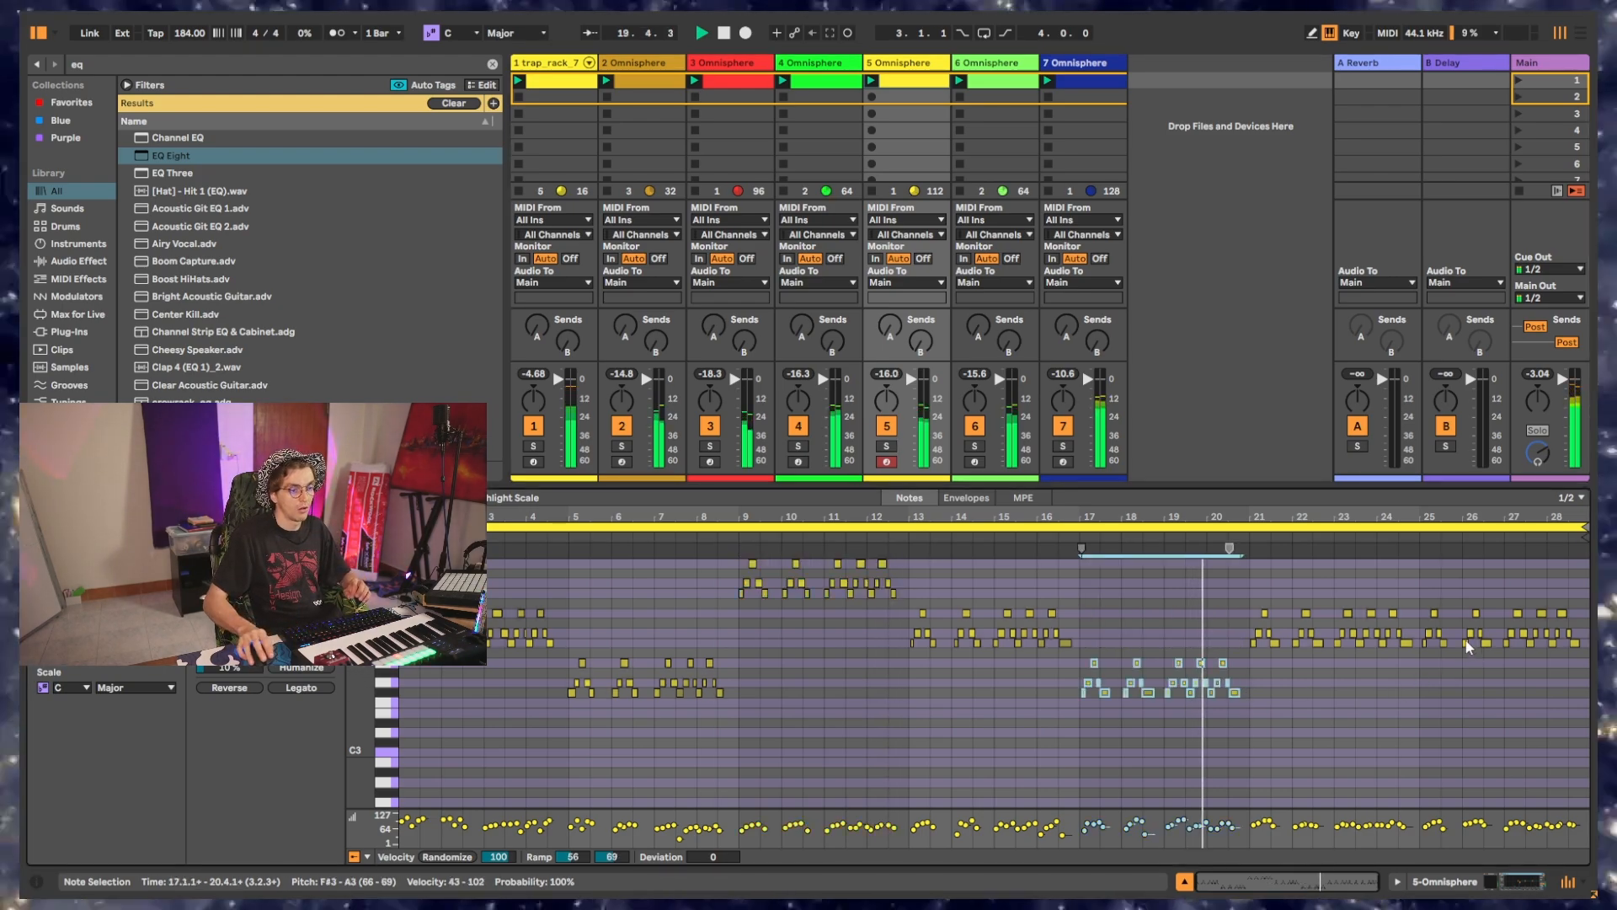
Select the notes in bars 25–28 of the track 5 clip and transpose them up five semitones.
left_click_drag(1429, 601, 1528, 674)
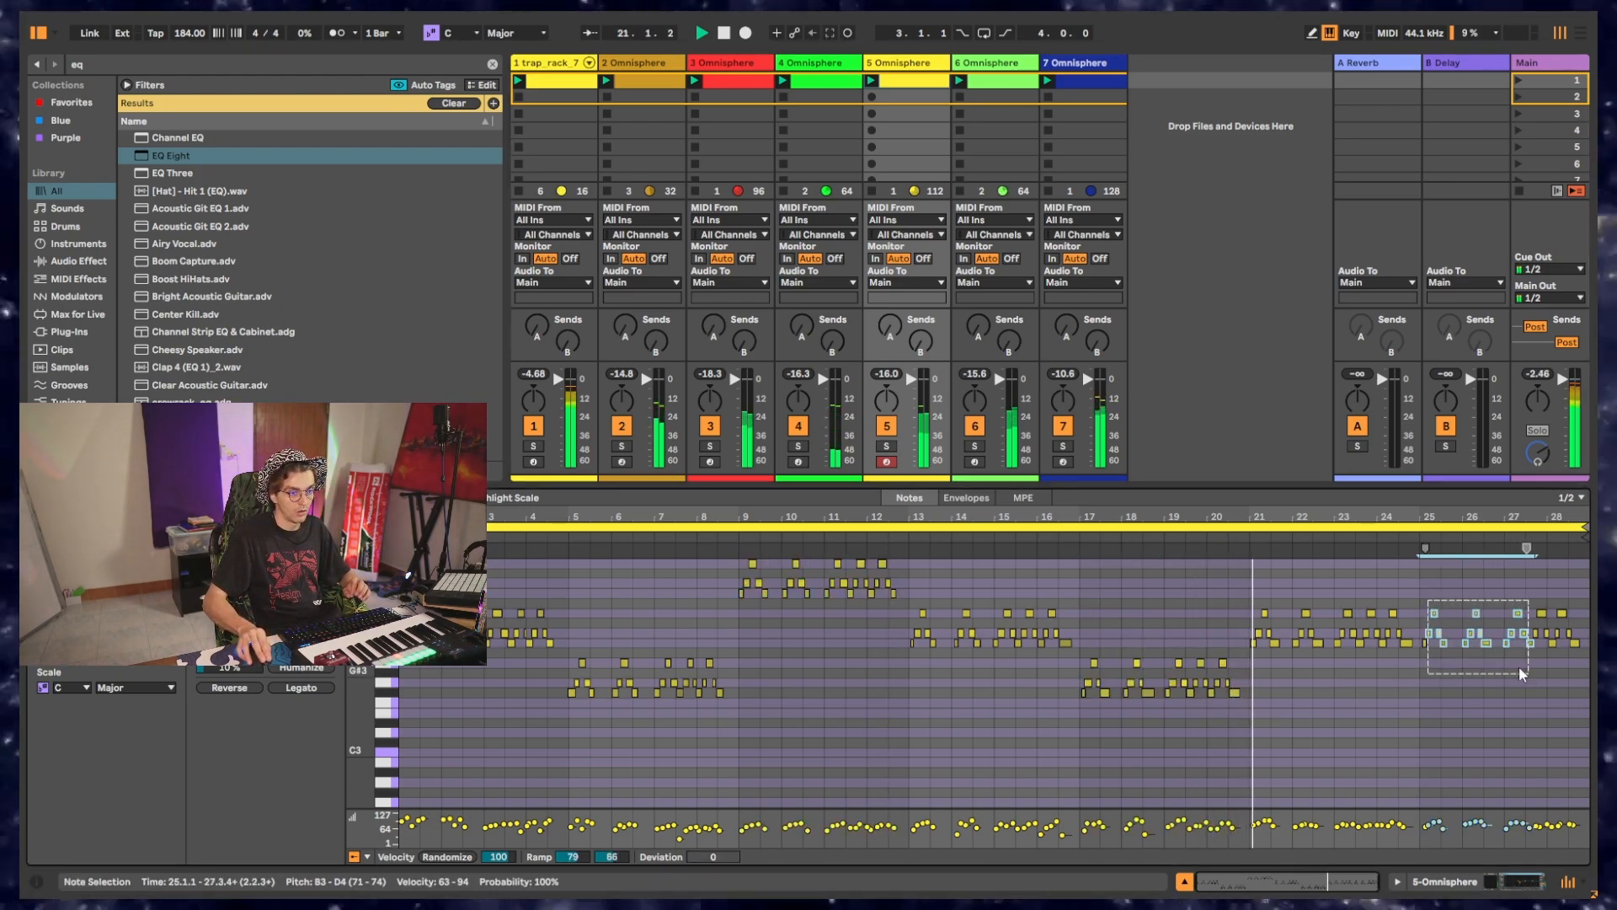
left_click_drag(1430, 593, 1580, 689)
key("Up")
key("Up")
key("Up")
key("Up")
key("Up")
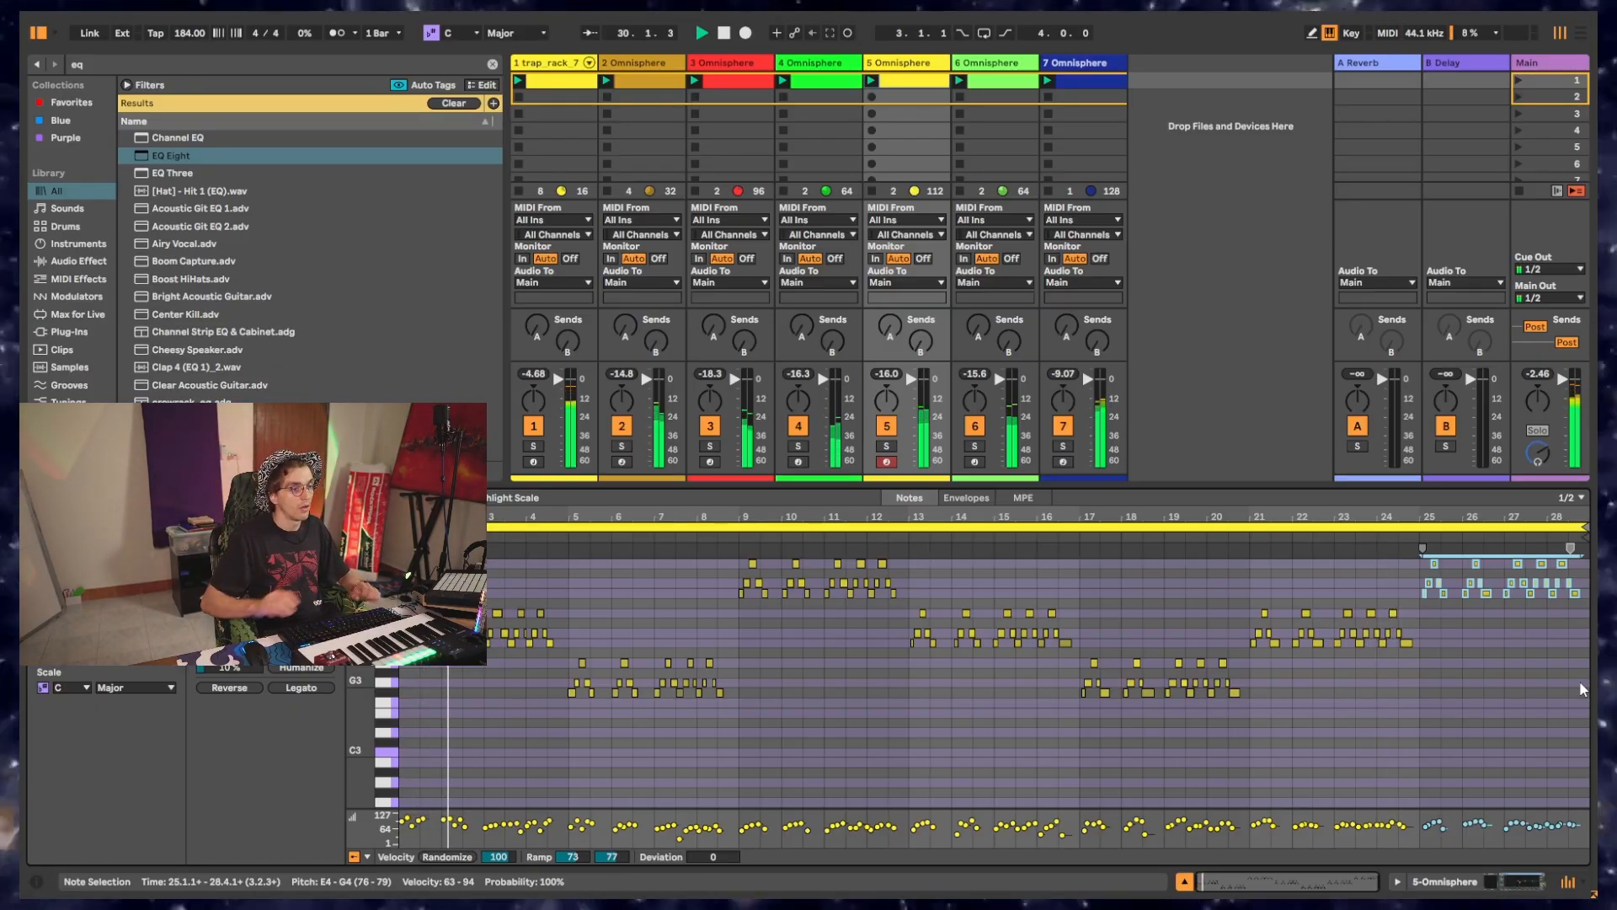
left_click(1211, 248)
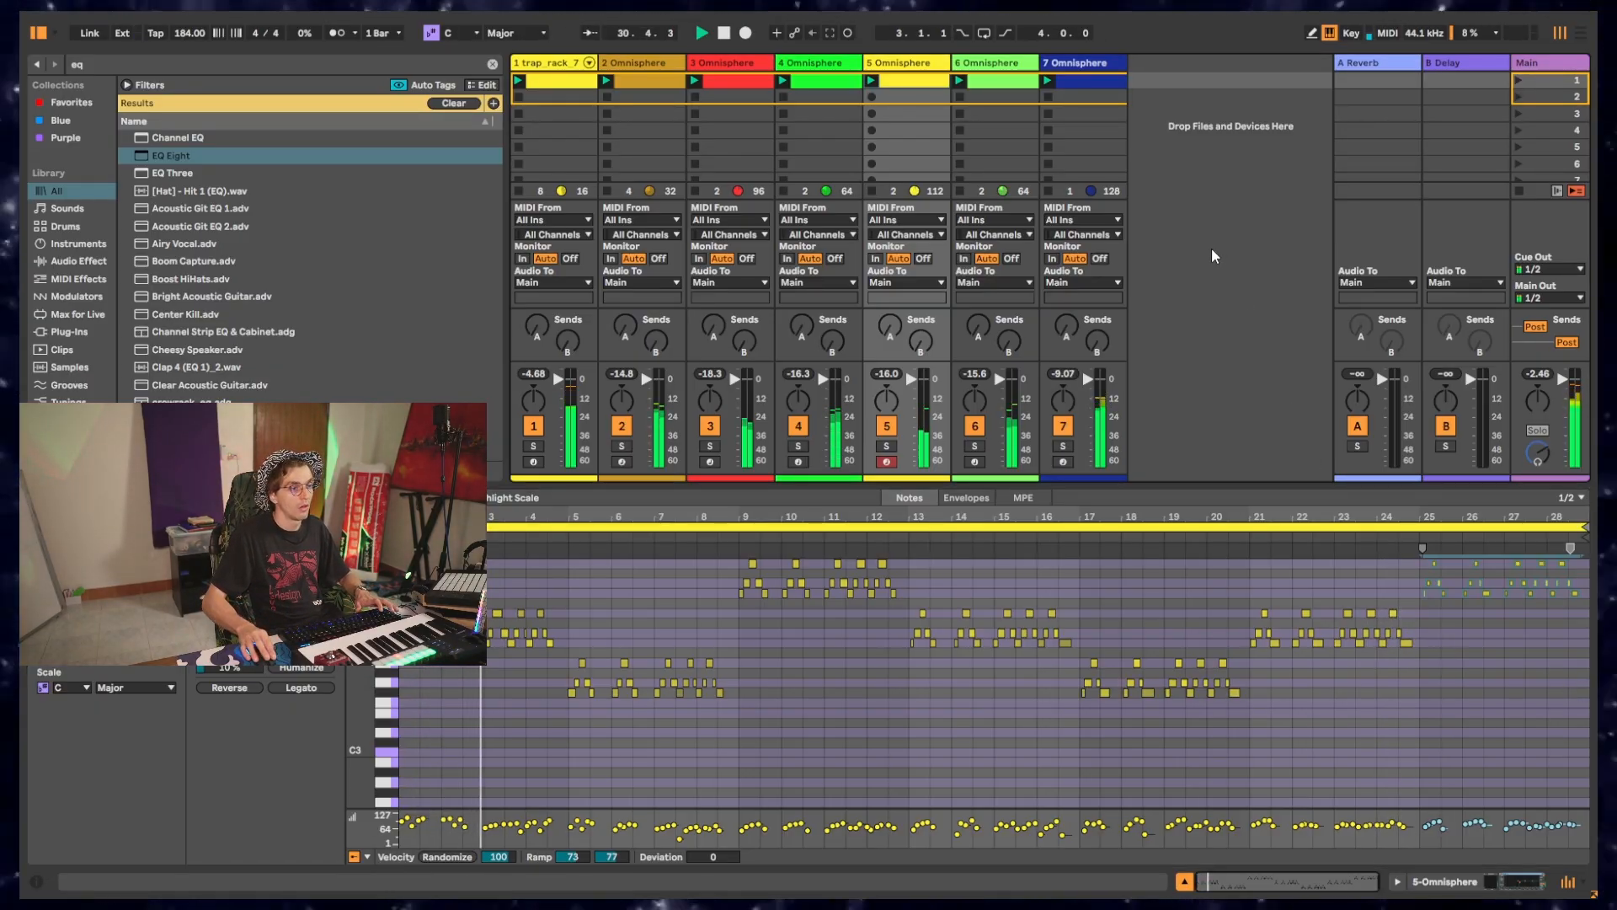
Raise the output level of the Pop Male Scoop Ohs patch on track 3 in solo, close its Omnisphere window and unsolo the track.
left_click(829, 72)
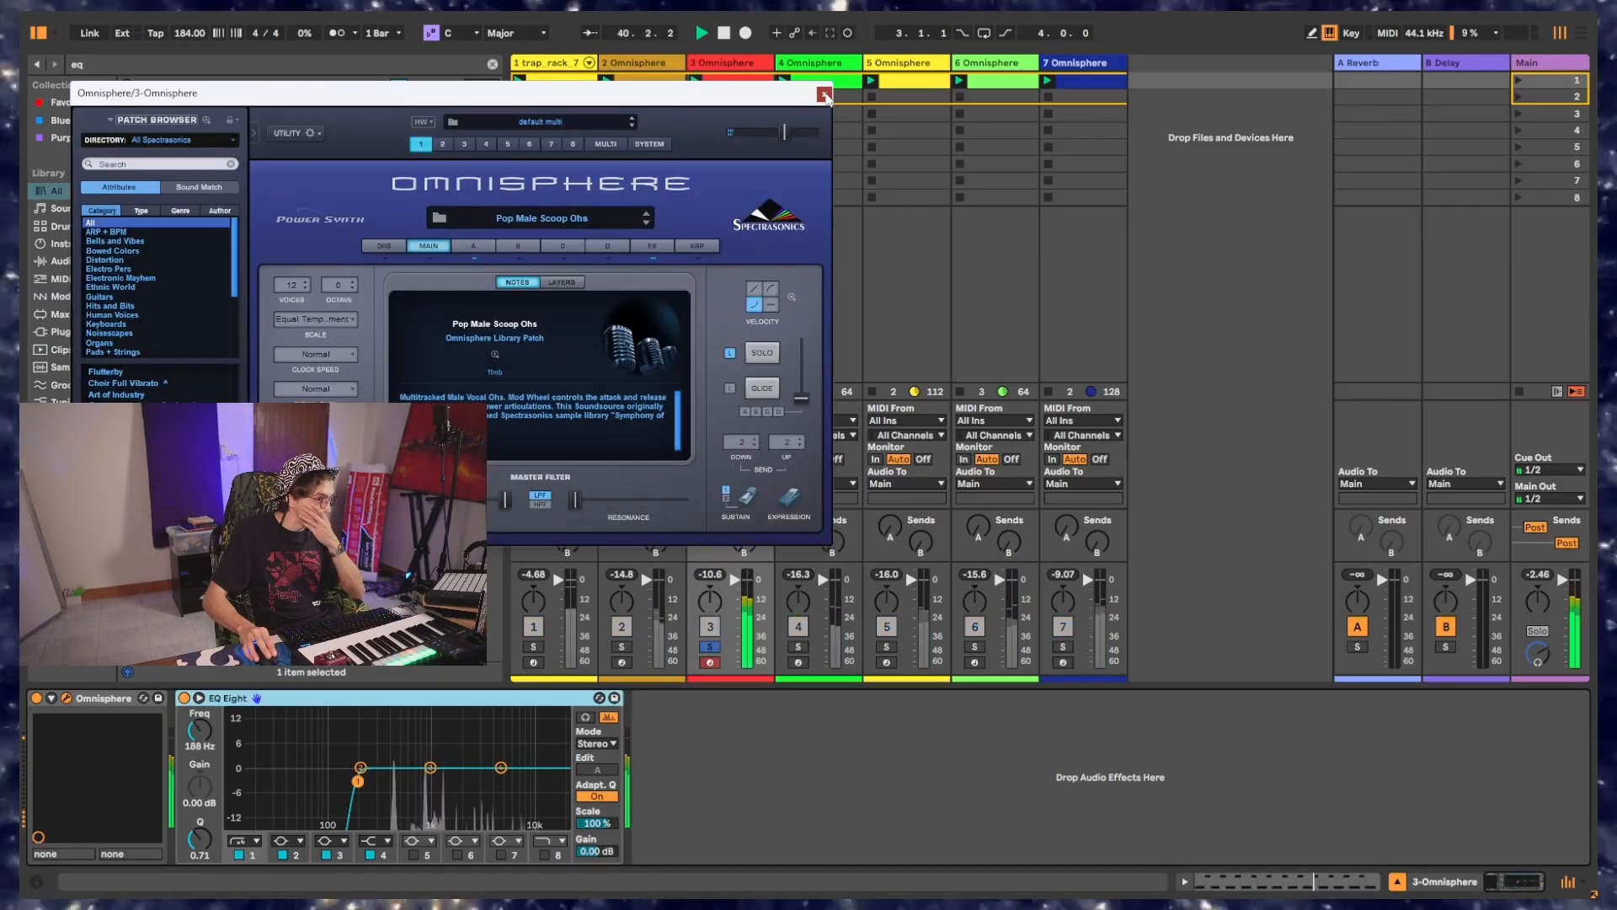
left_click(823, 94)
left_click(715, 647)
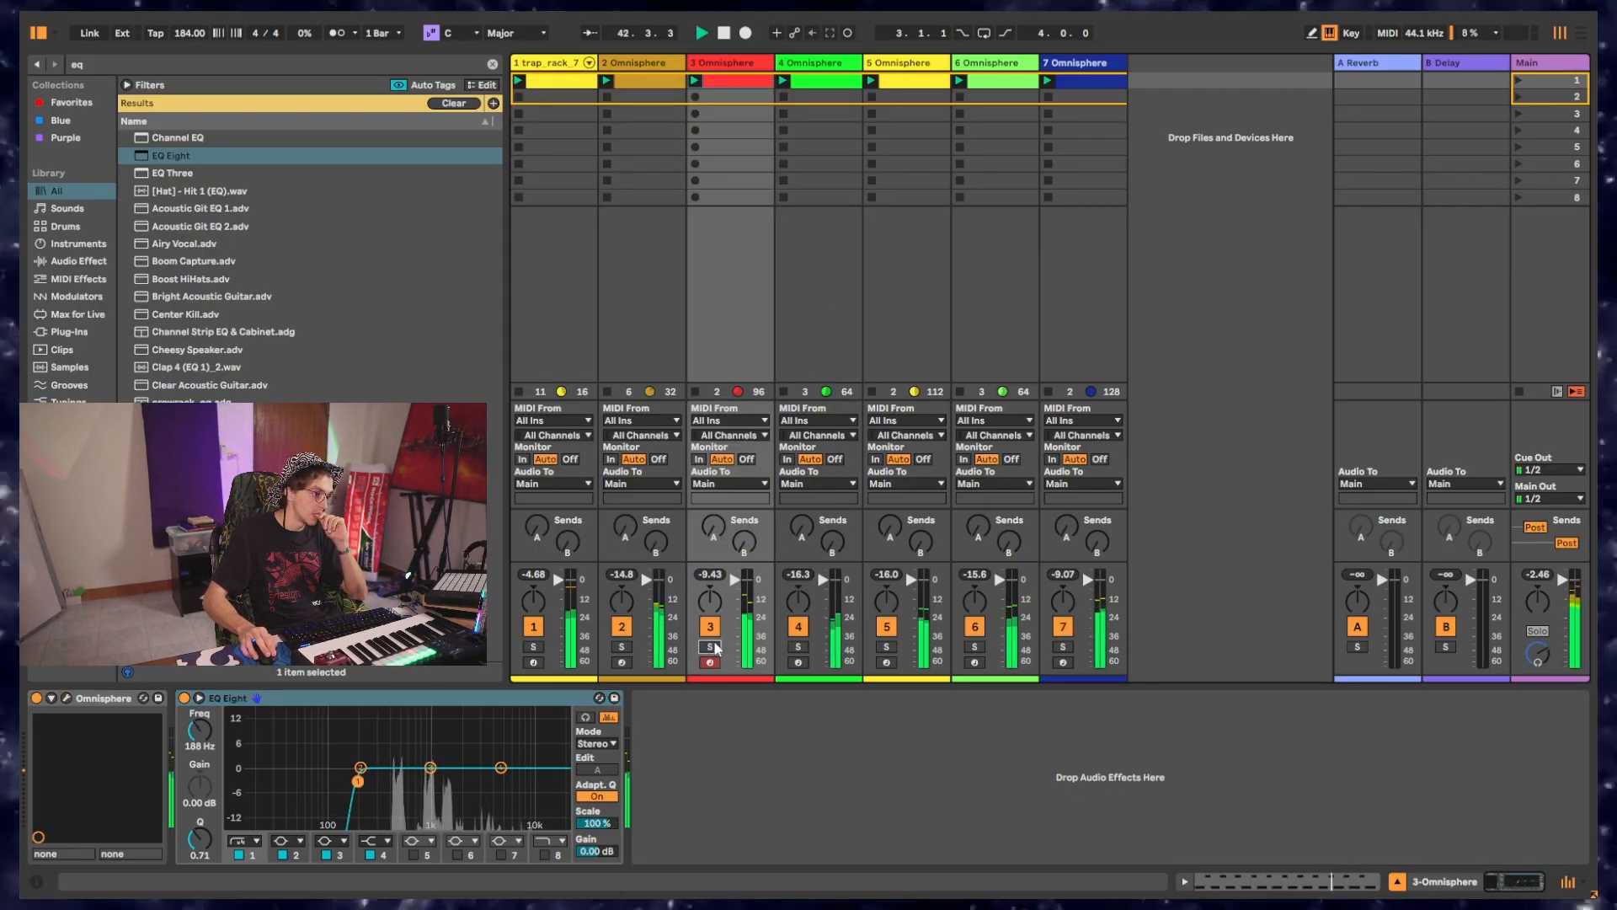
Solo track 4, raise its Omnisphere output level to about -0.6 dB, unsolo it, and revisit the level in the full mix.
left_click(802, 648)
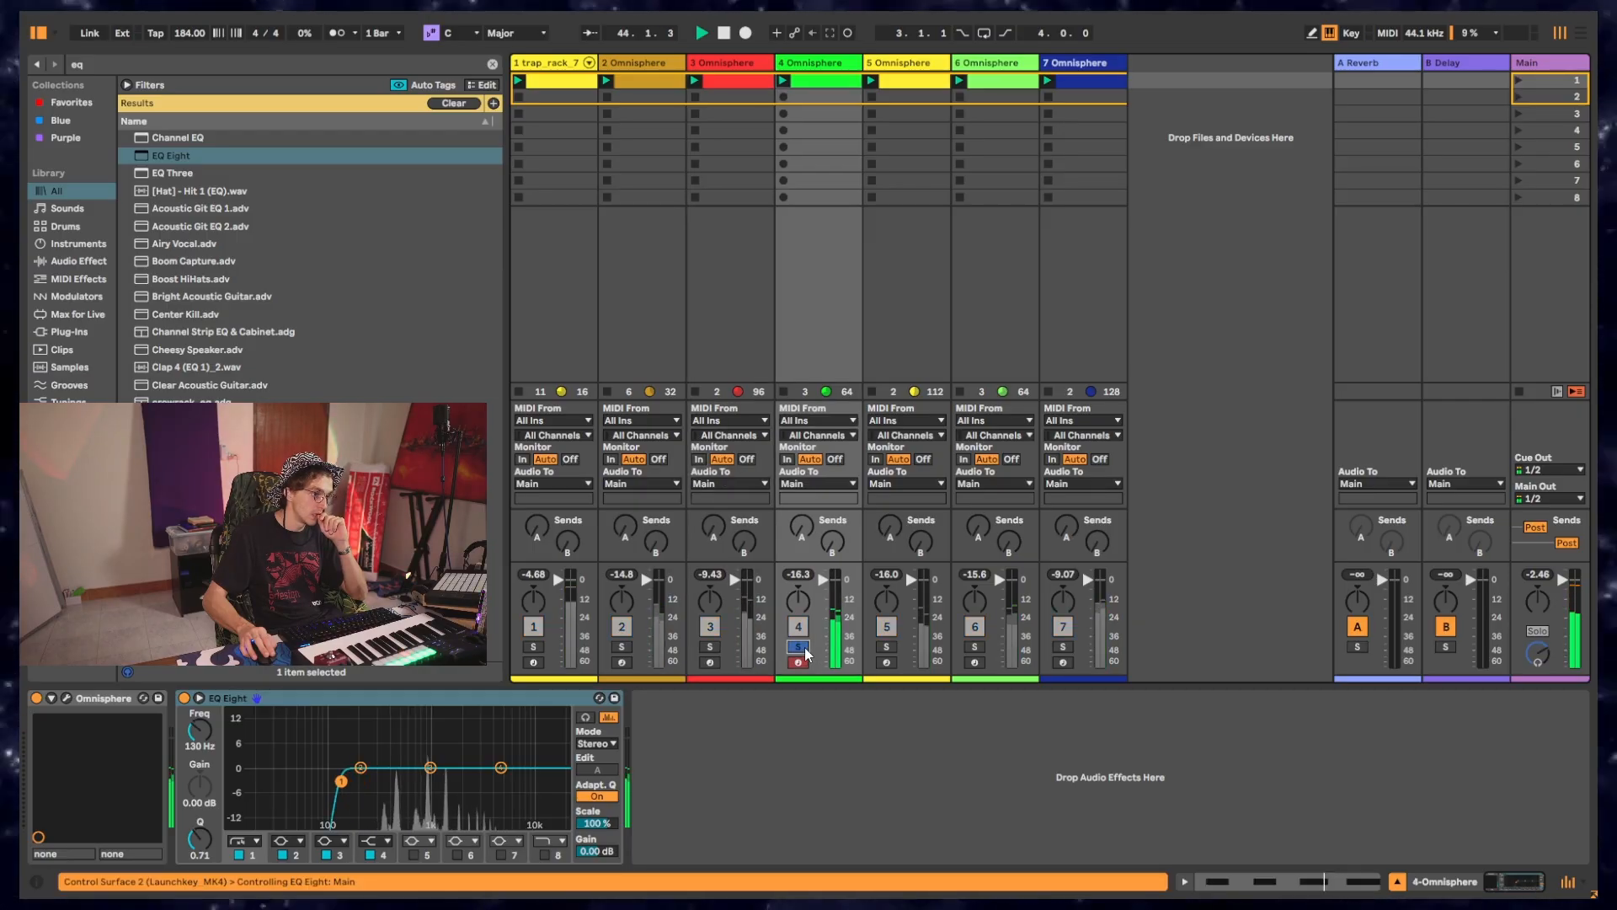
double_click(826, 69)
left_click(66, 697)
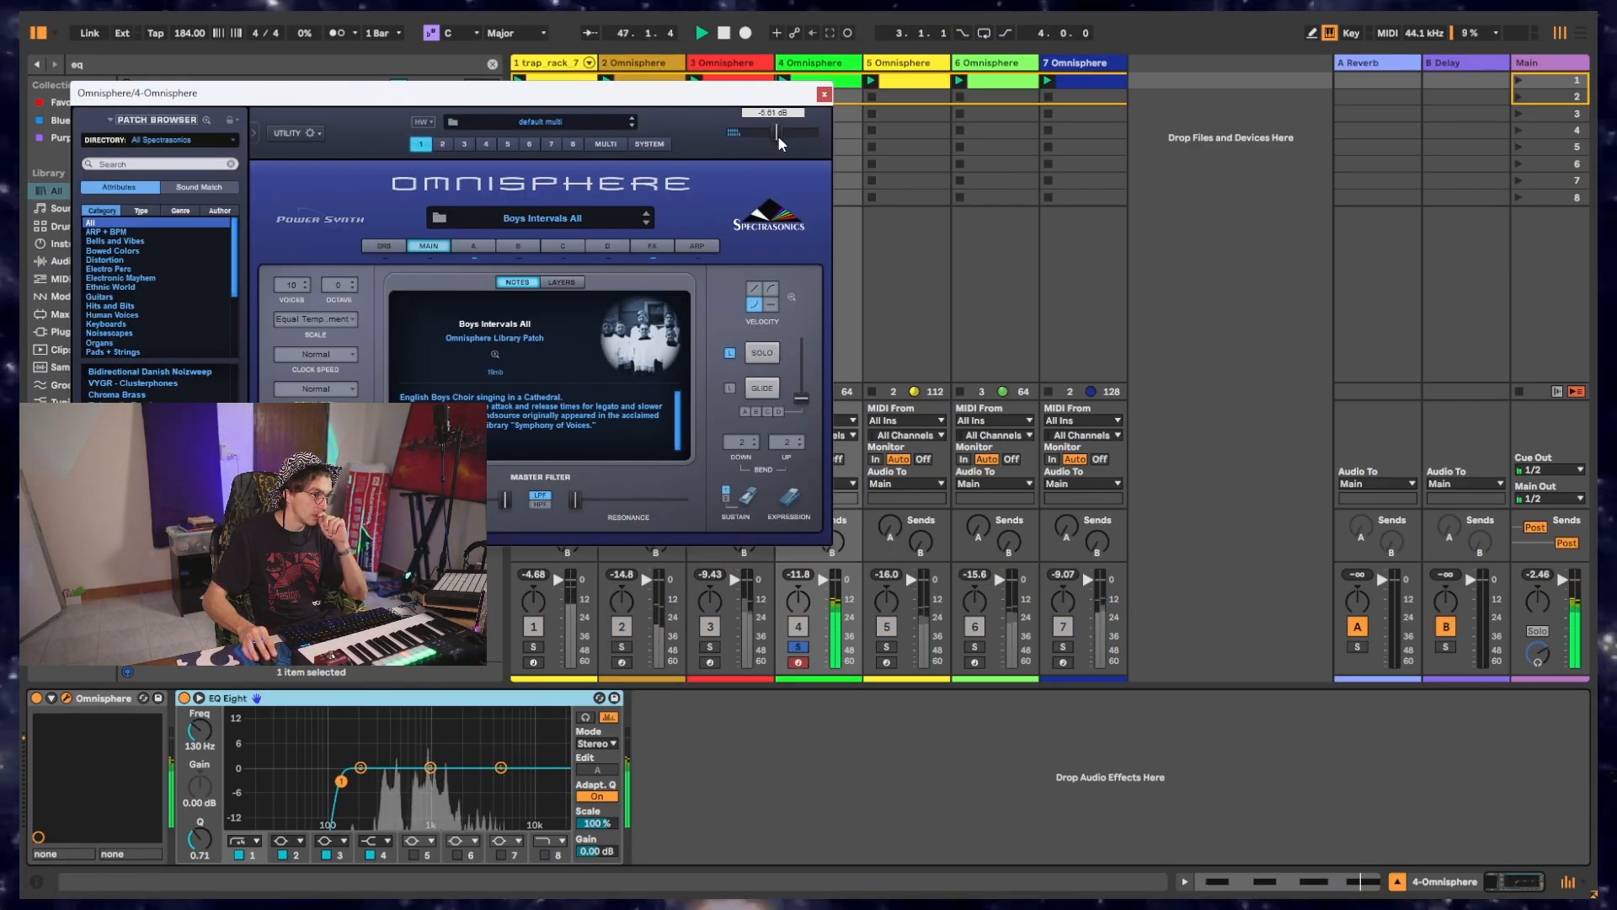
left_click(823, 95)
left_click(798, 646)
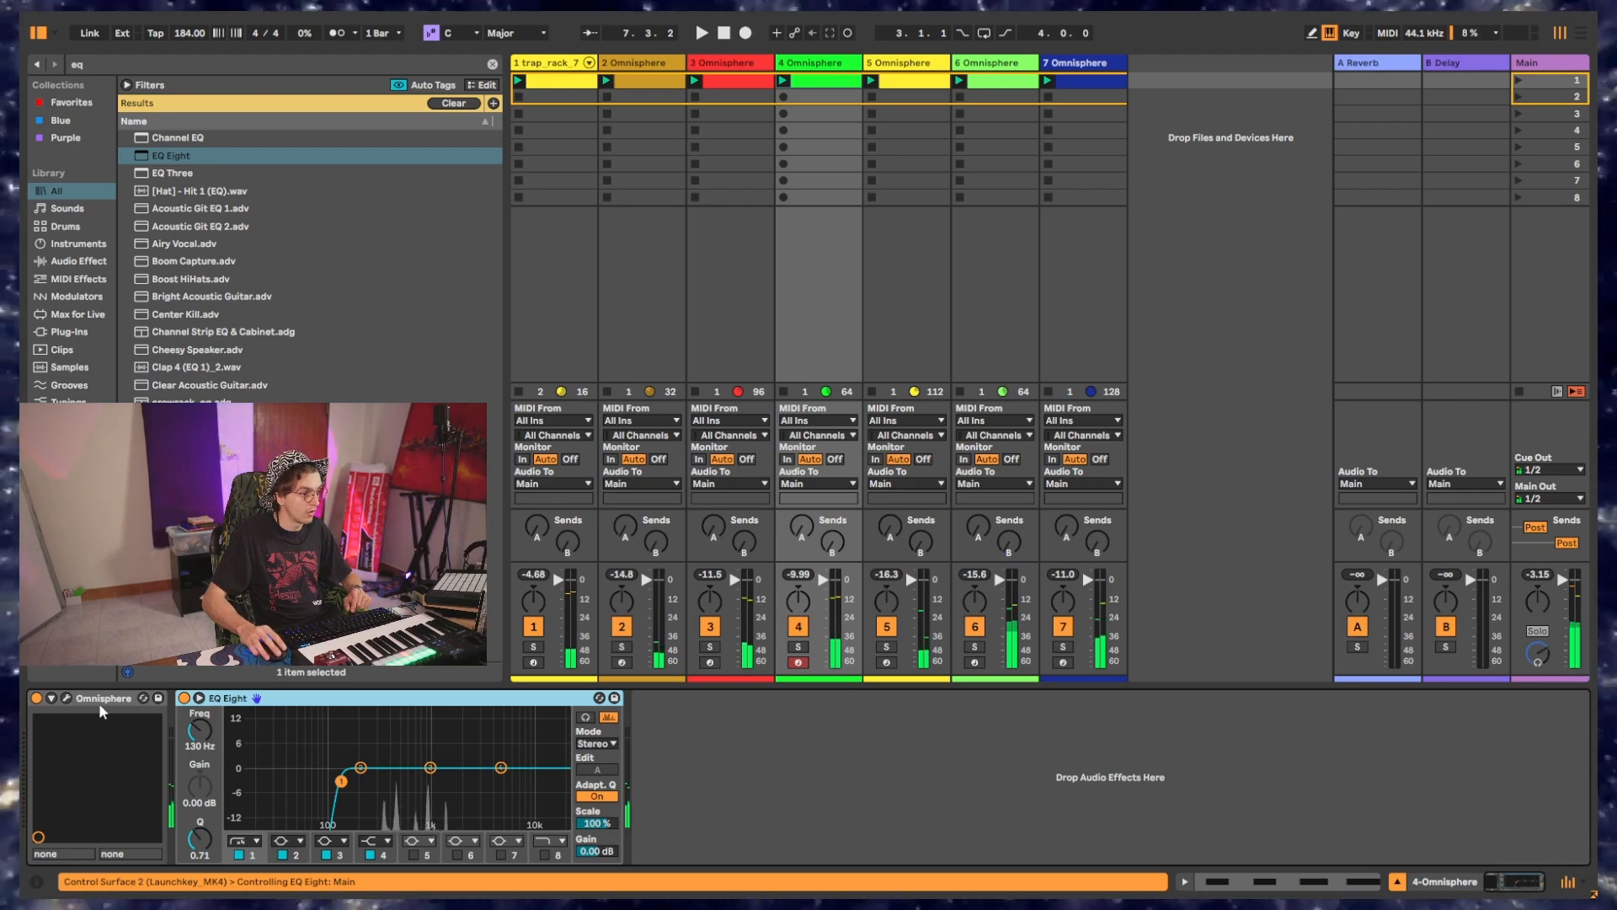
left_click(66, 699)
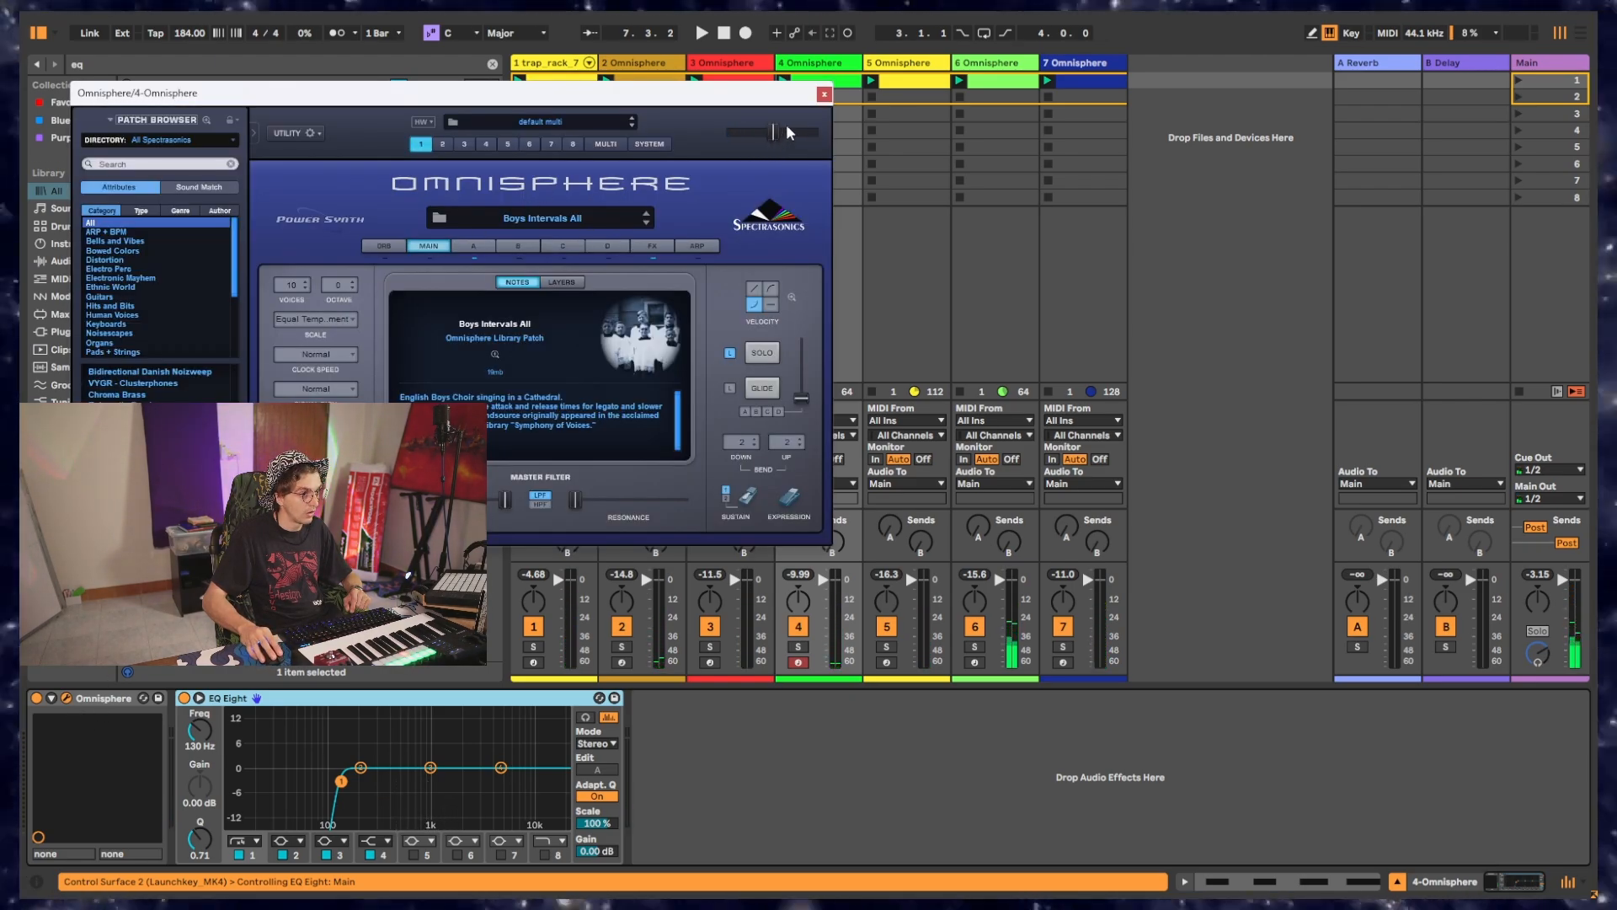
left_click(824, 96)
Solo track 2, set its Omnisphere output level to about -1 dB, and close the plug-in window.
left_click(637, 610)
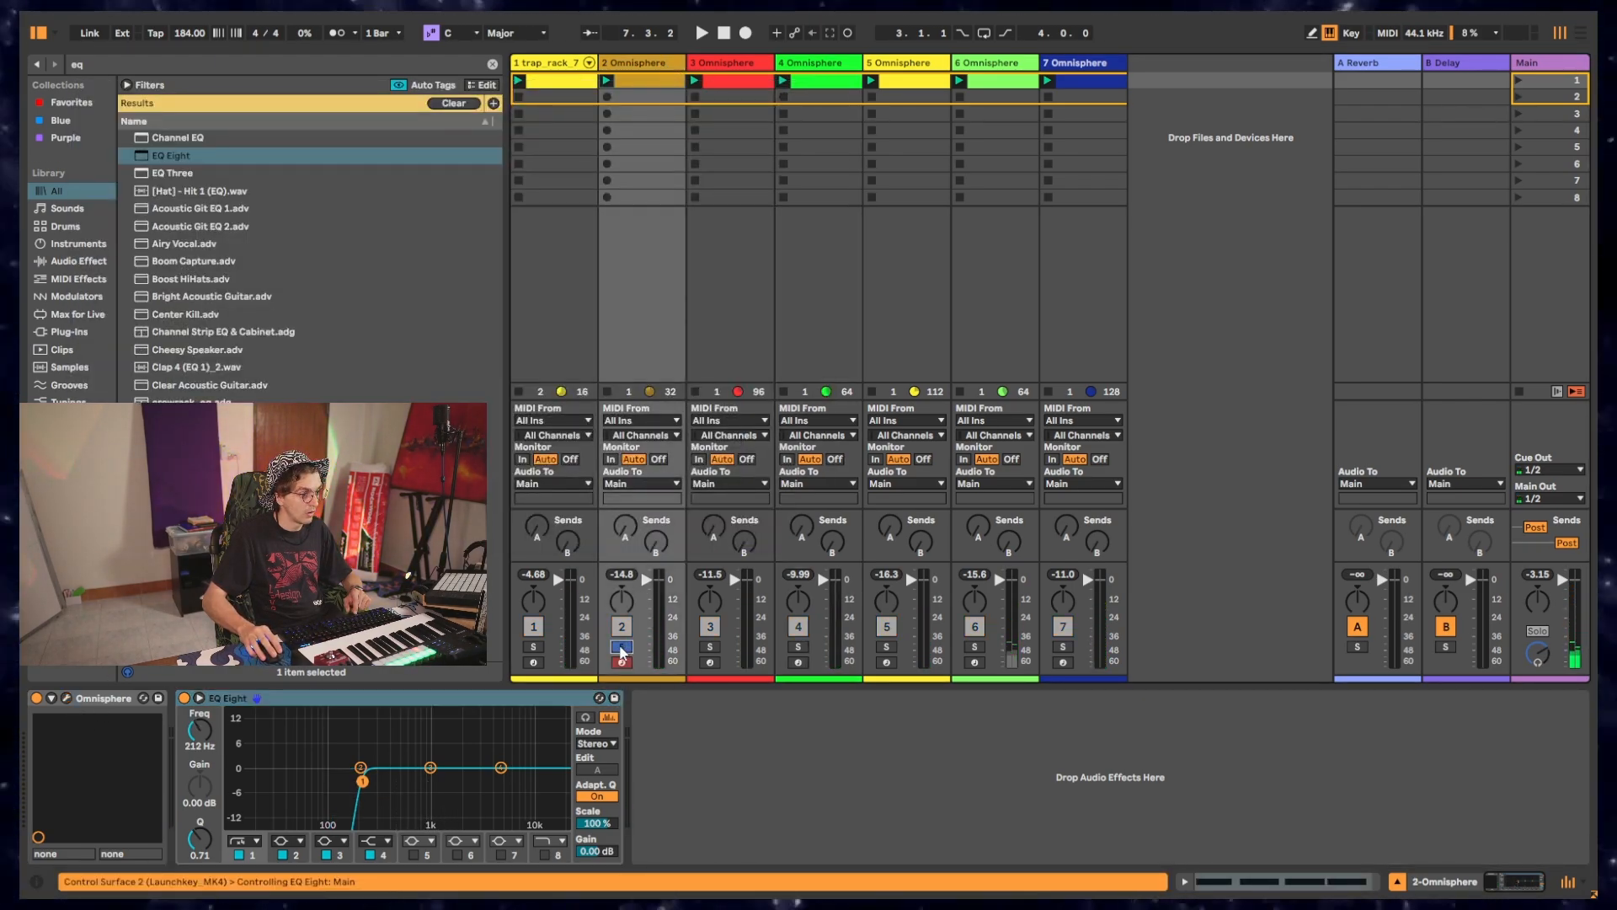
left_click(67, 699)
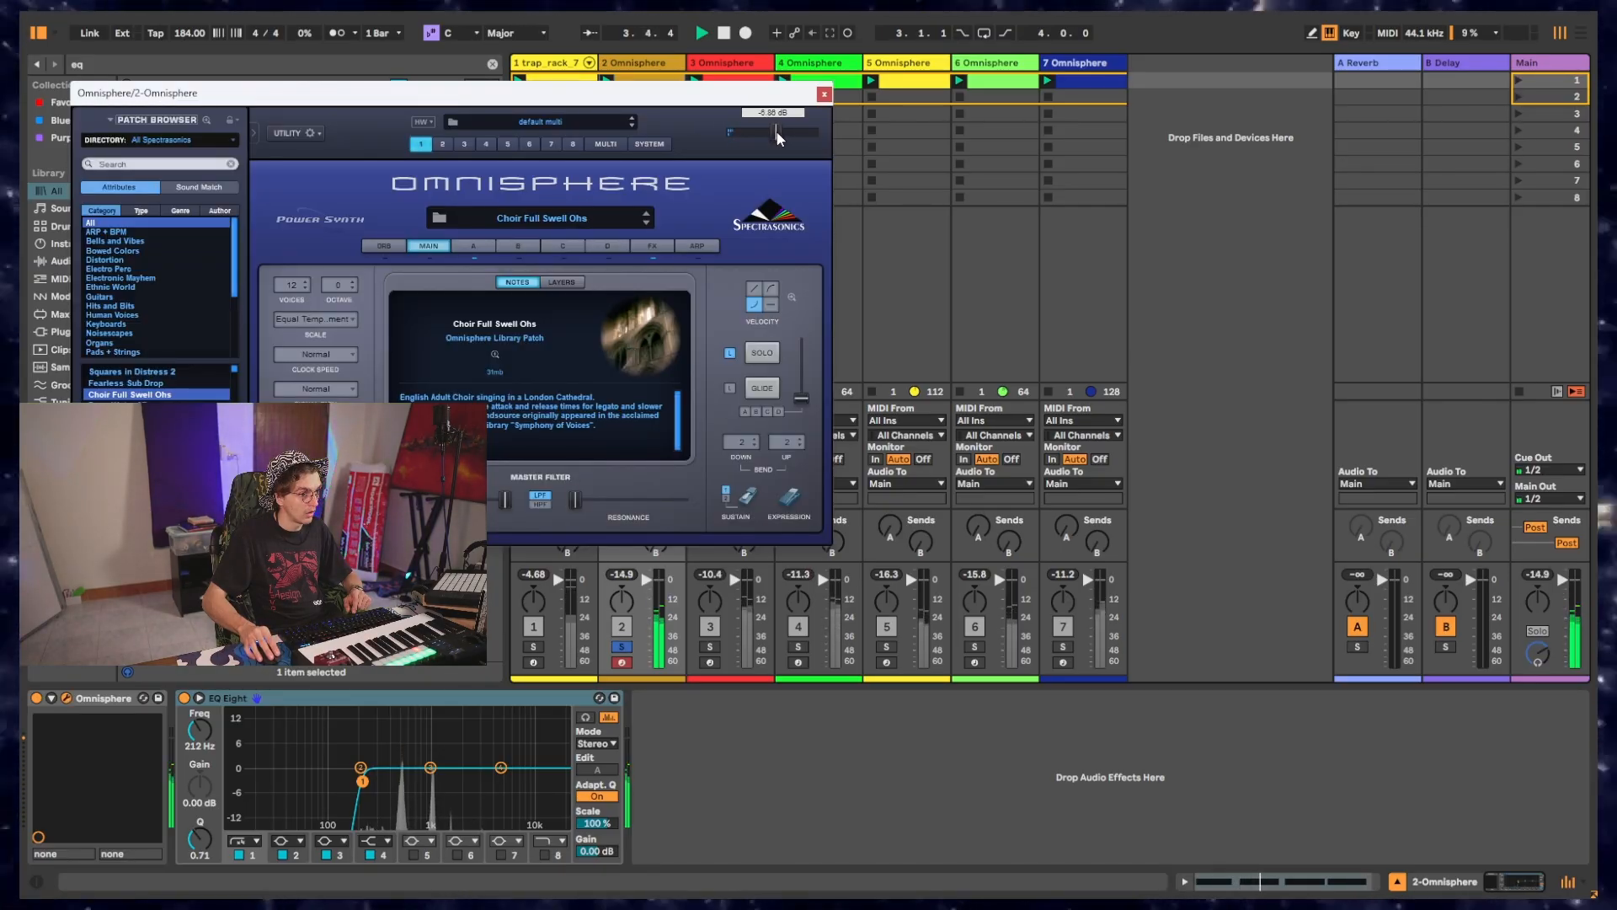
left_click(824, 95)
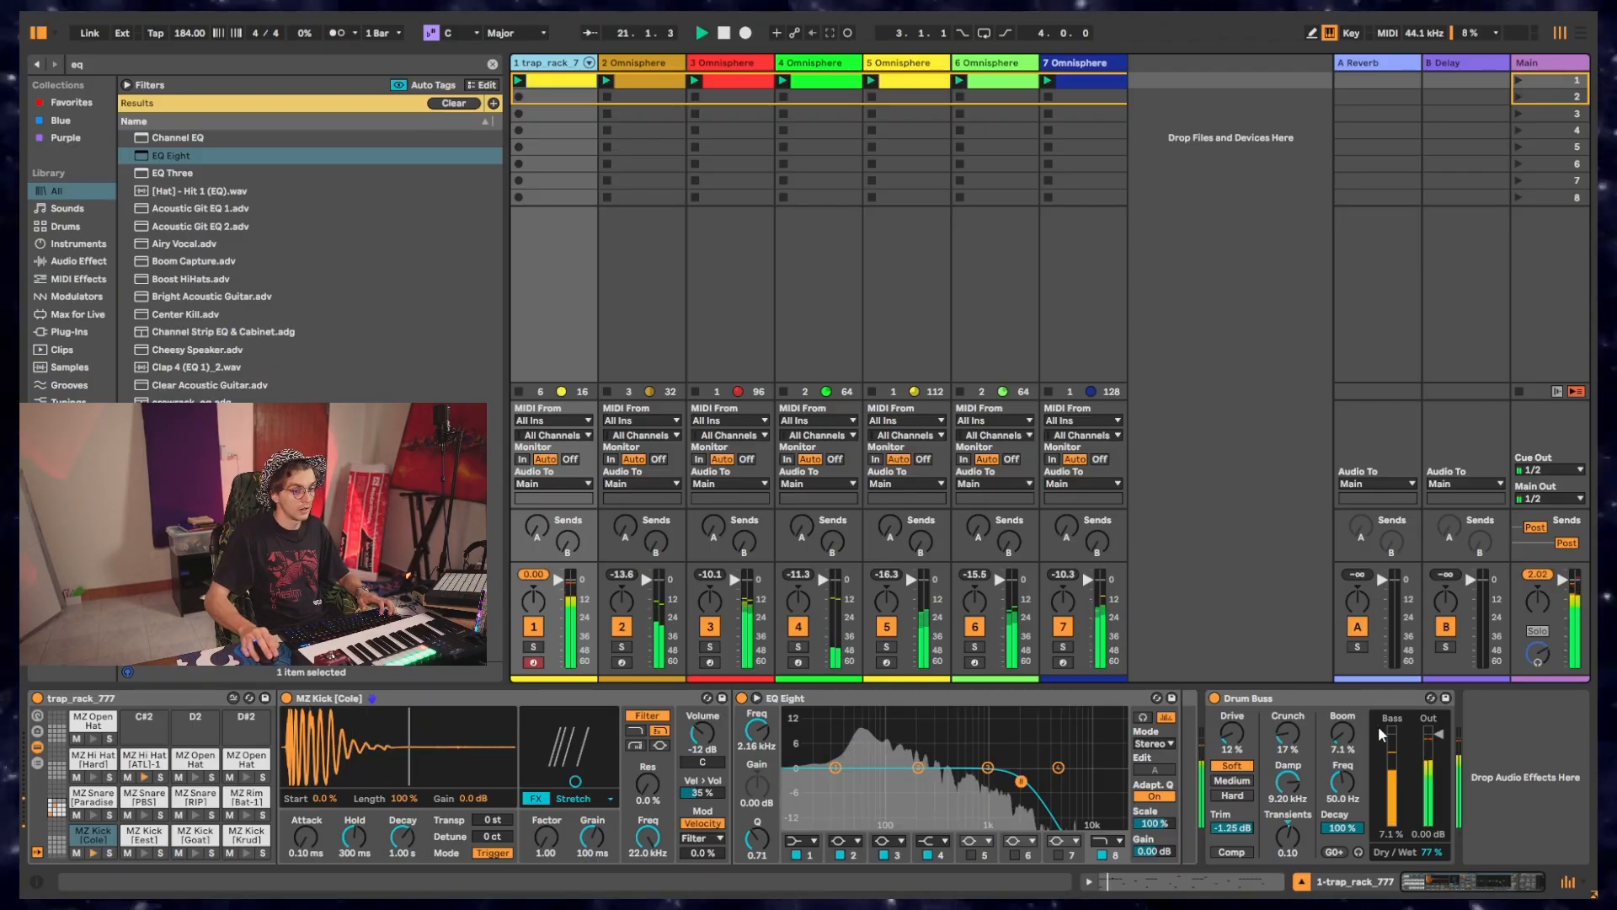
Set the kick's Drum Buss dry/wet to 98 % and check the Main track's loudness in Youlean Loudness Meter 2.
left_click_drag(1440, 853, 1437, 838)
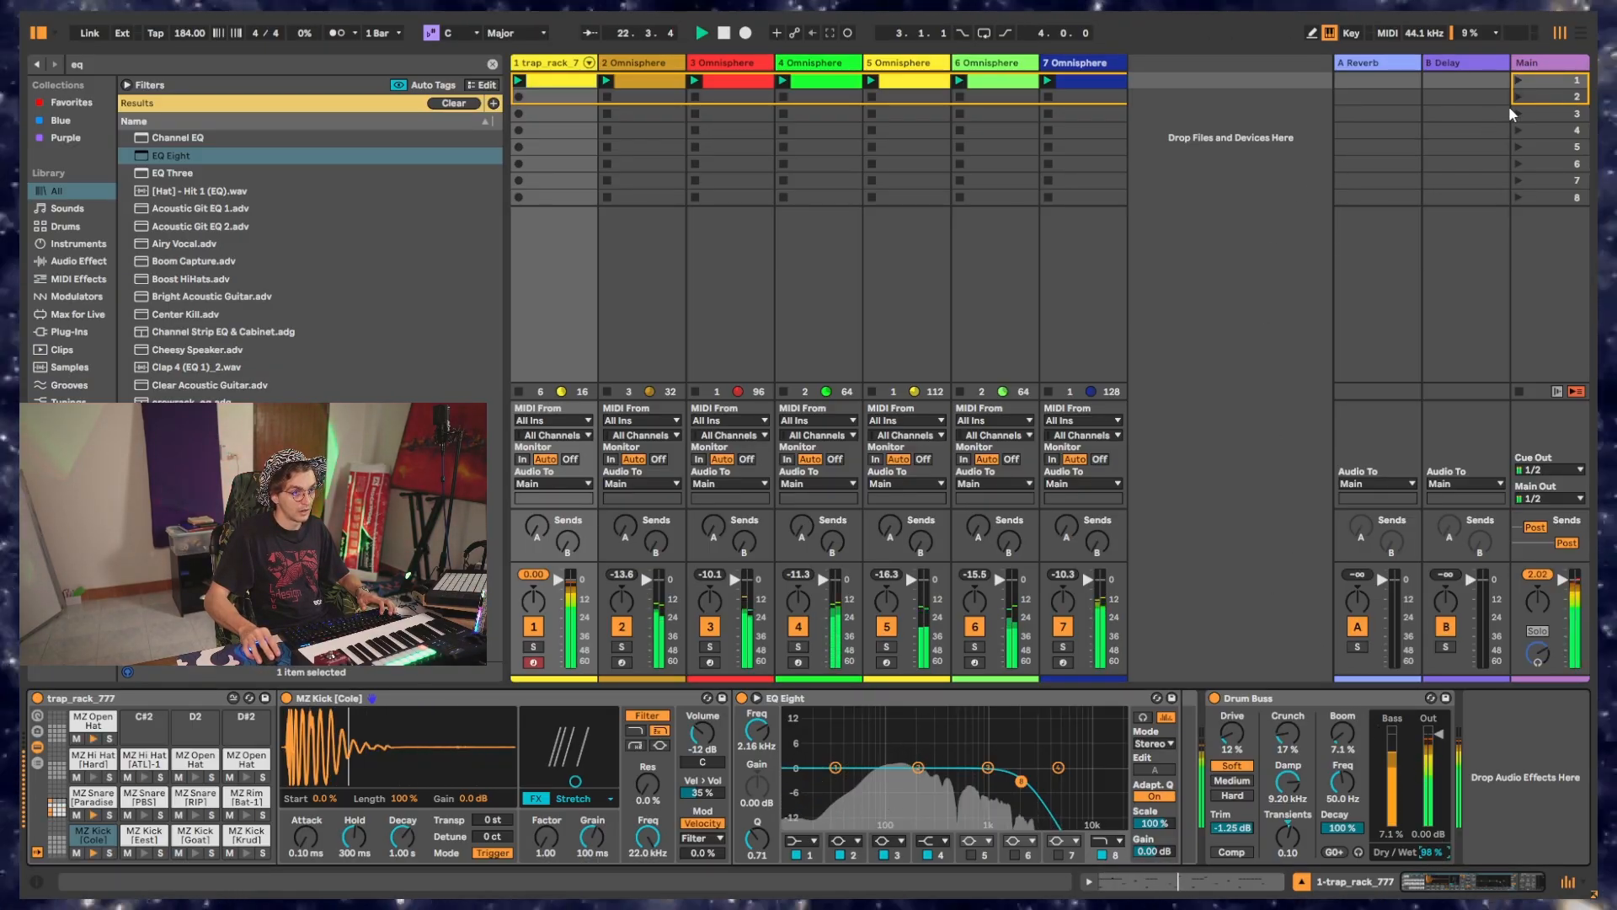
left_click(1536, 64)
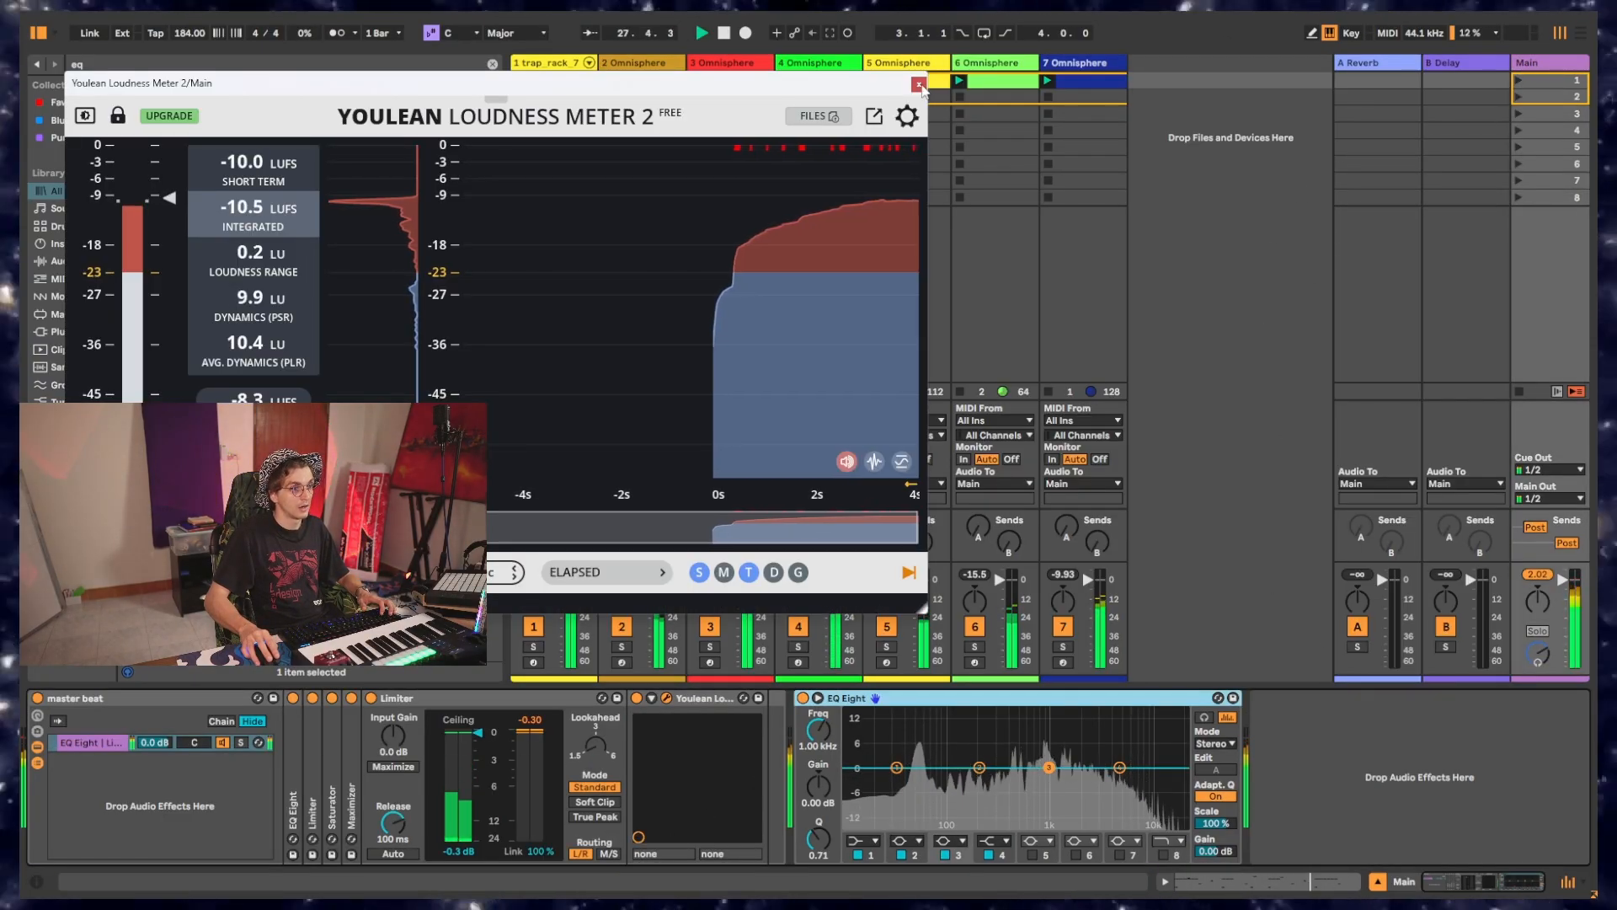
left_click(920, 84)
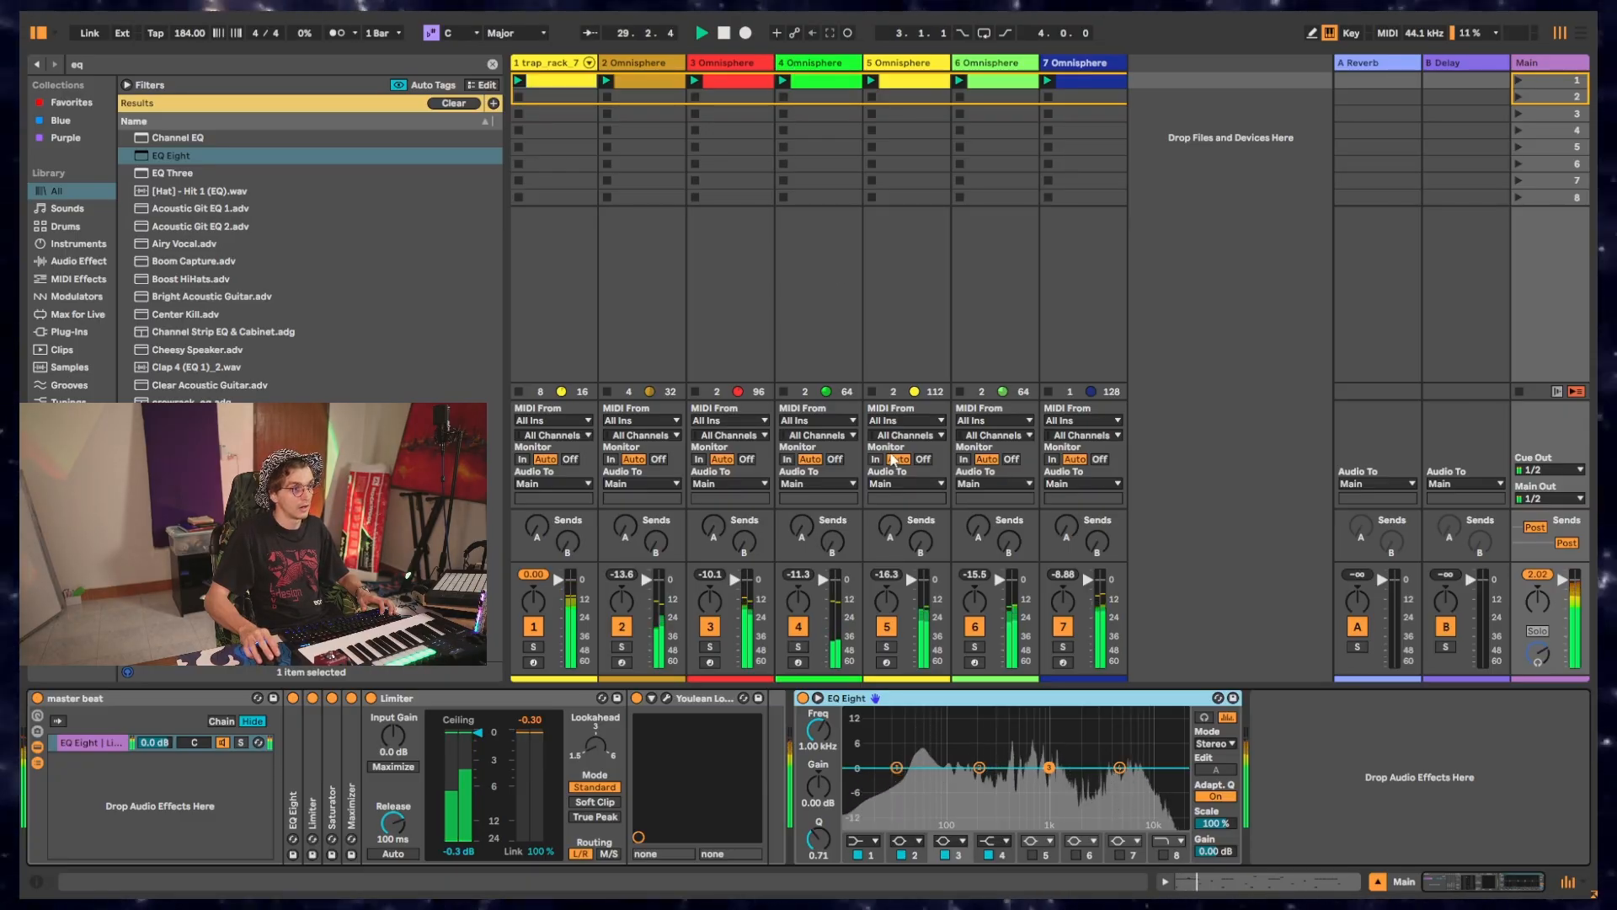
Audition tracks 6 and 5 in solo and raise track 5's send to the A Reverb return.
left_click(975, 647)
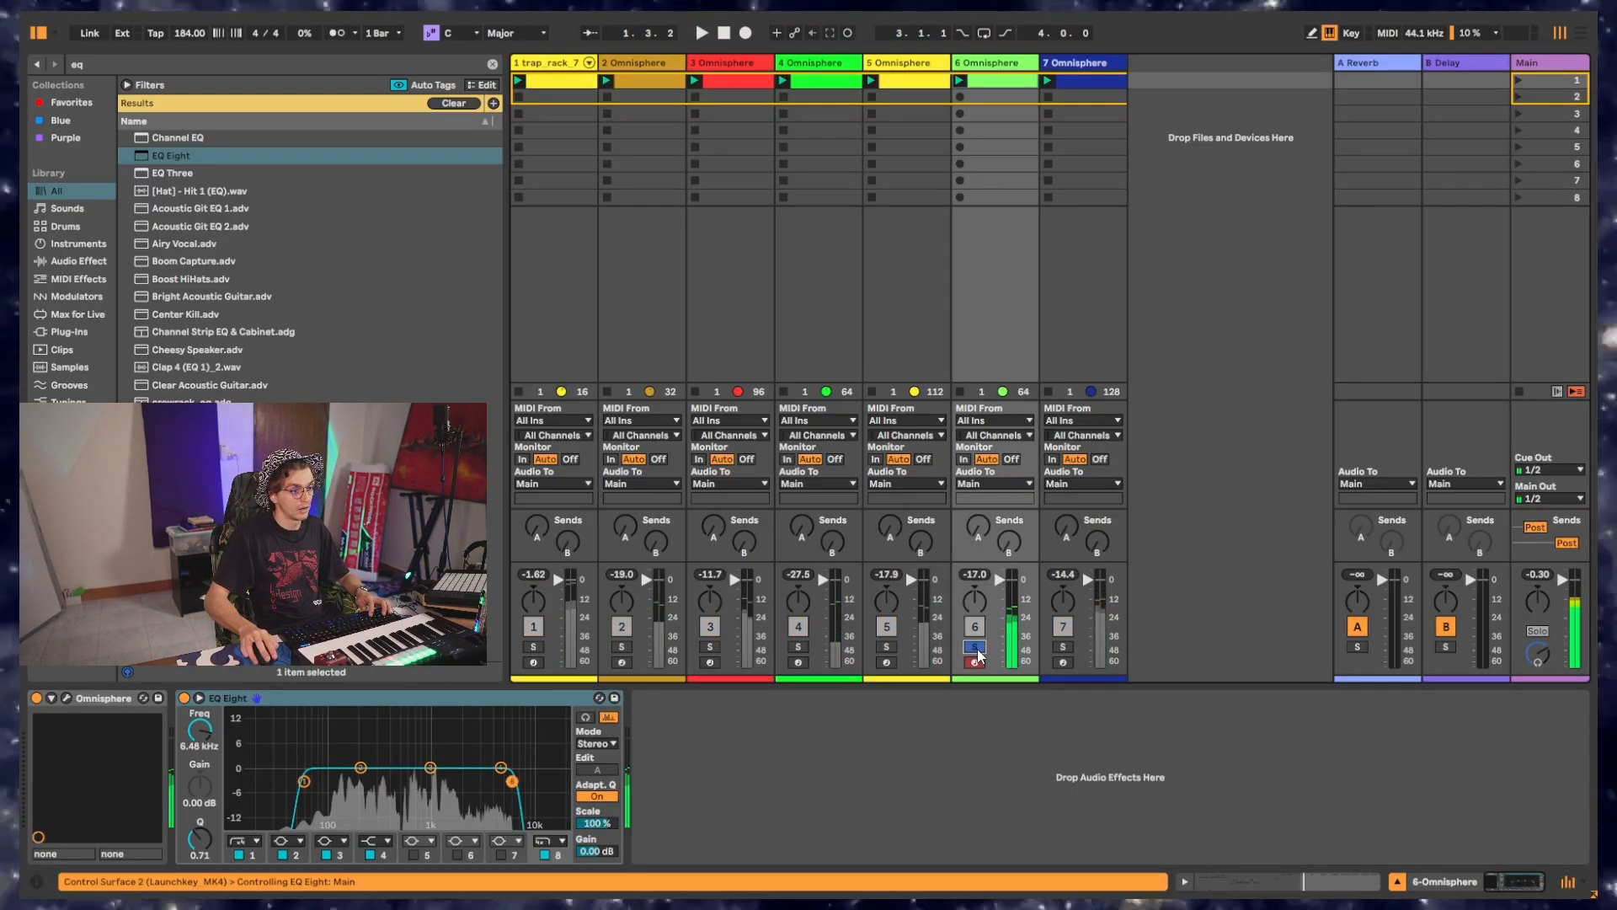
left_click(884, 649)
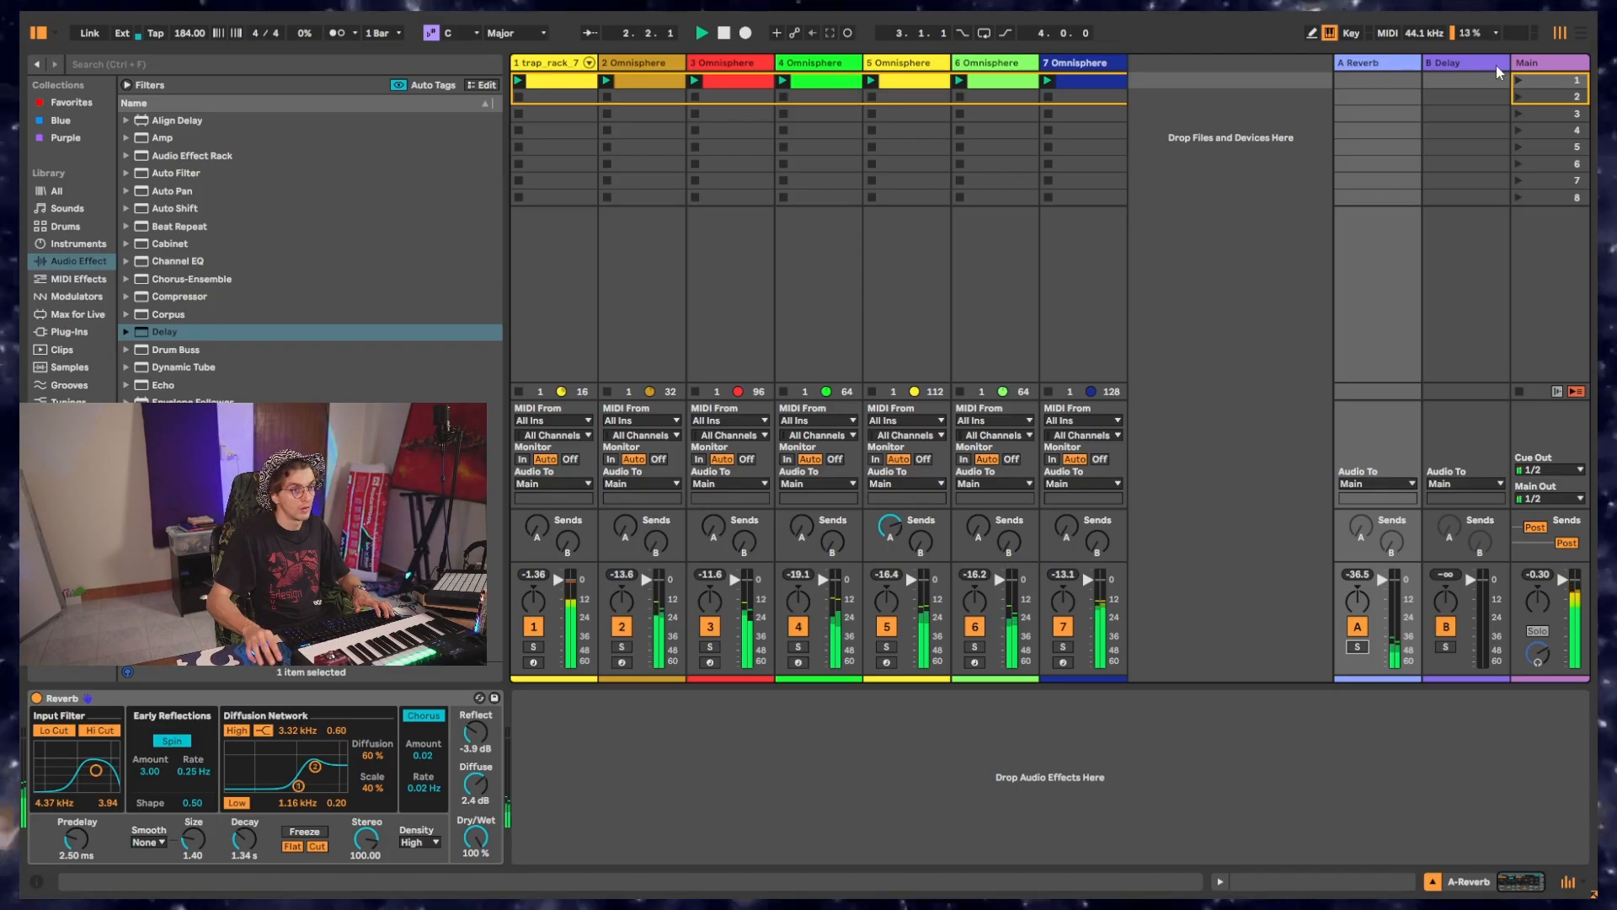
Check the Main track's loudness in Youlean Loudness Meter 2 and close the meter.
left_click(1523, 63)
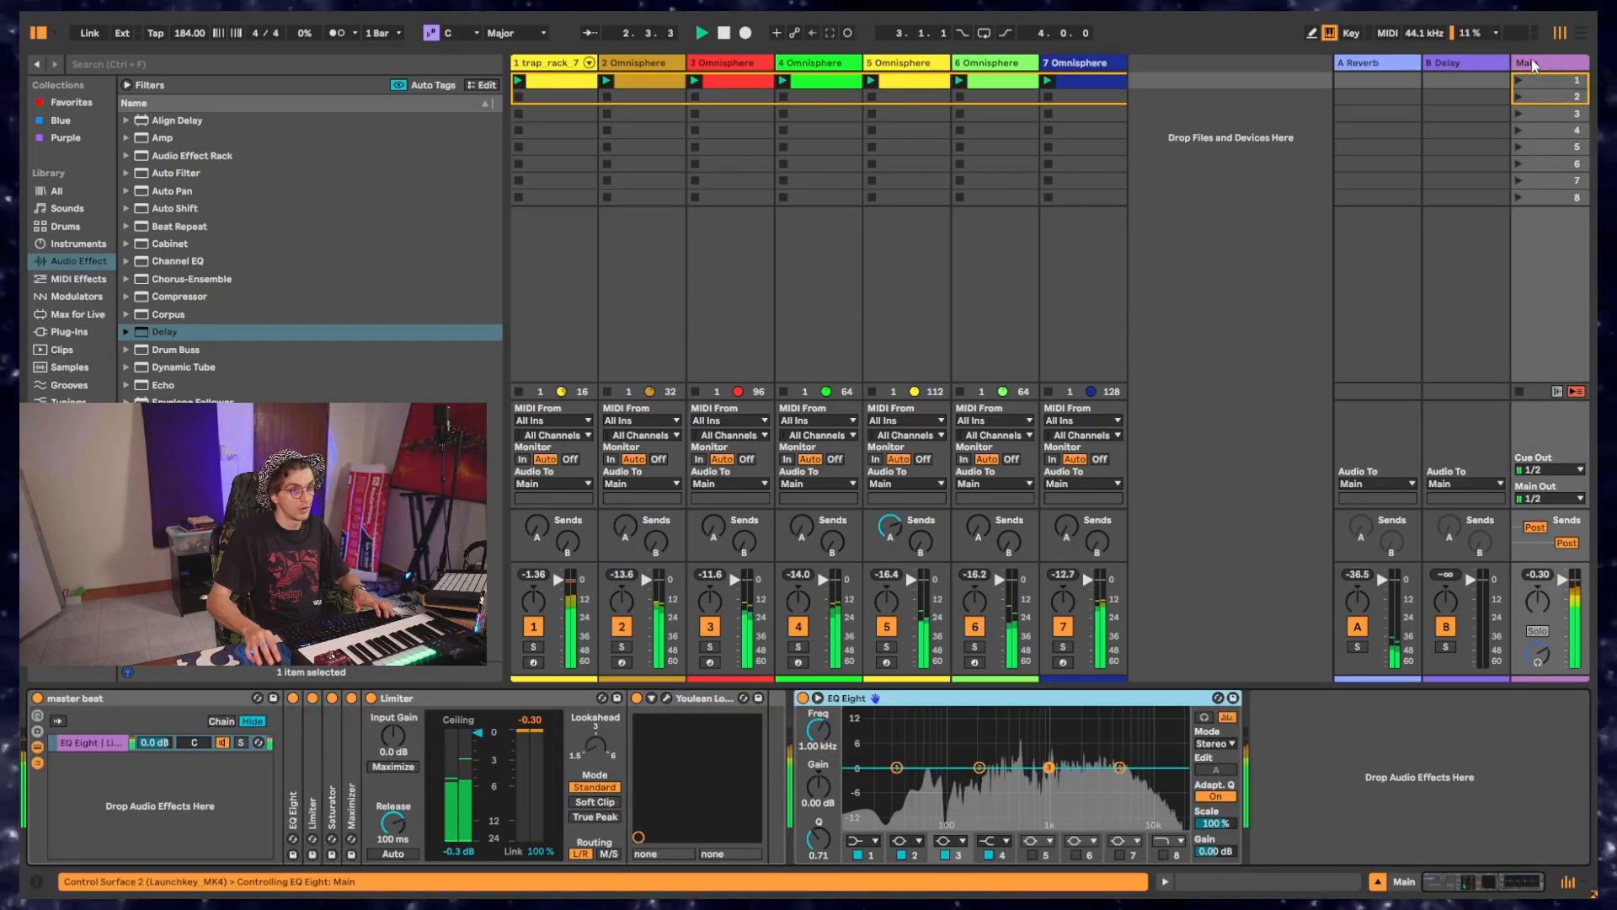
left_click(667, 698)
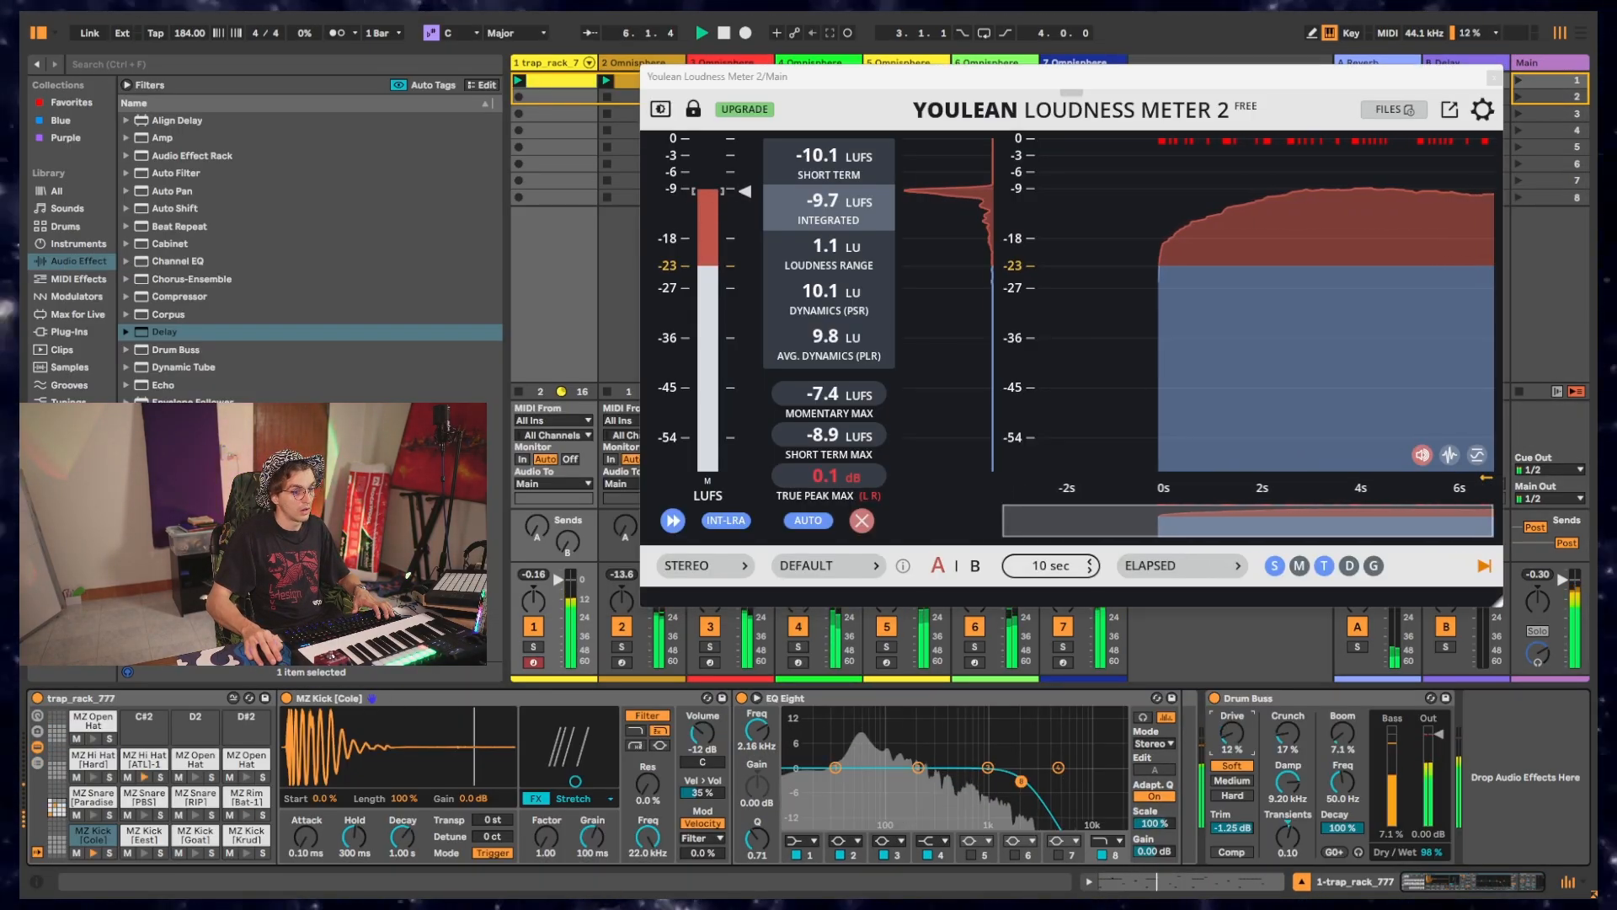
left_click(1493, 78)
Audition Omnisphere tracks 3, 4 and 2 in solo to compare the layers.
left_click(784, 65)
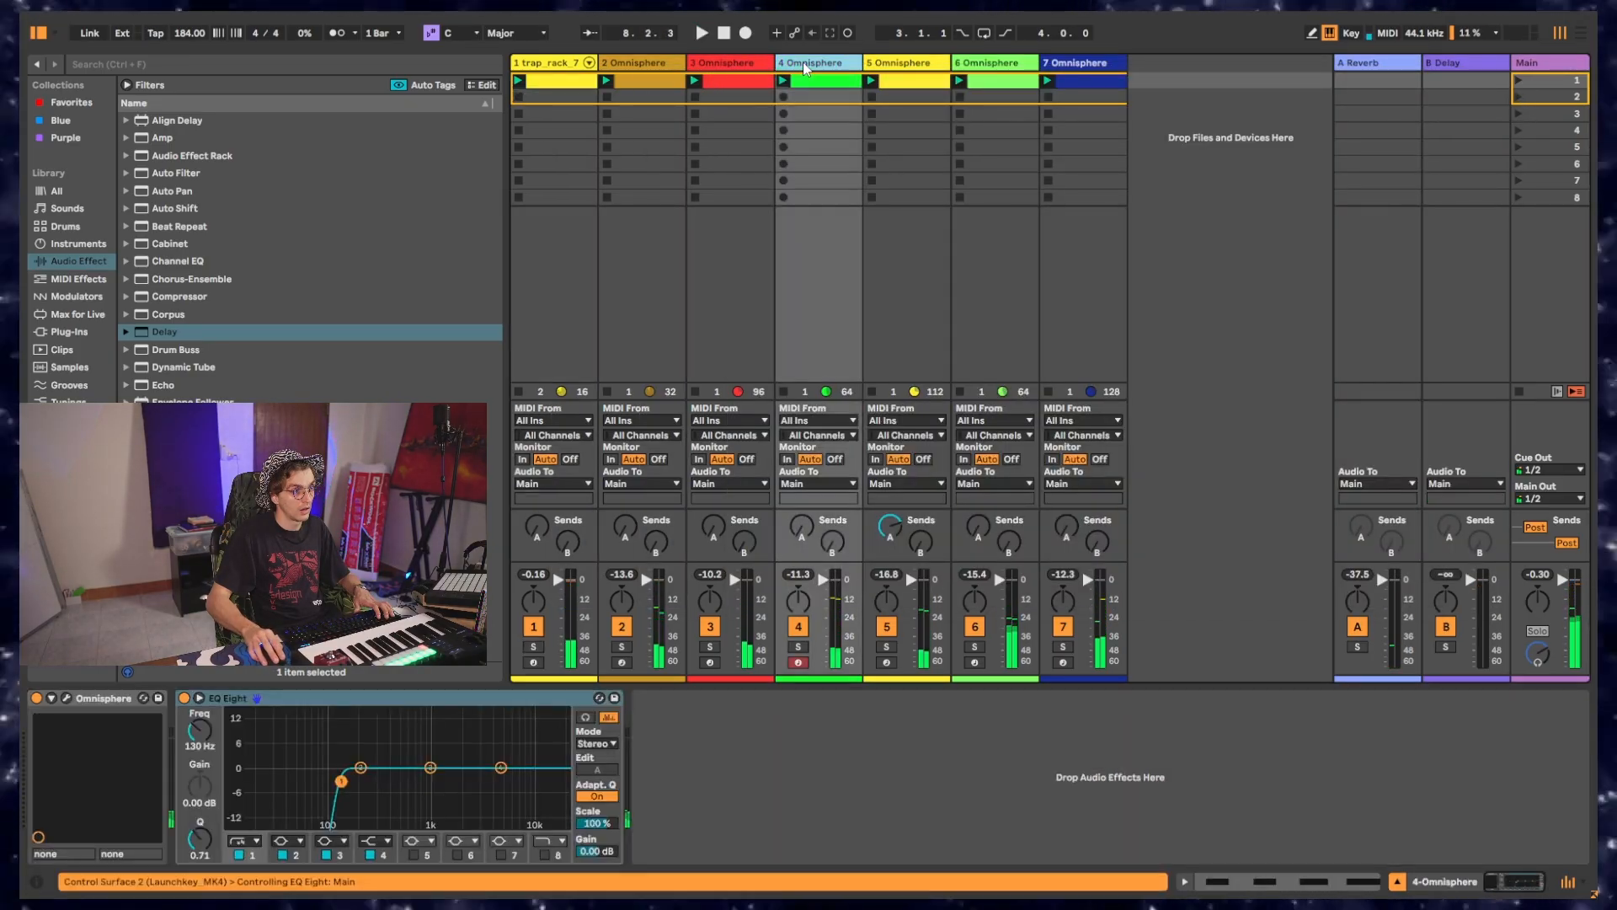
left_click(703, 649)
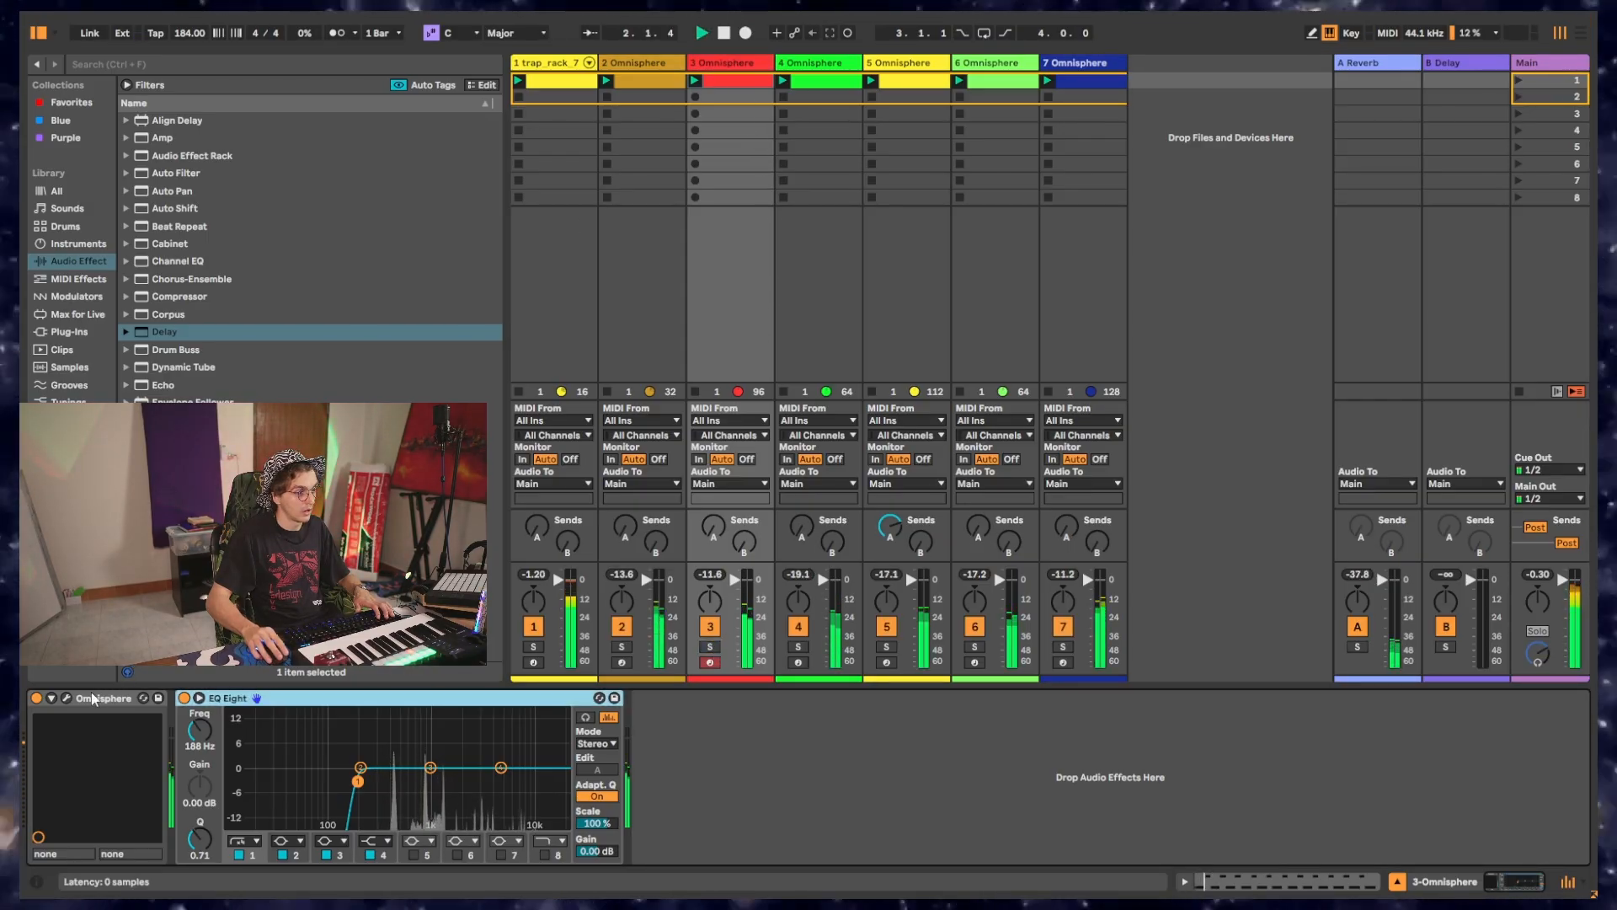
left_click(796, 663)
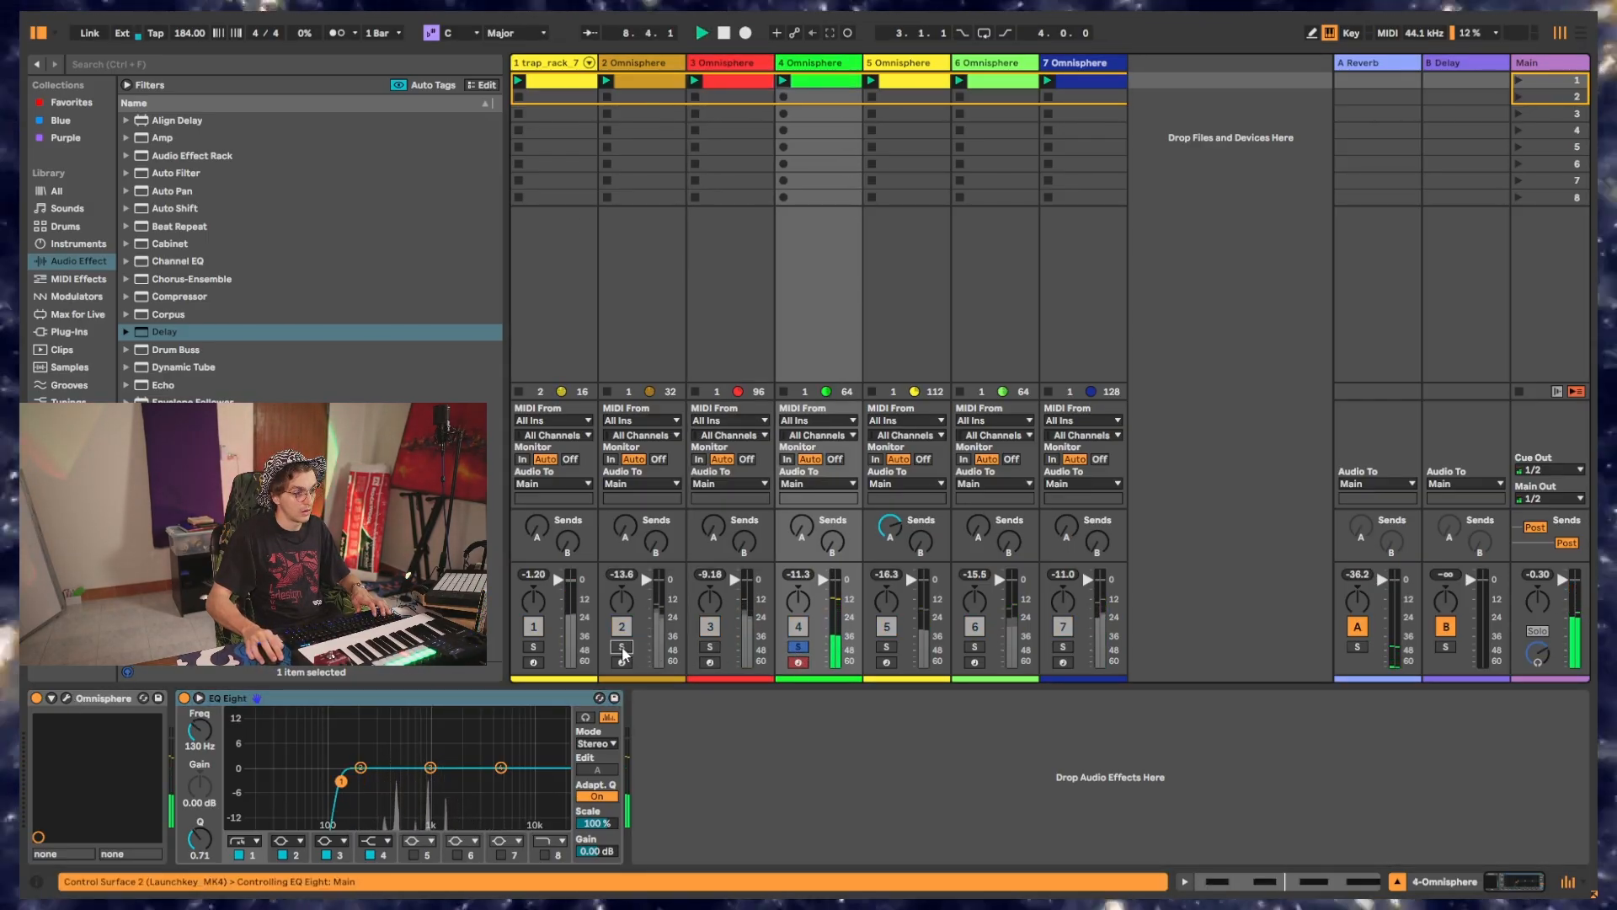
left_click(622, 647)
Move the green Omnisphere track 4 directly after track 2 and group the first three Omnisphere tracks.
left_click_drag(814, 69, 677, 67)
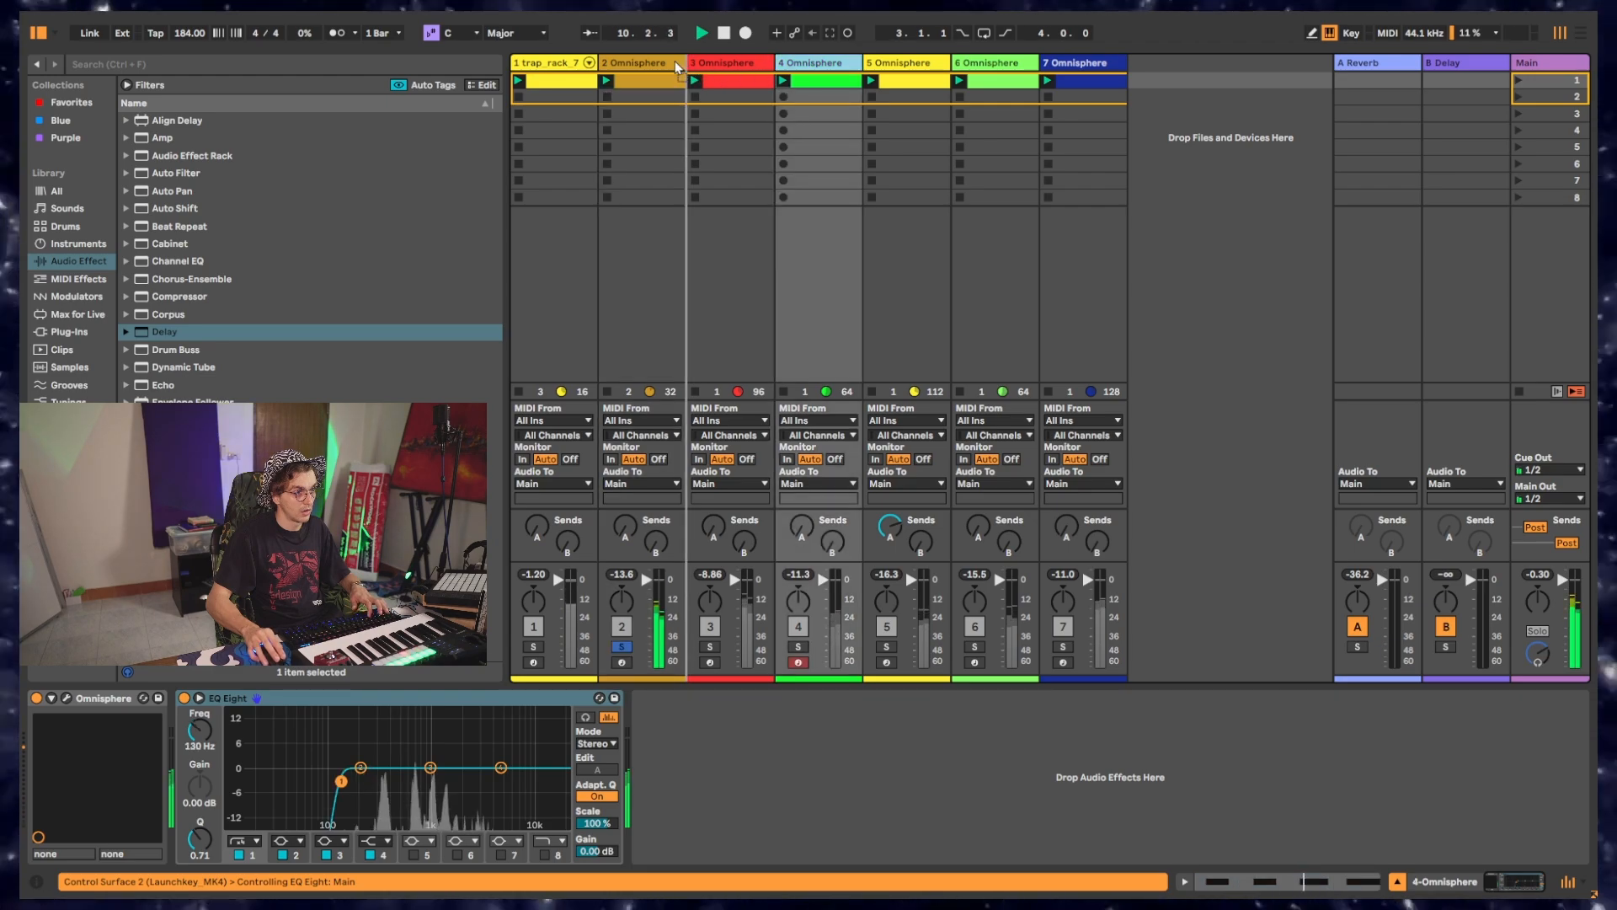
left_click_drag(798, 85, 684, 69)
left_click(645, 70)
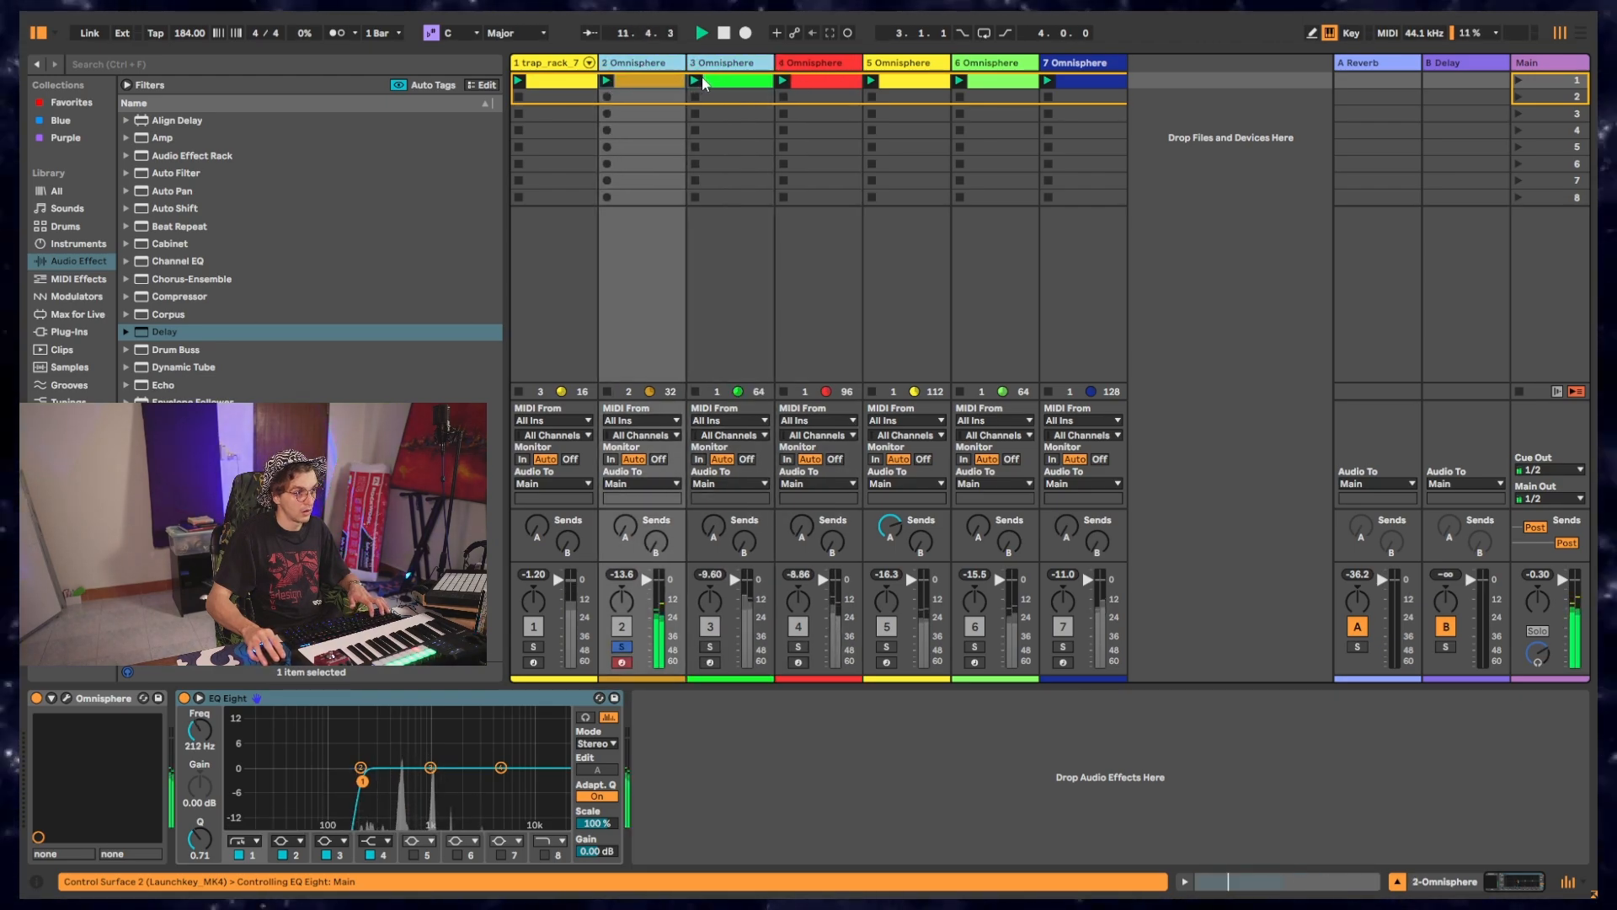
key("ctrl+g")
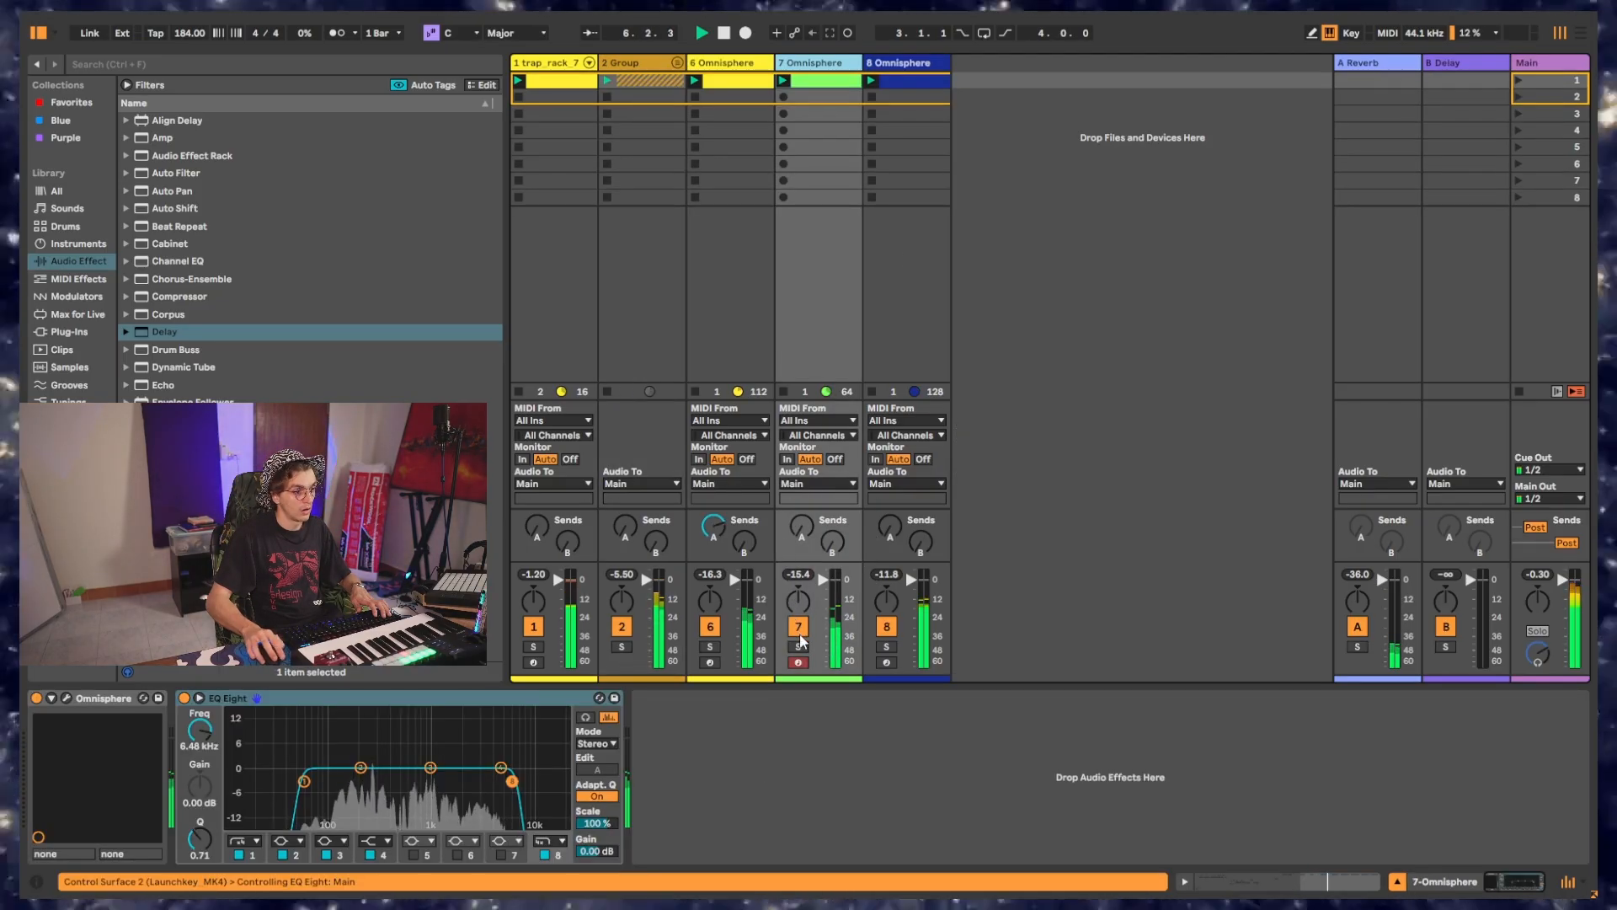
Audition the ungrouped Omnisphere tracks in solo and move the blue track ahead of the light green one.
left_click(802, 651)
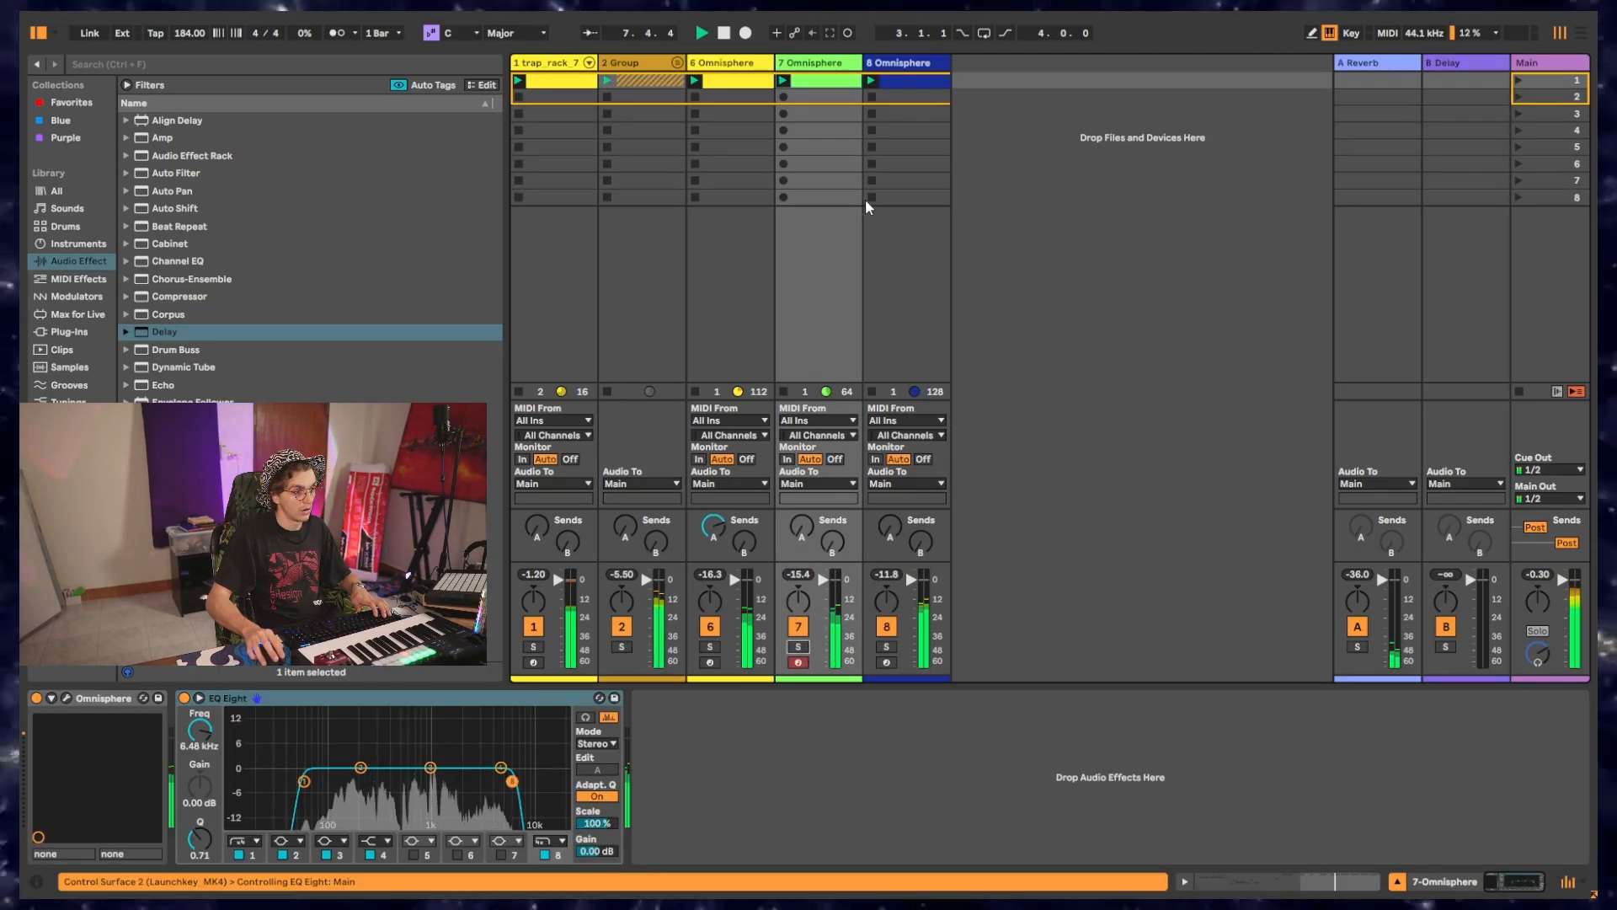
left_click(922, 67)
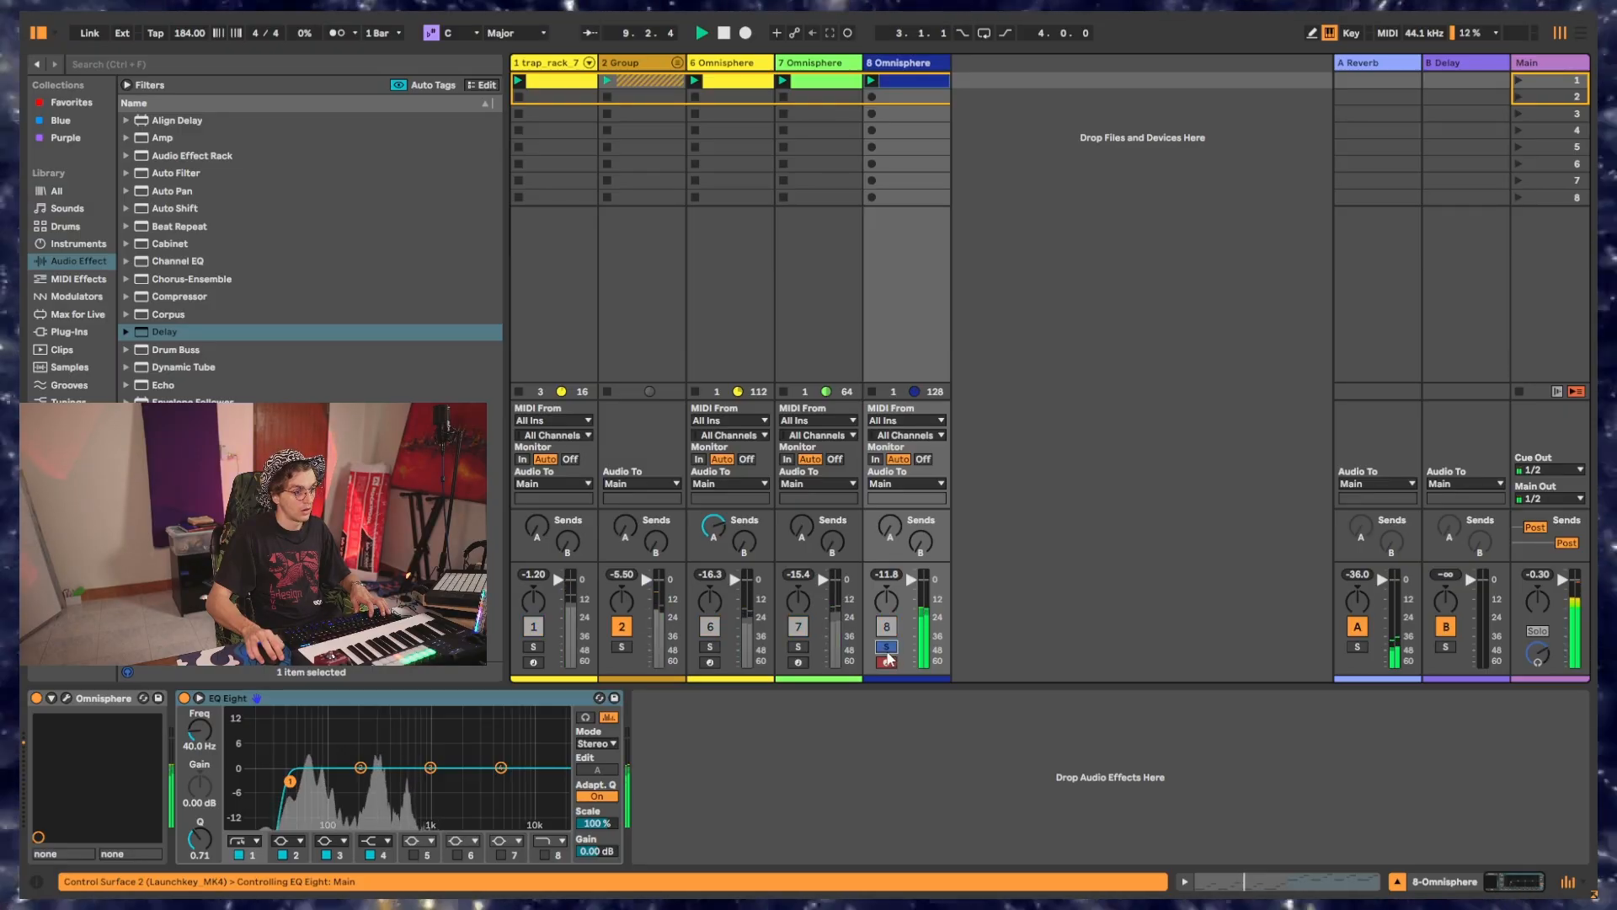
left_click_drag(901, 64, 765, 65)
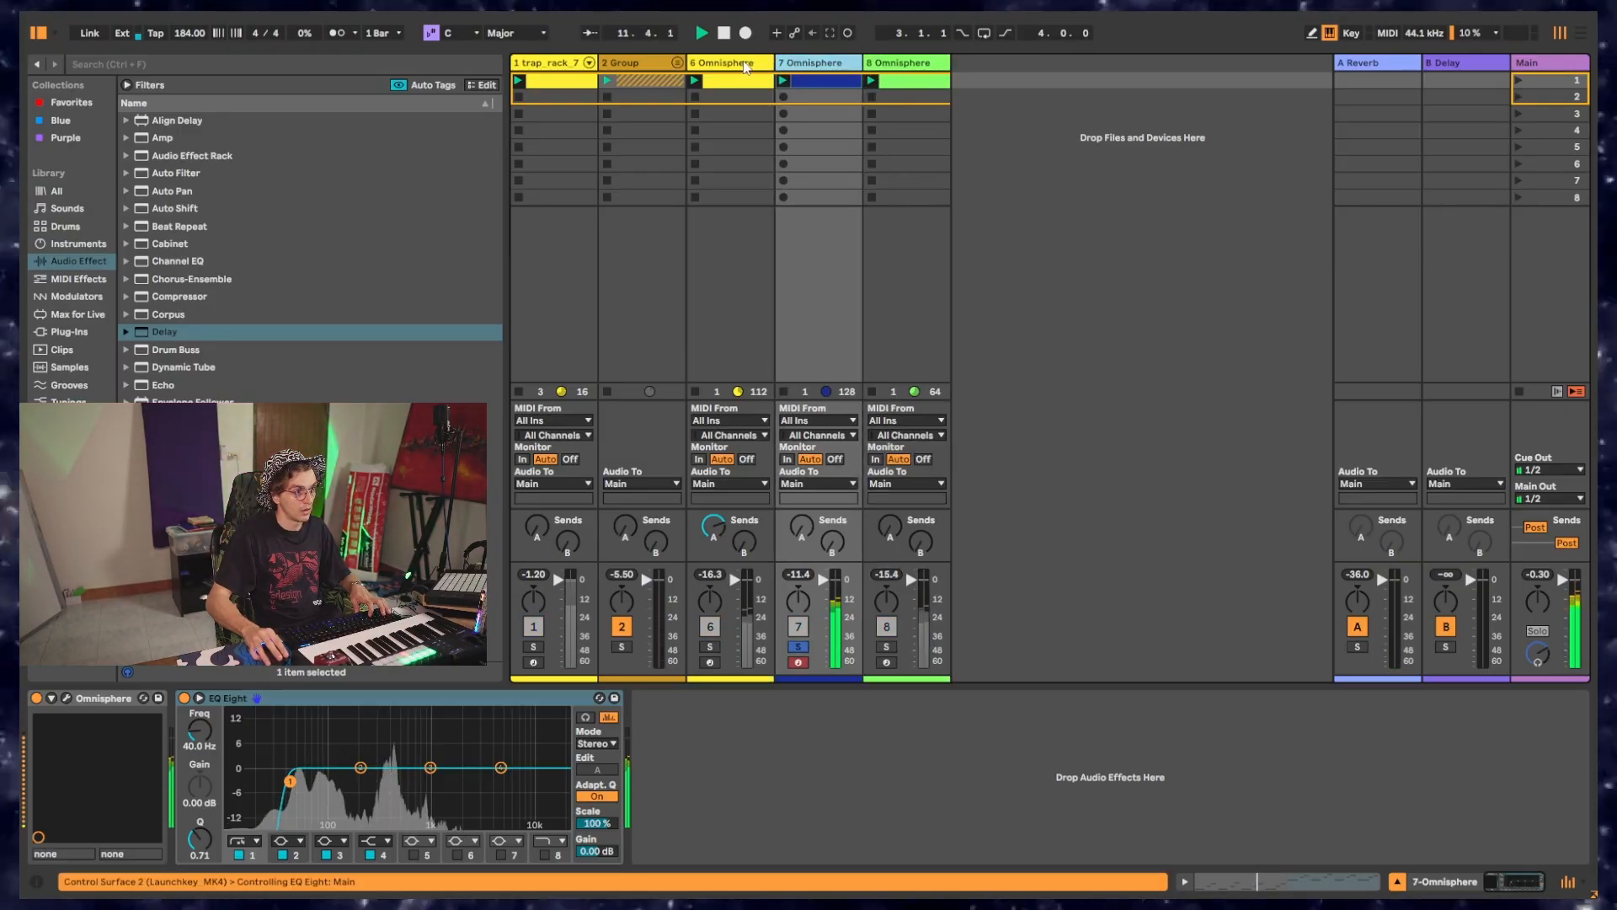
left_click(712, 660)
Group the yellow and blue Omnisphere tracks and fold the new group.
left_click(814, 66)
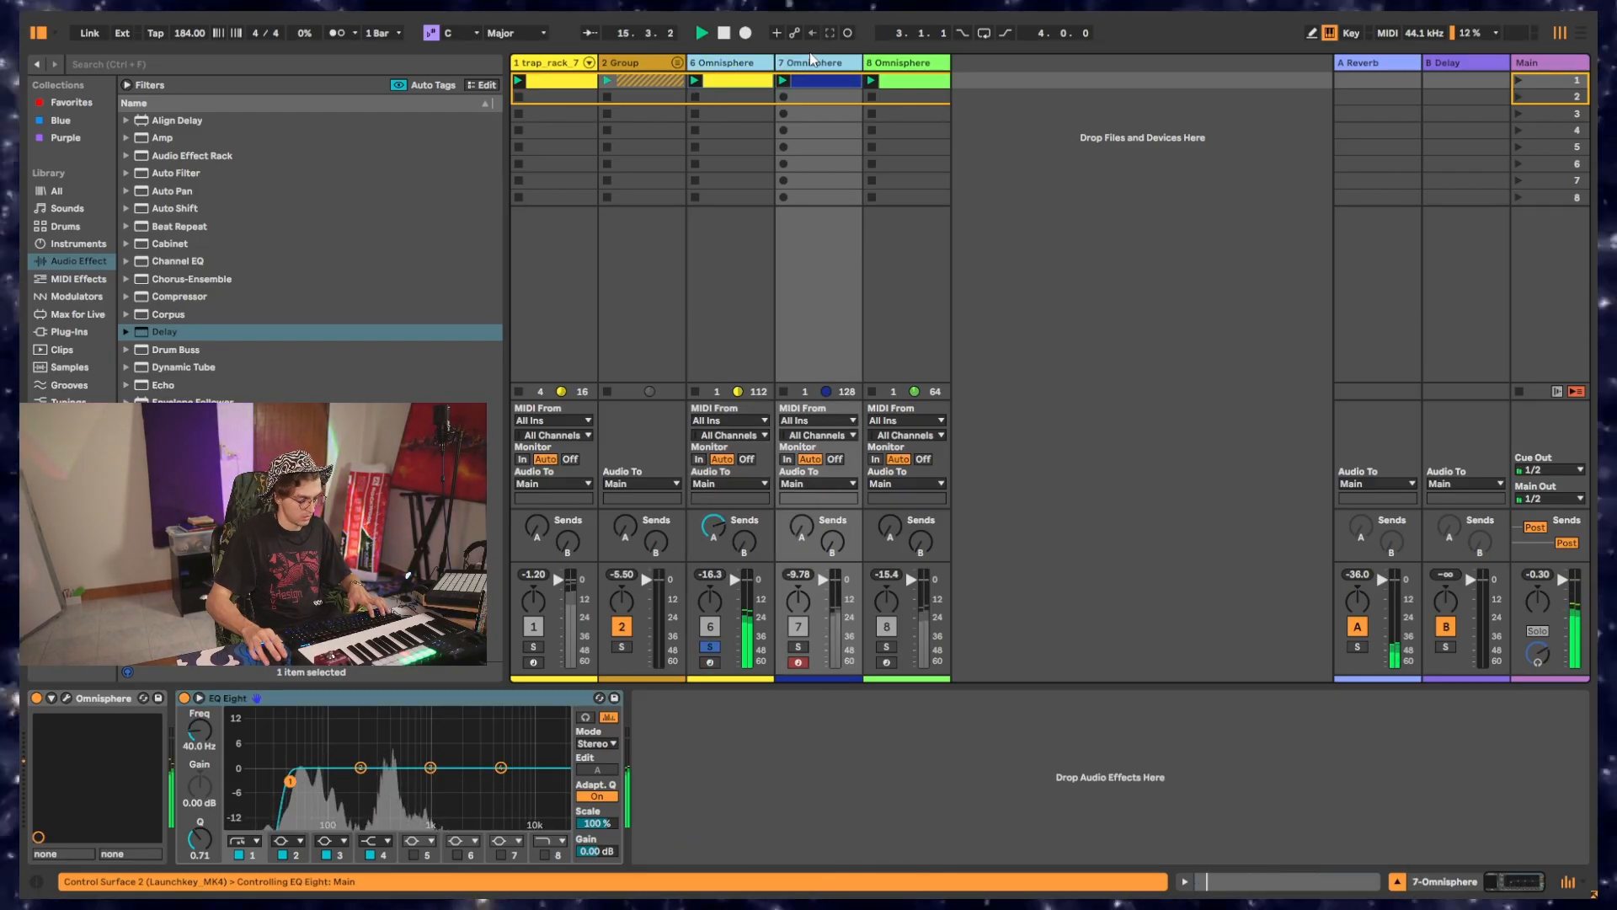
key("ctrl+g")
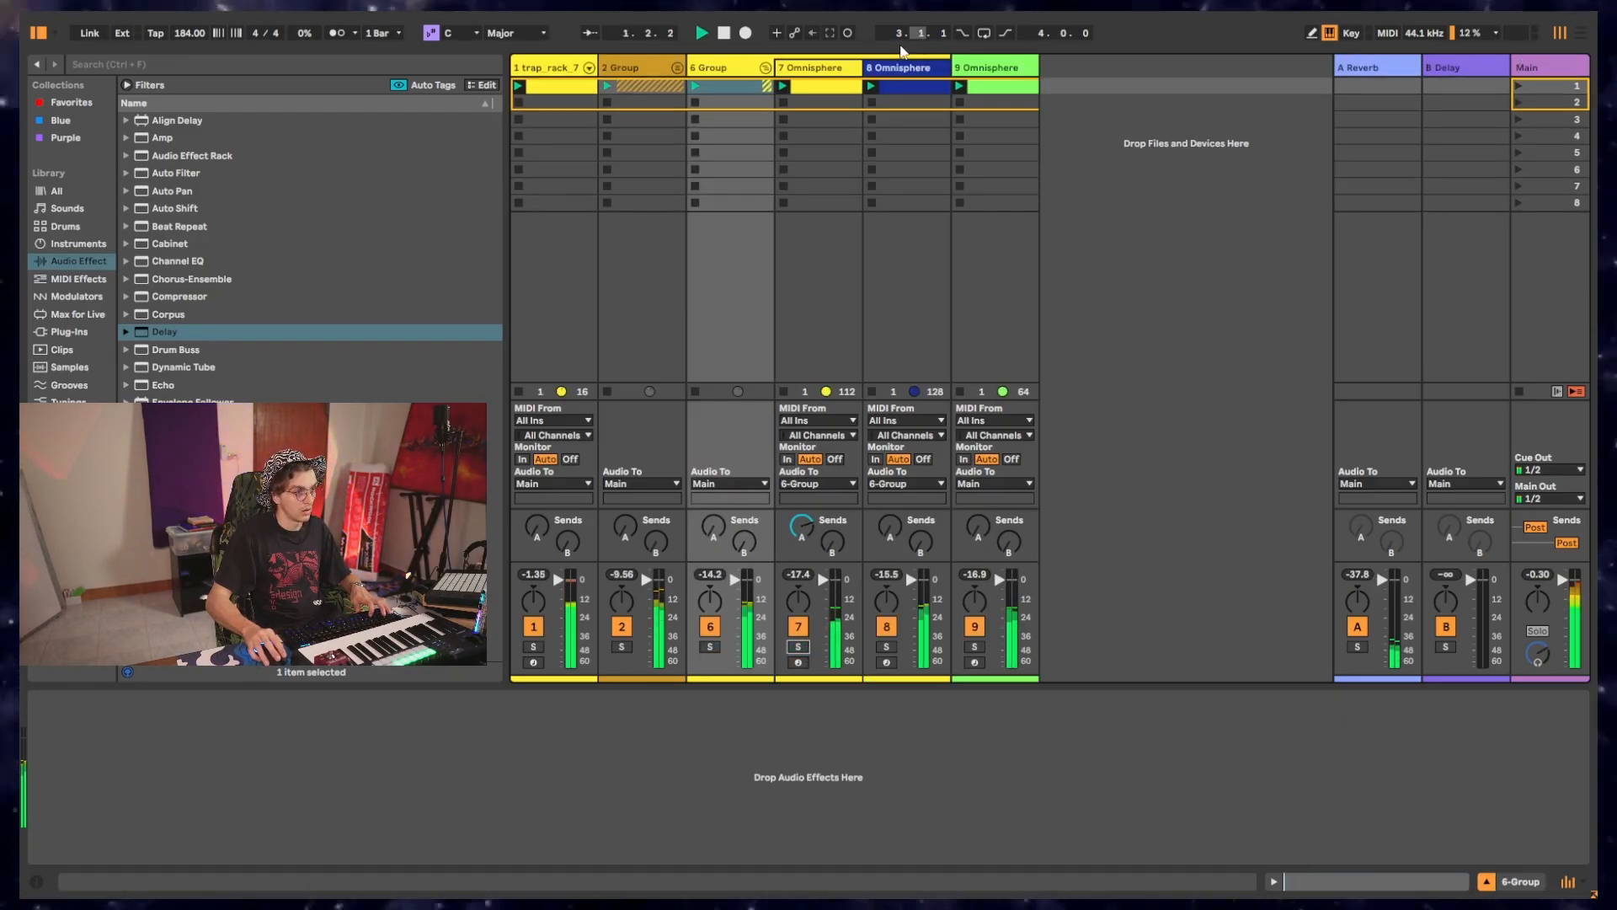
left_click(765, 67)
Audition track 9 in solo and recheck the Main track's loudness in Youlean Loudness Meter 2.
left_click(797, 646)
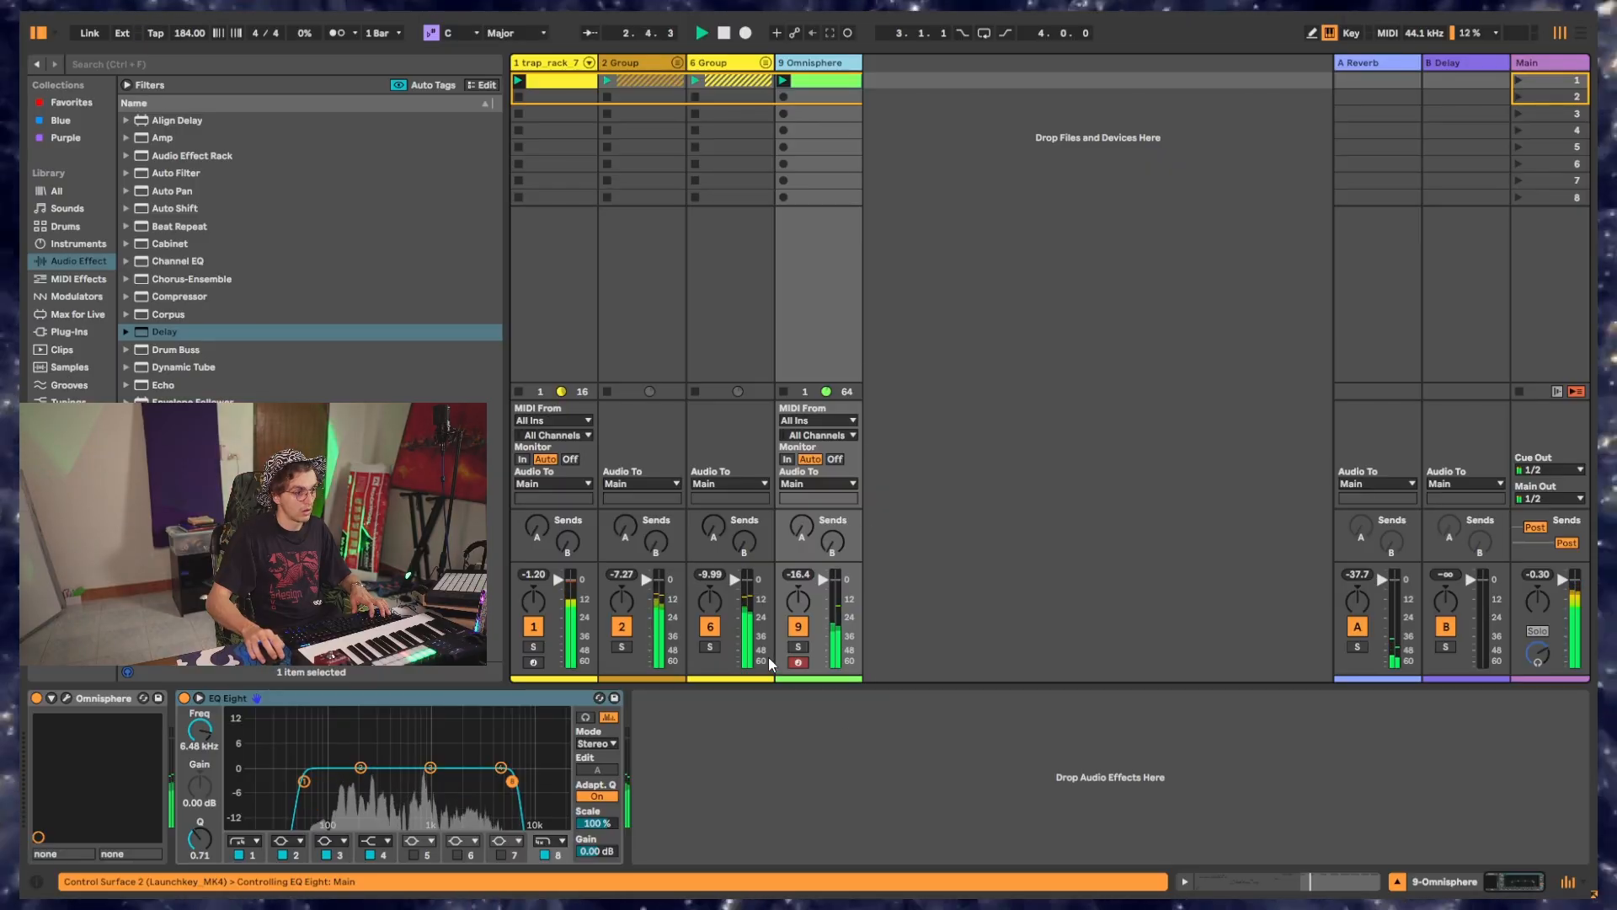
left_click(796, 646)
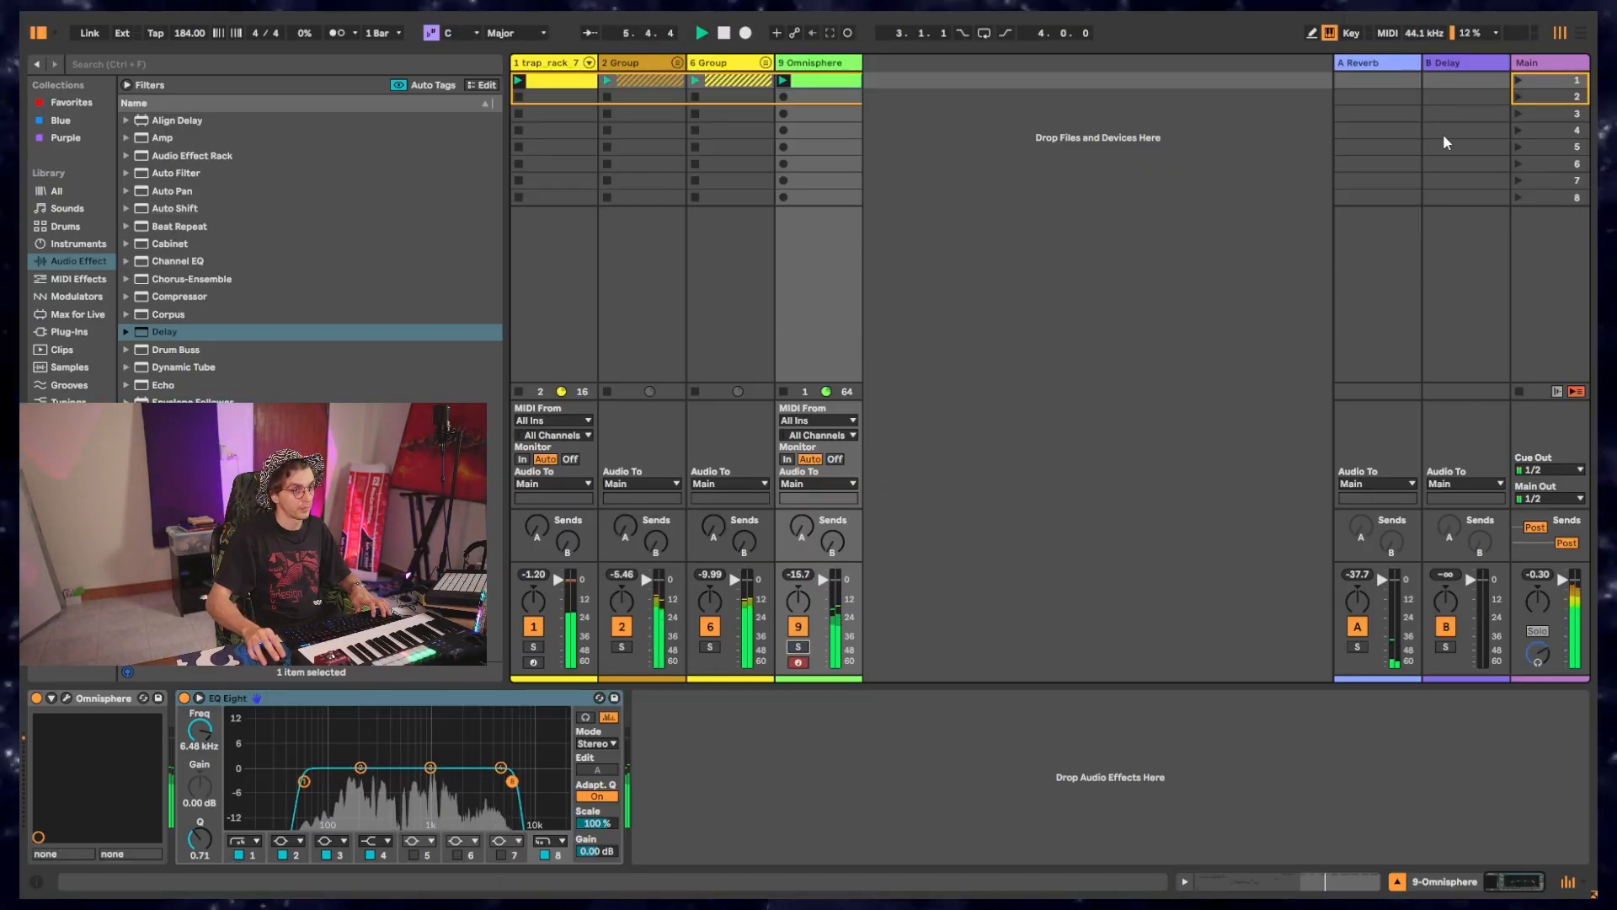
left_click(1549, 63)
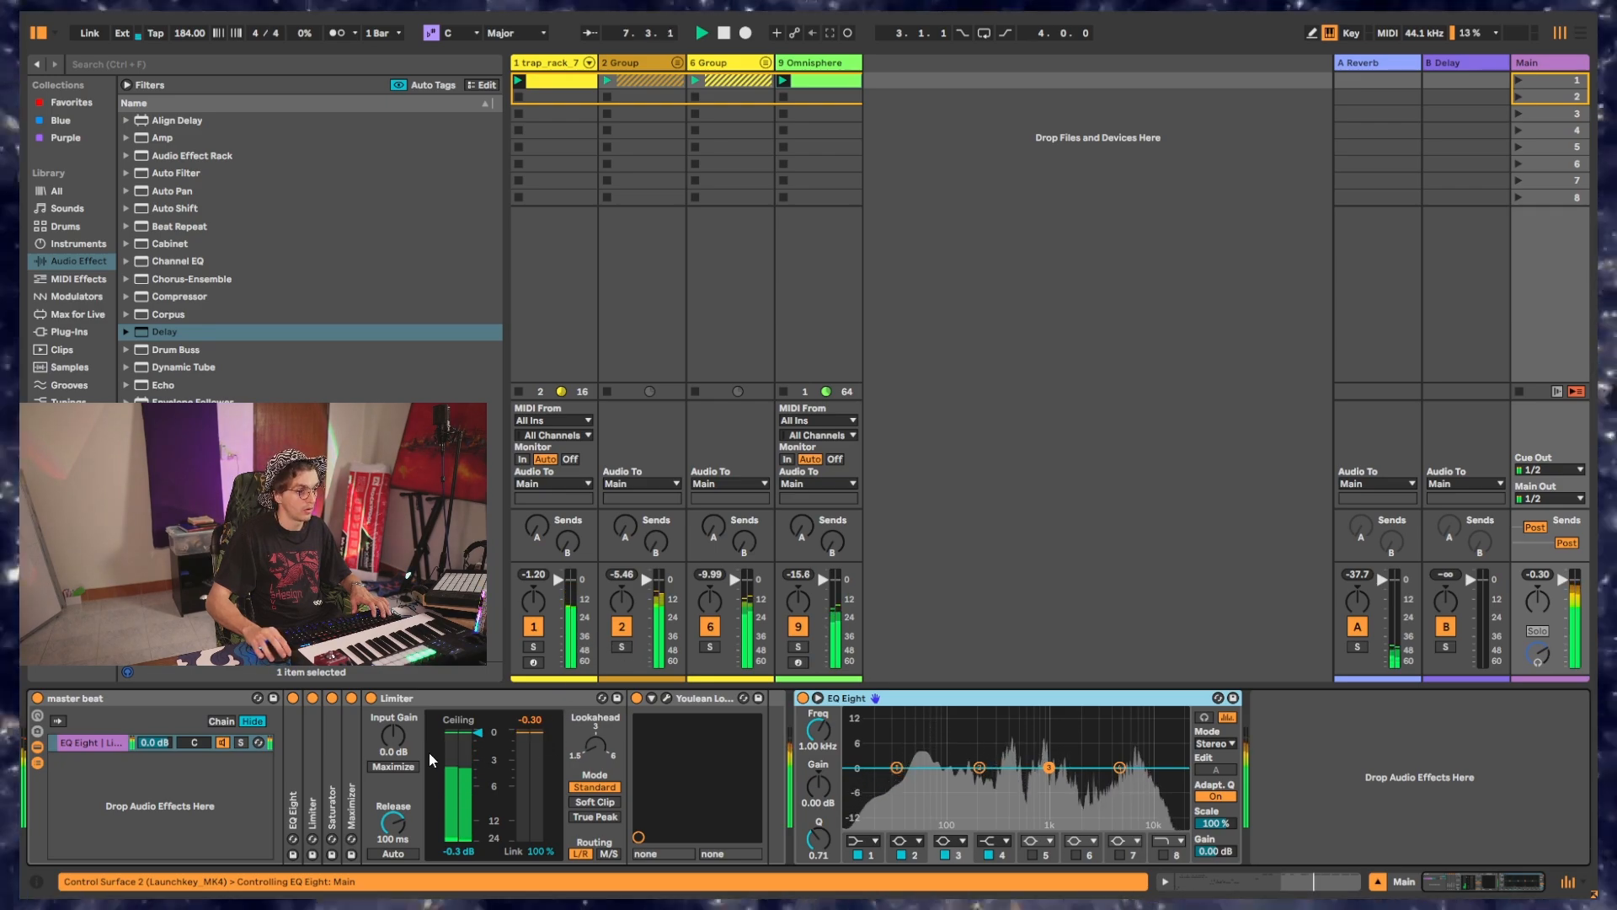
left_click(667, 698)
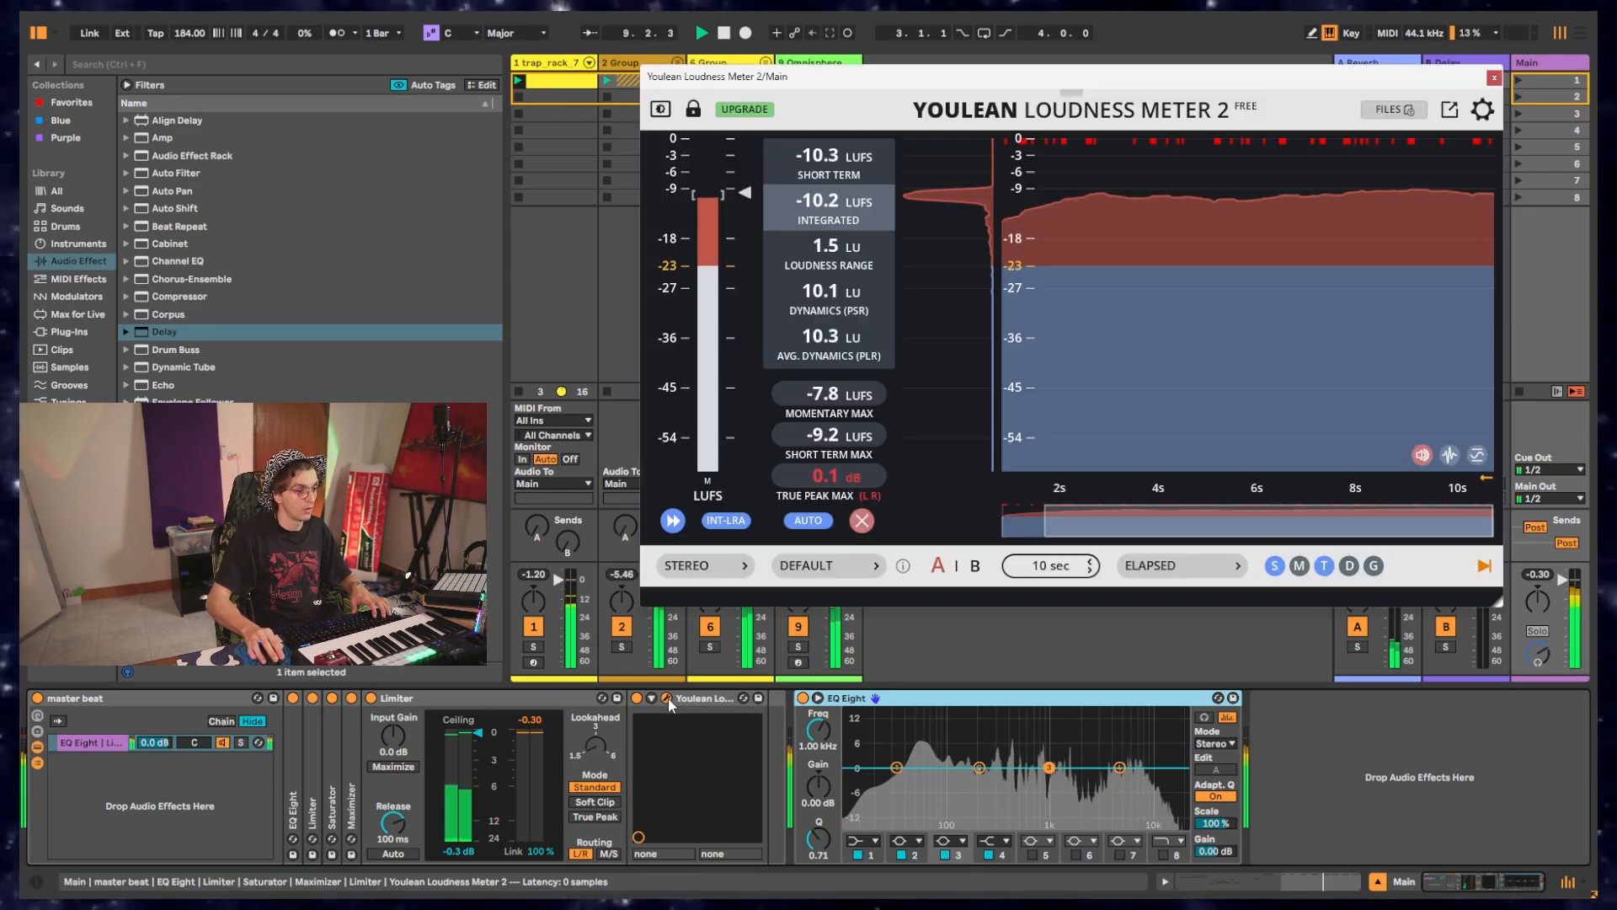
left_click(1494, 77)
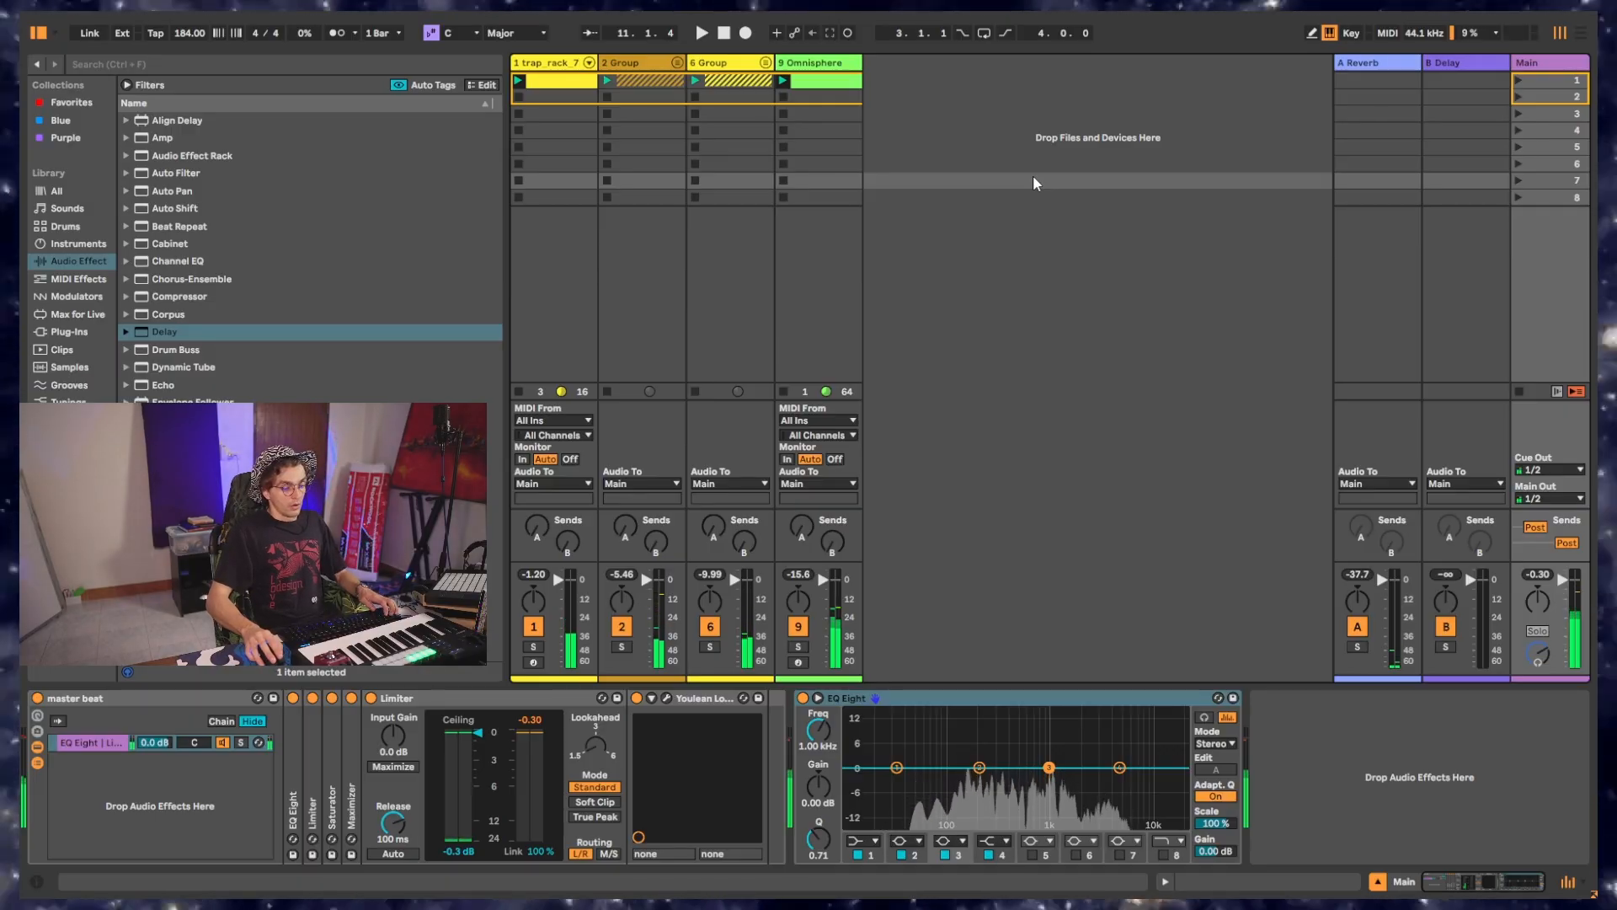